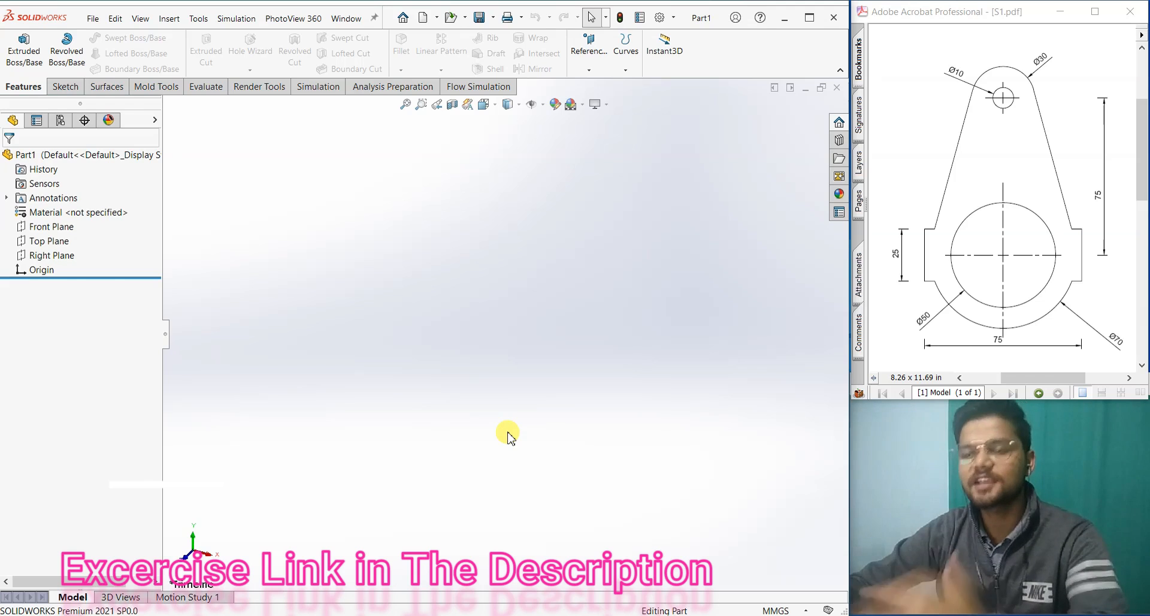
Start a new sketch on the Front Plane and clear the plane selection
click(51, 226)
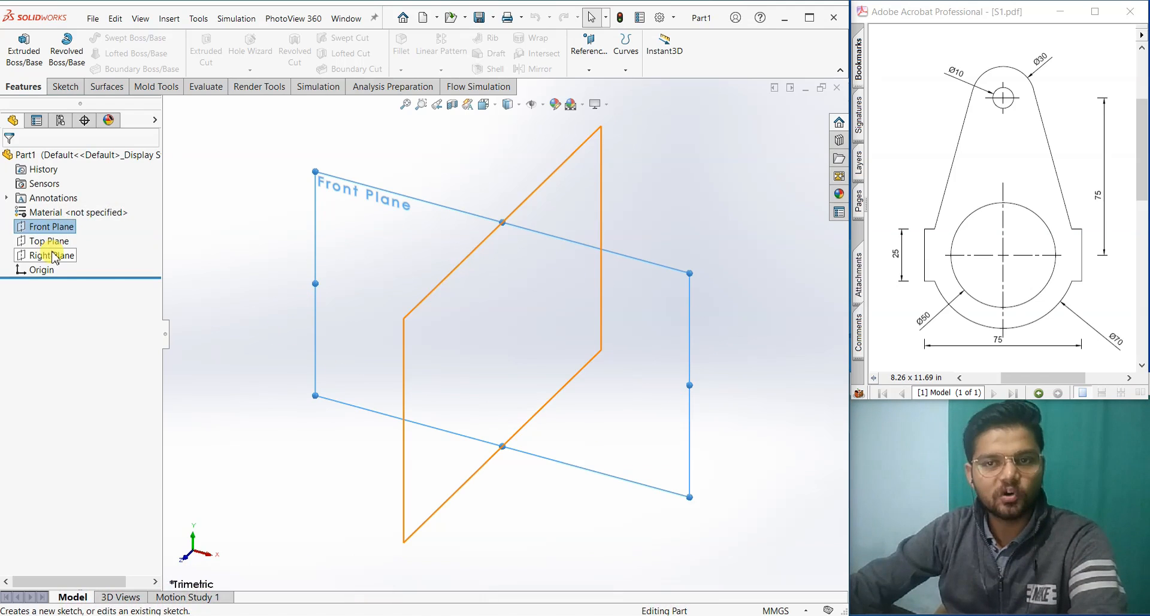
click(736, 337)
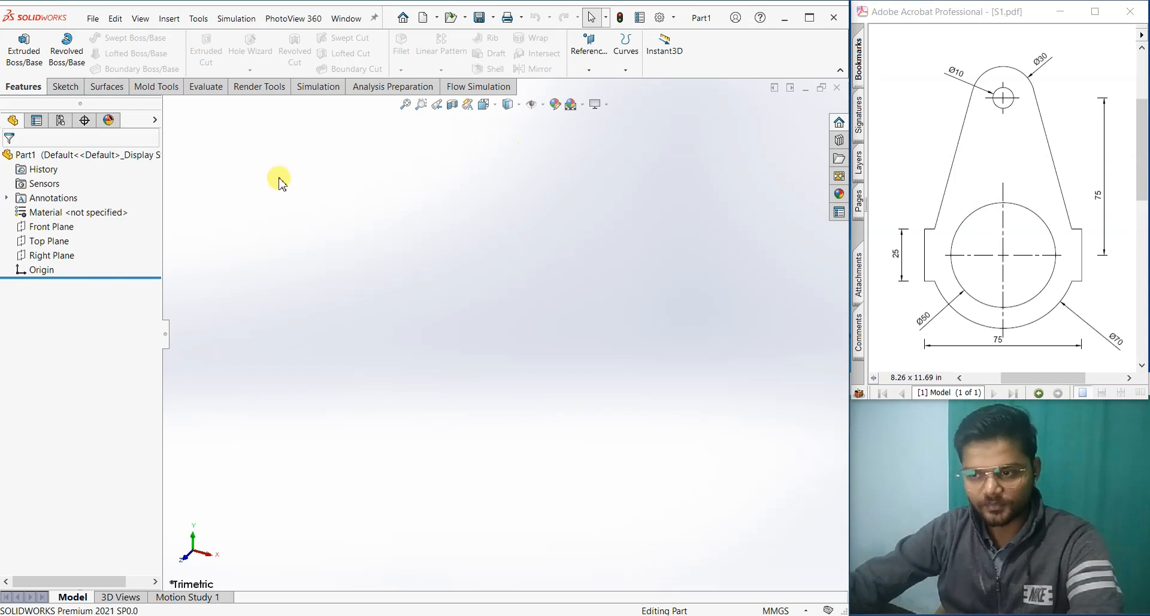
click(65, 227)
click(75, 205)
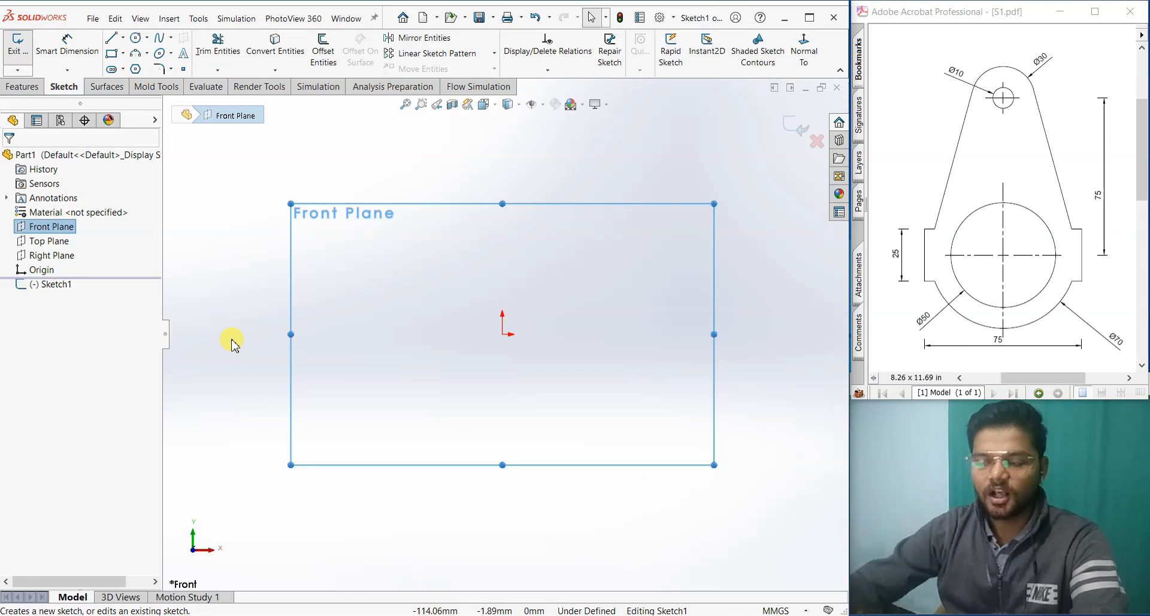
click(228, 351)
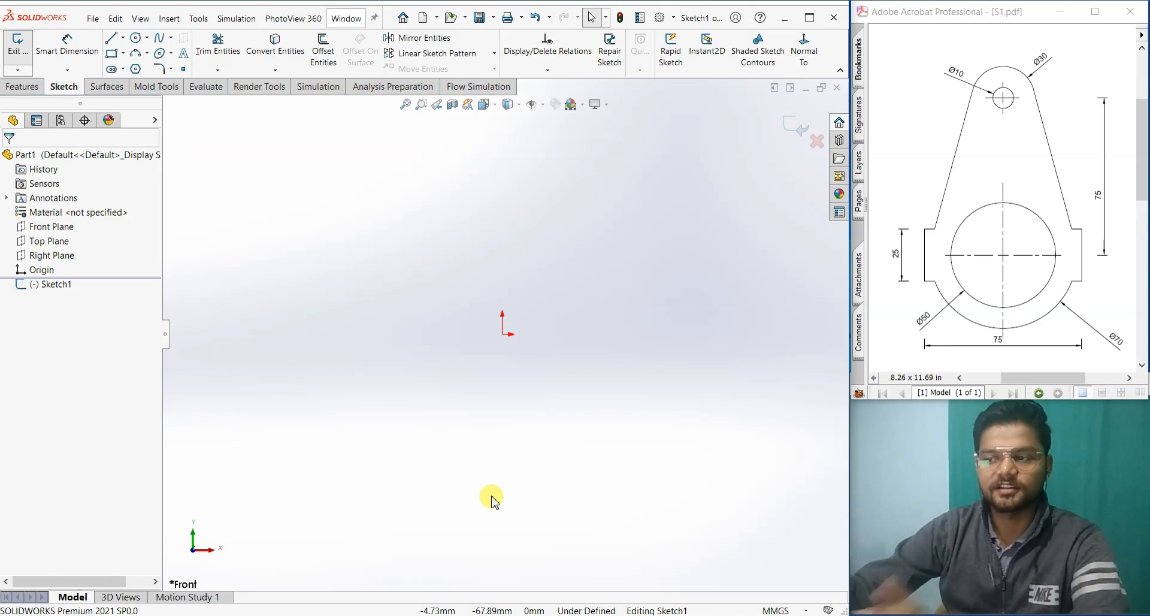
Sketch infinite-length vertical and horizontal construction centerlines through the origin
click(123, 37)
click(130, 69)
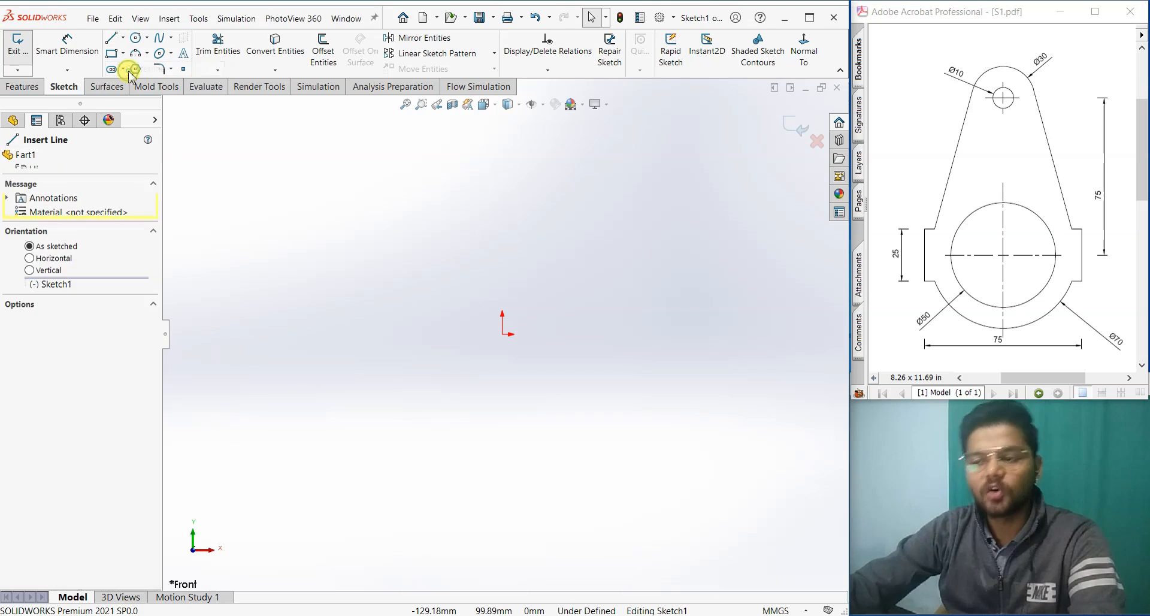
click(60, 336)
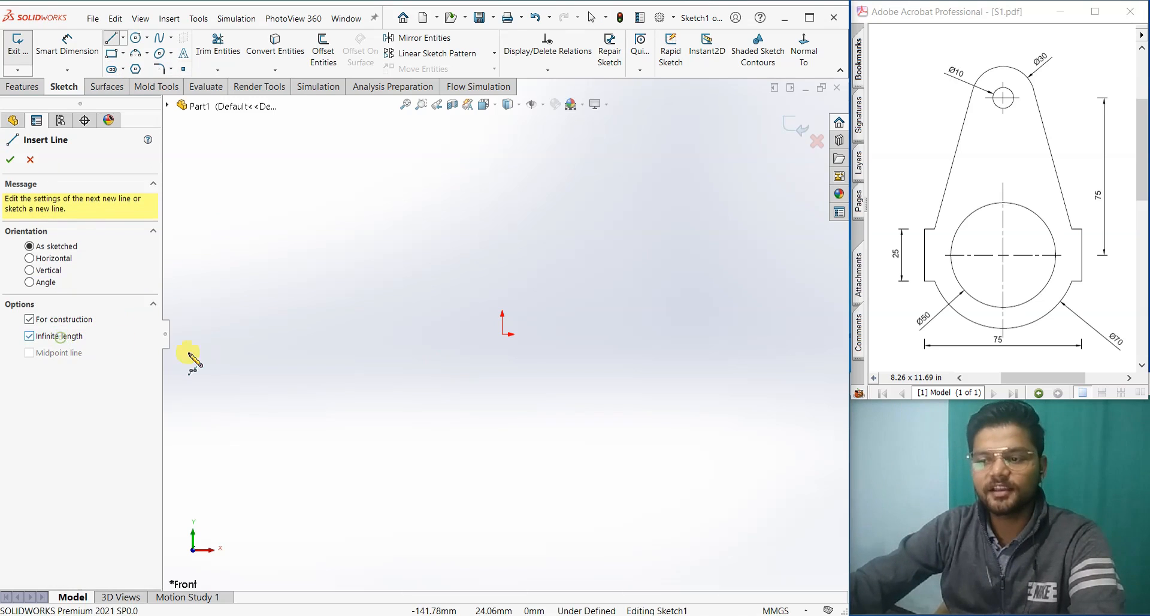
click(502, 334)
click(503, 267)
click(502, 334)
click(467, 336)
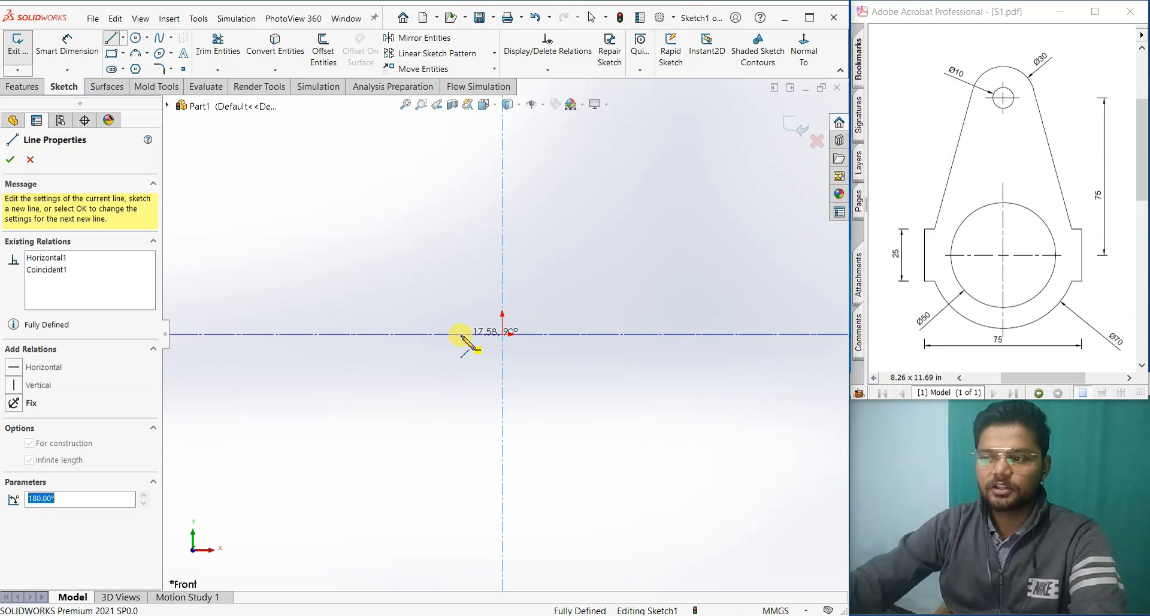
click(10, 159)
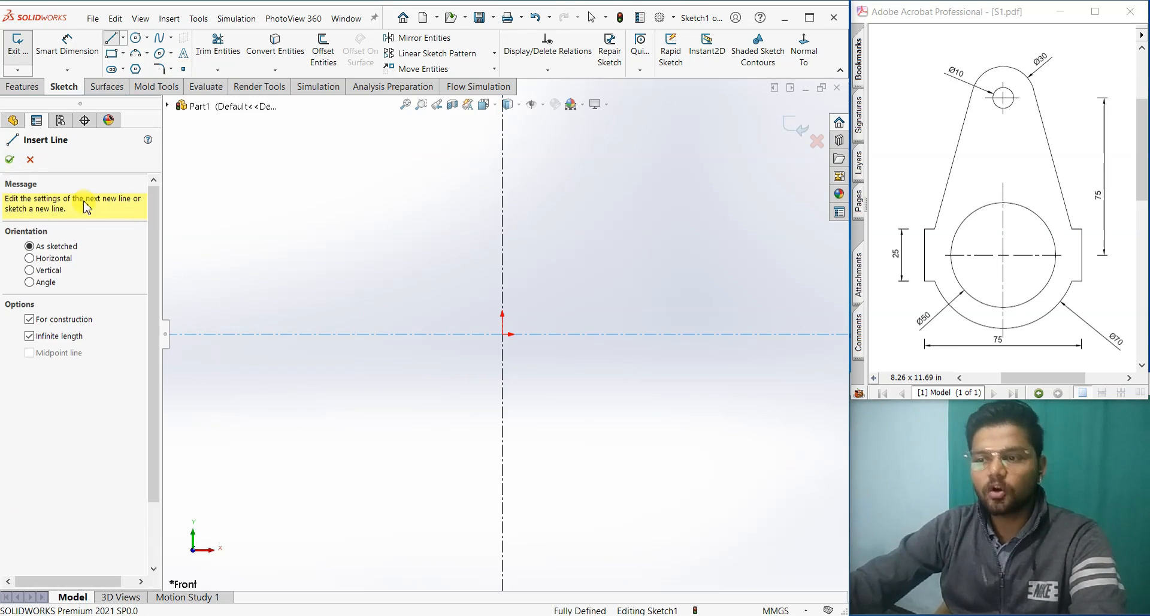
click(12, 160)
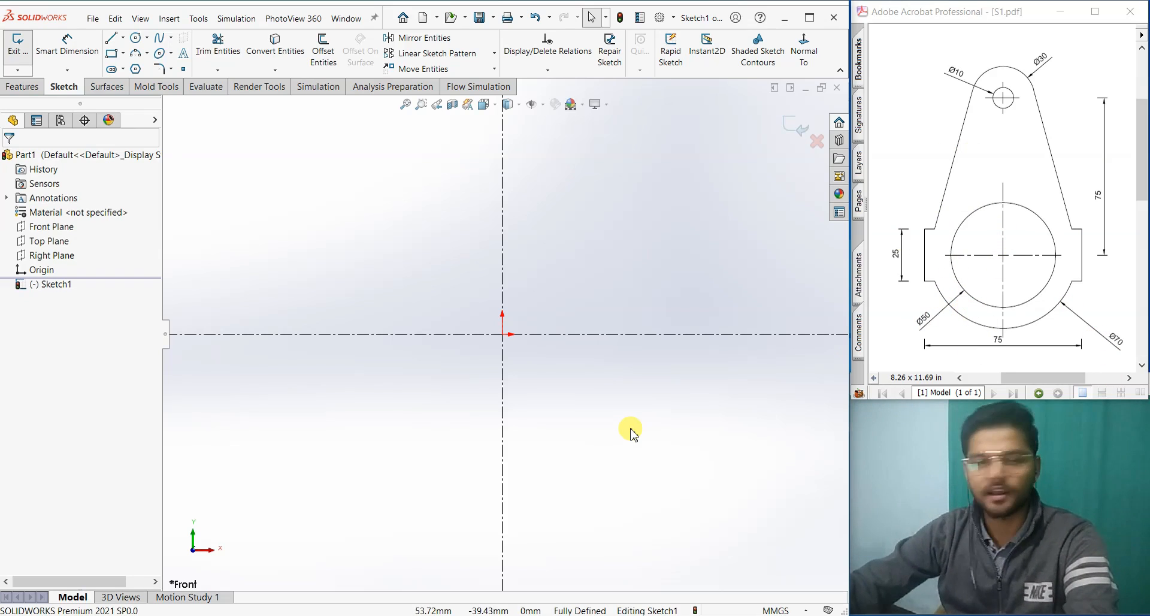
Sketch two concentric circles centred on the origin with radii of about 29 mm and 45 mm
click(136, 38)
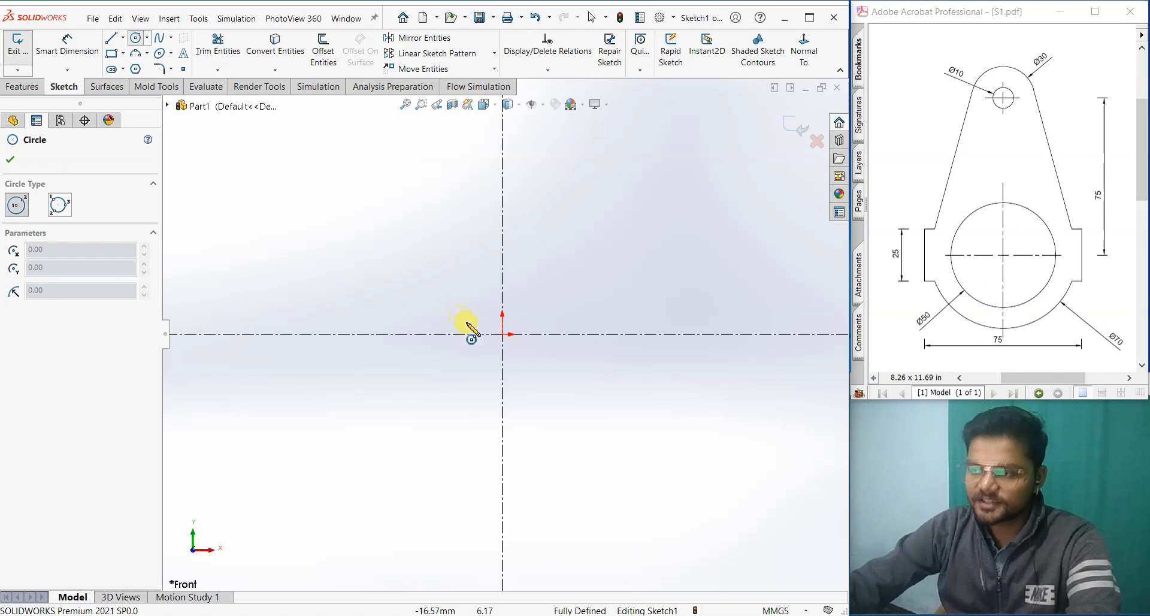
click(503, 334)
click(552, 382)
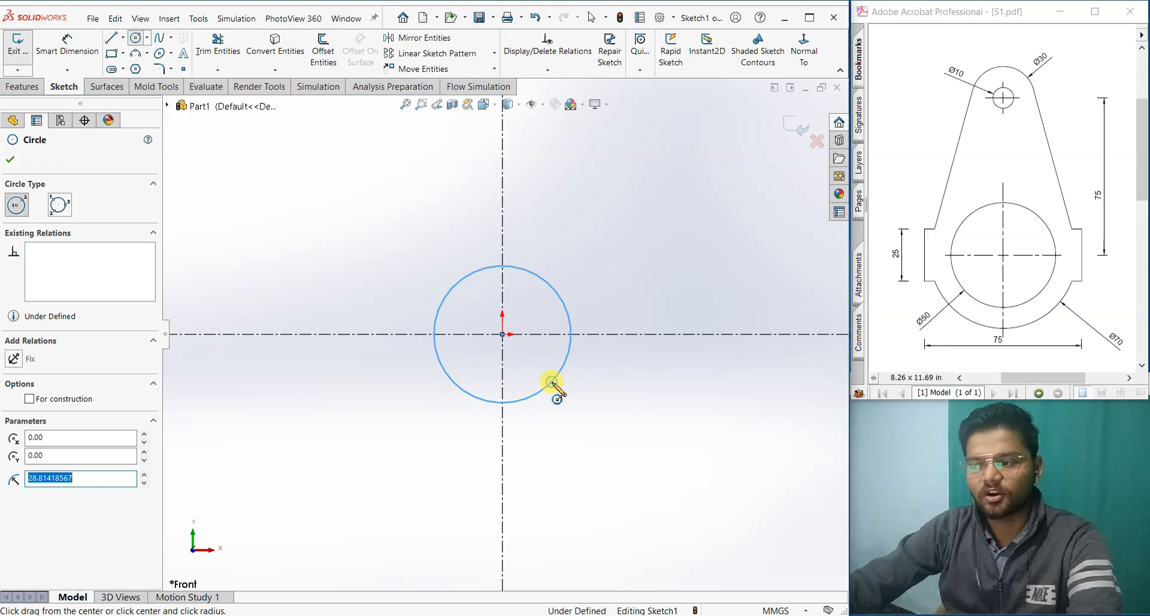
click(503, 334)
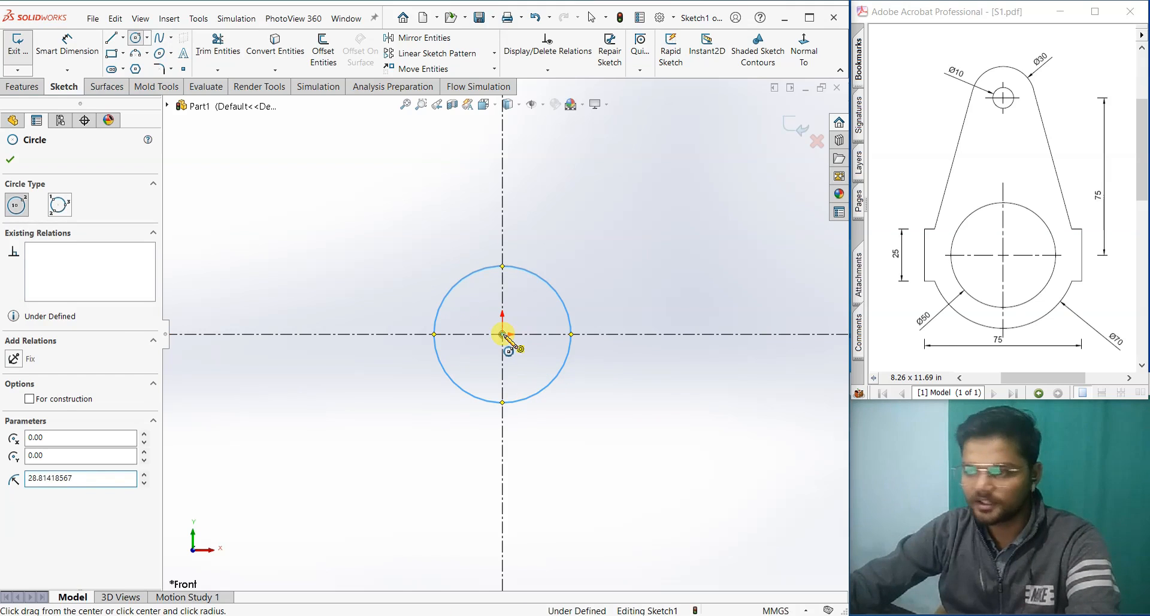
click(584, 403)
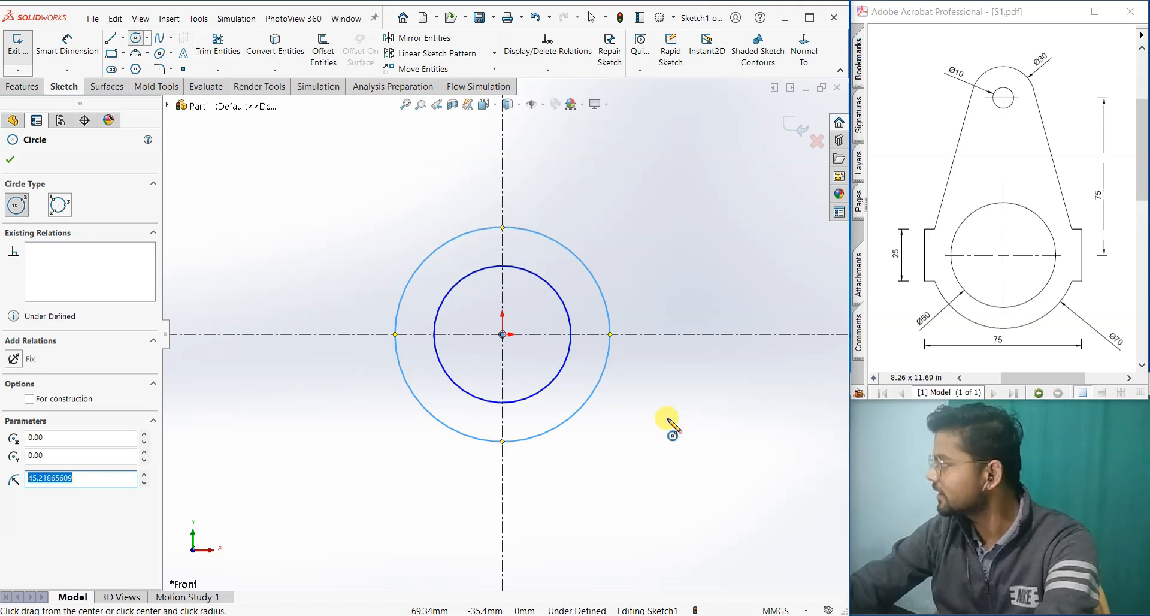
key(Escape)
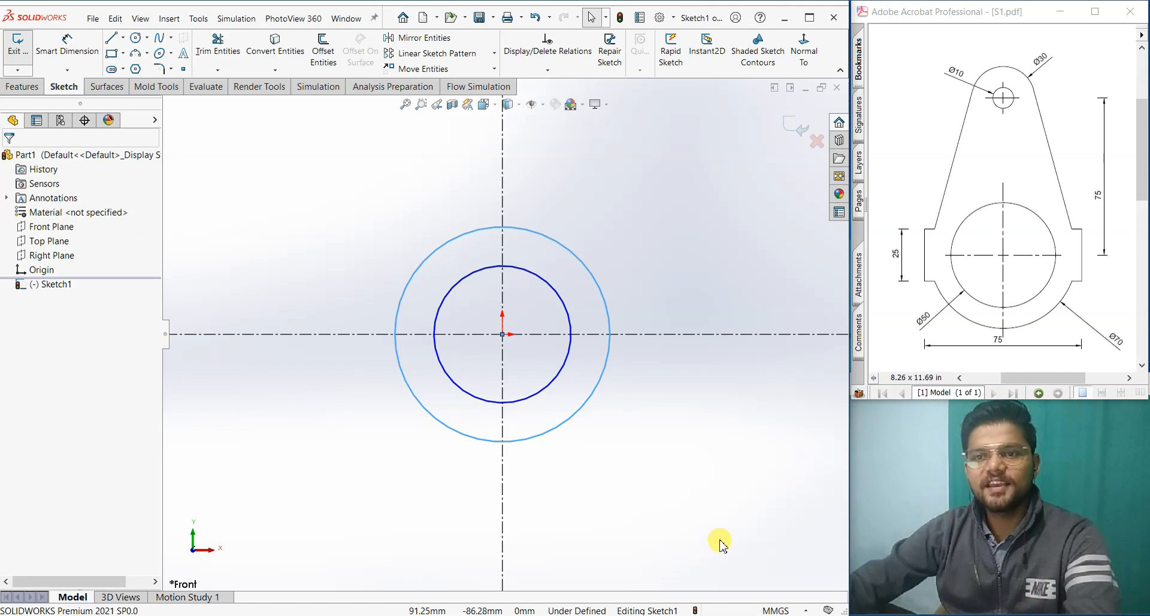
click(636, 483)
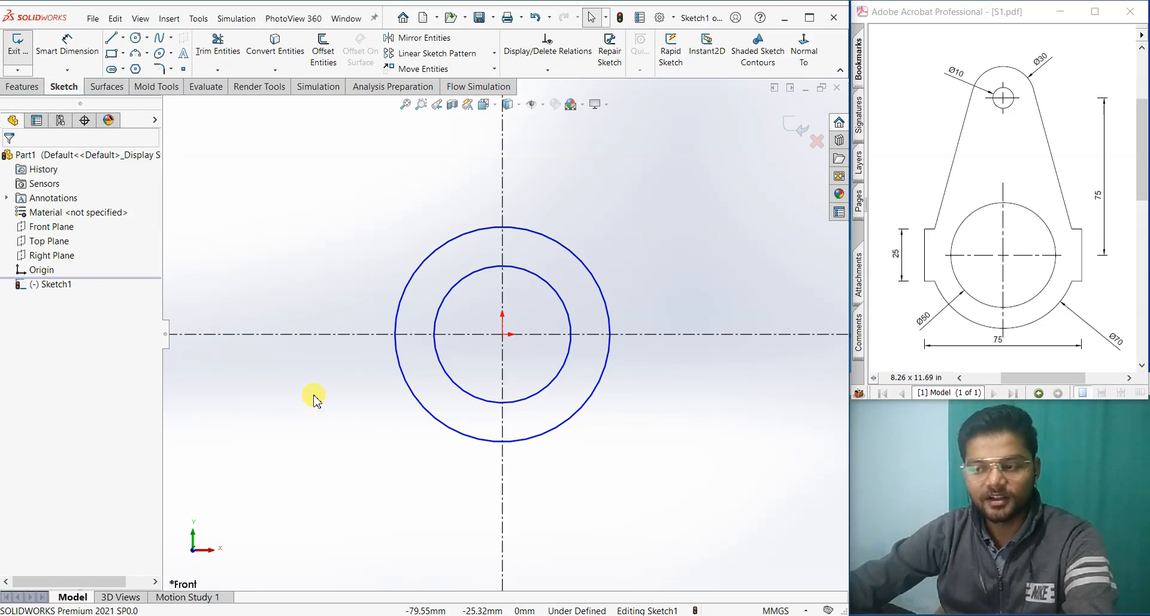
Dimension the outer circle around the origin to a diameter of 70 mm
right_drag(311, 364, 310, 332)
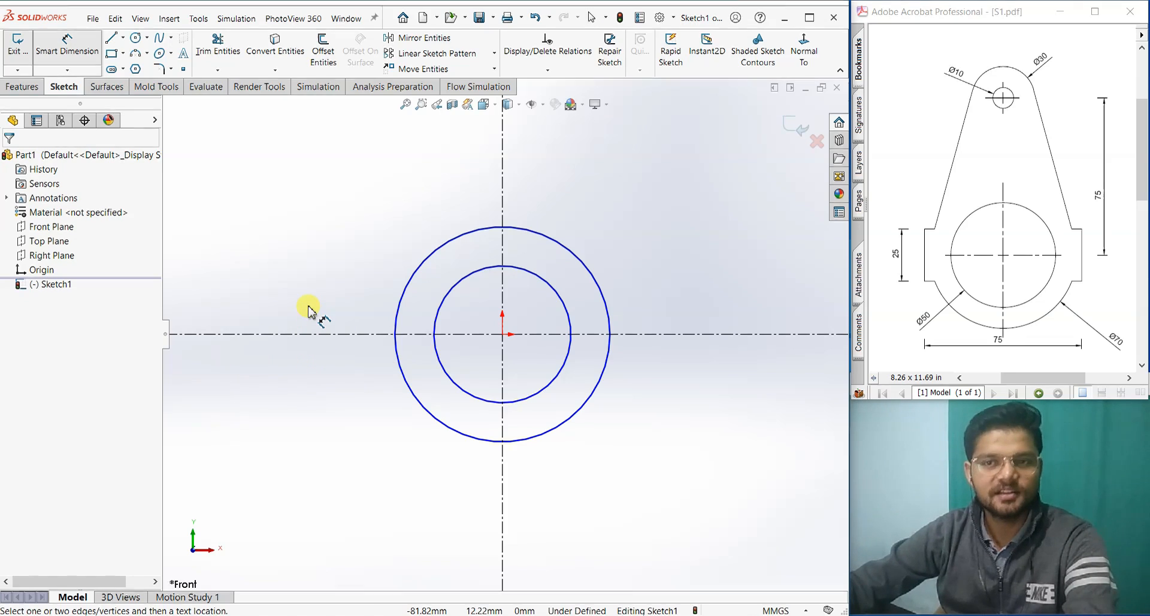
click(402, 375)
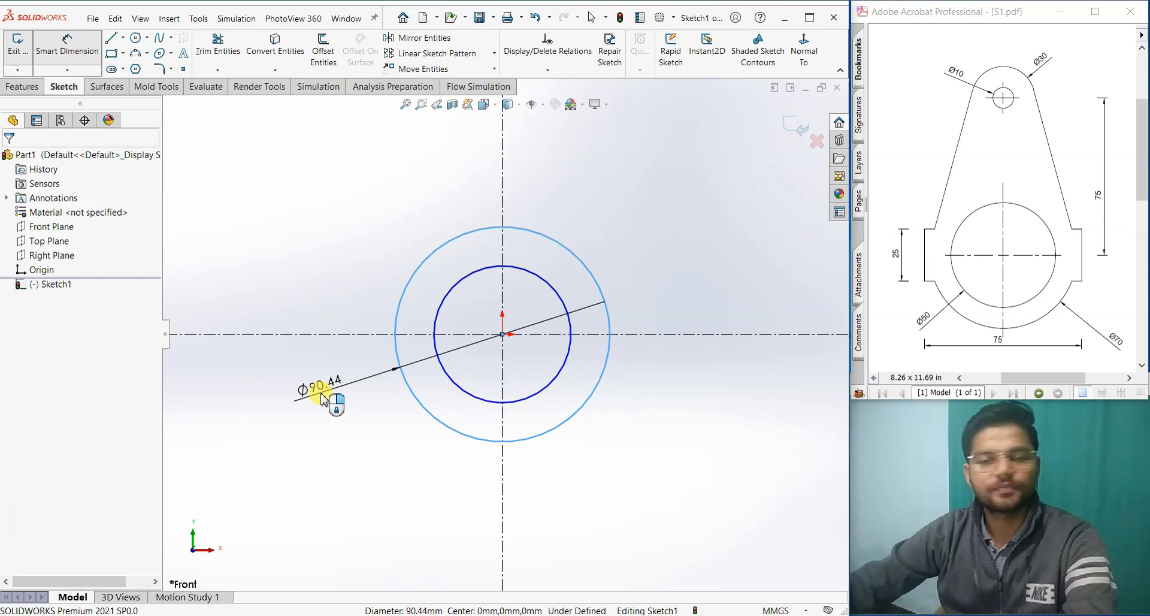
click(309, 395)
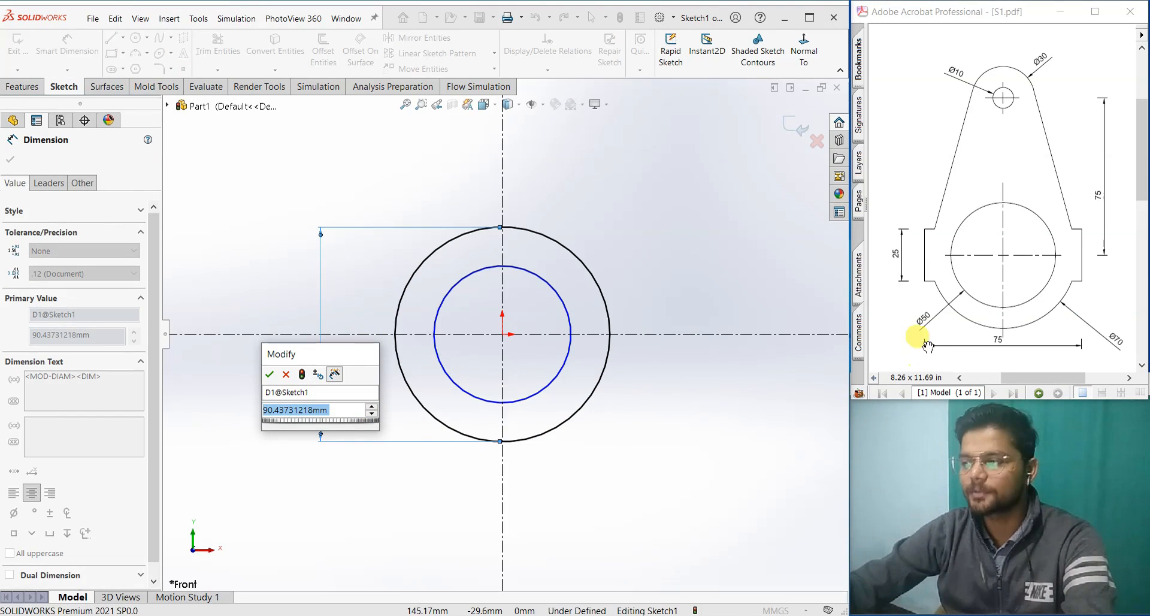
text(70)
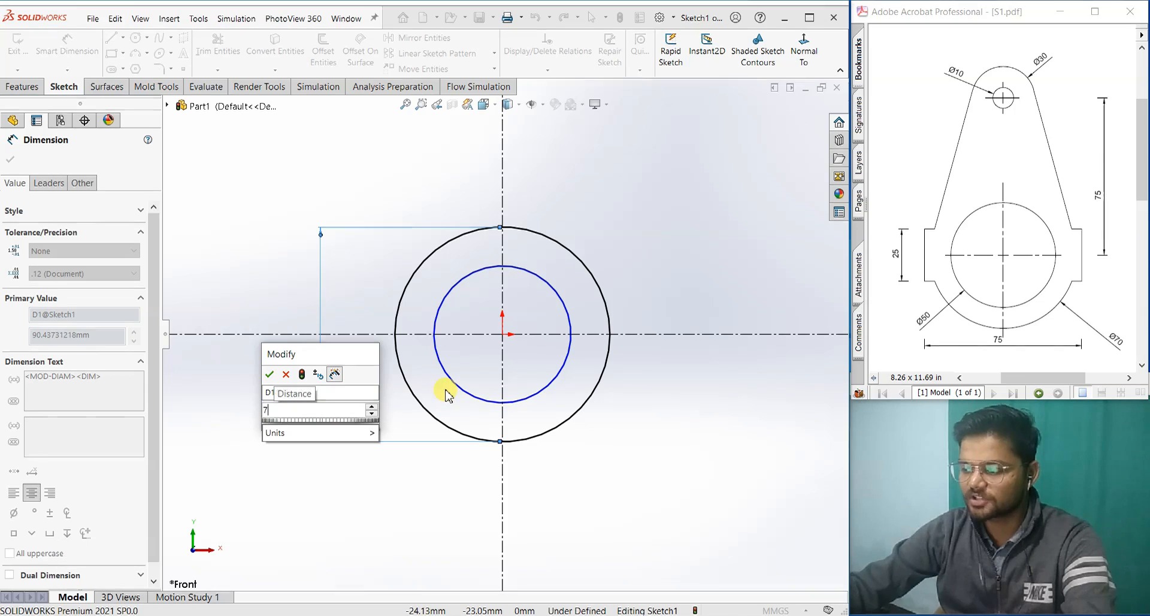
key(Return)
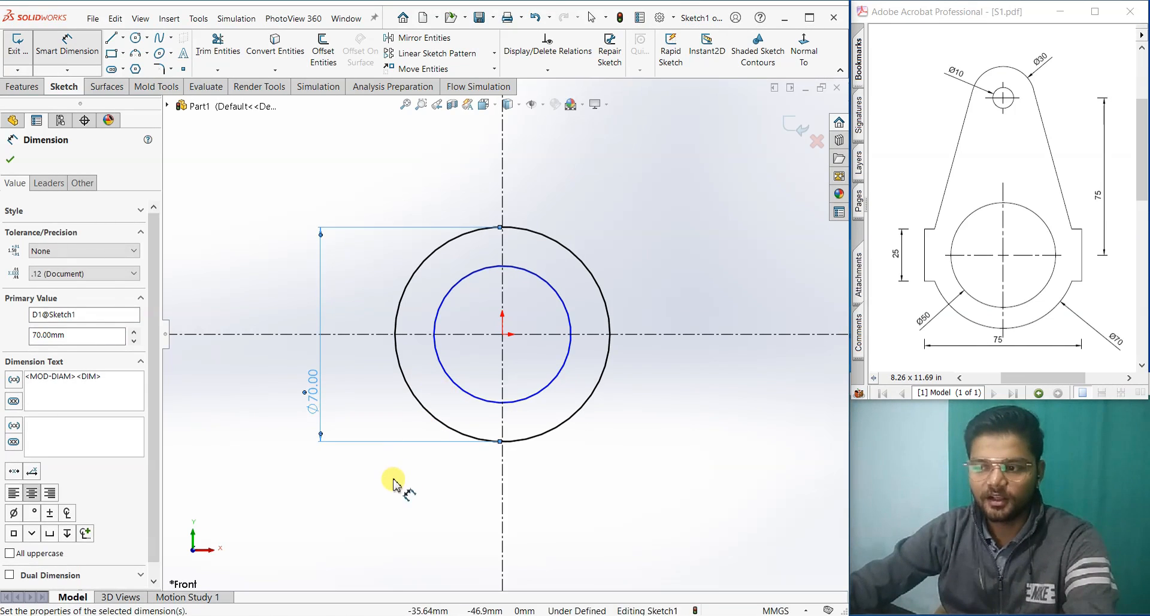
click(393, 480)
Dimension the inner circle around the origin to a diameter of 50 mm
click(463, 391)
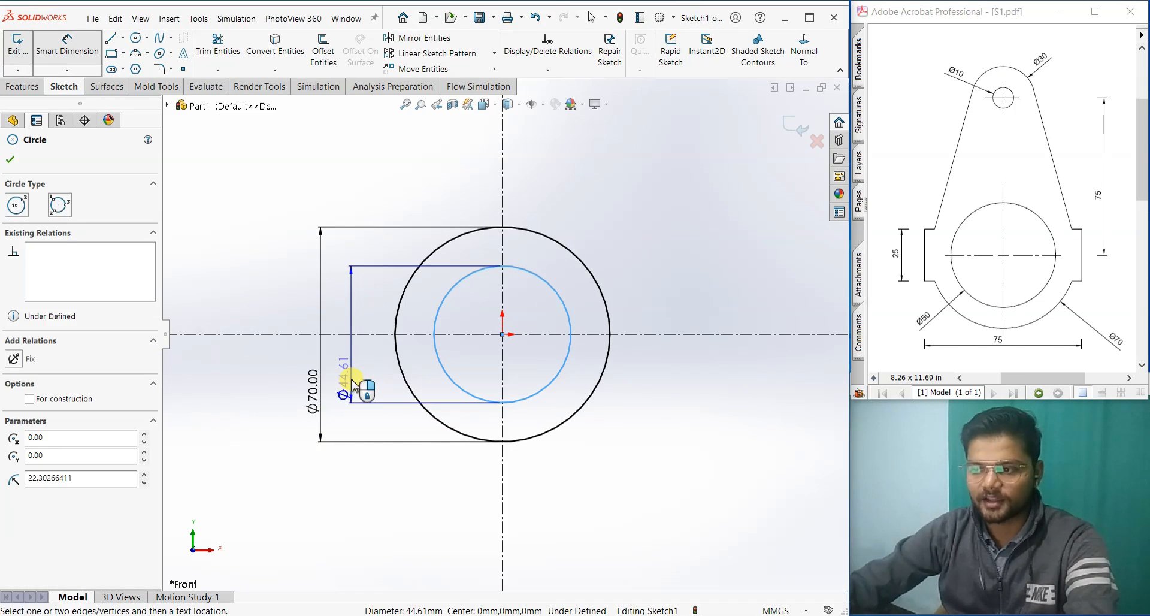
click(352, 382)
text(50)
key(Return)
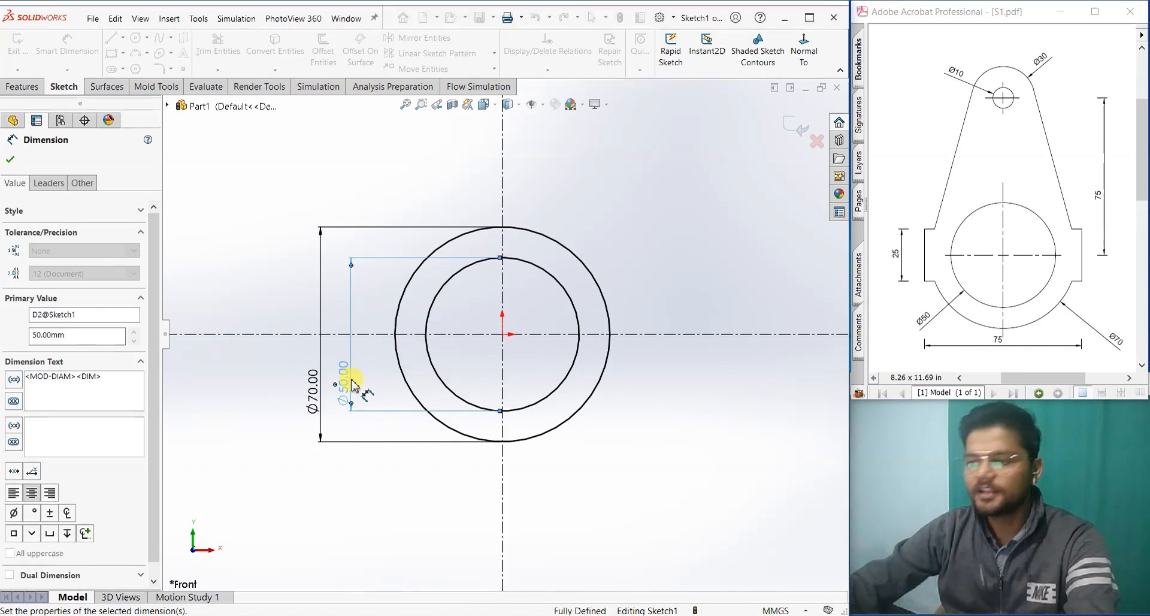
click(278, 446)
right_drag(257, 502, 249, 453)
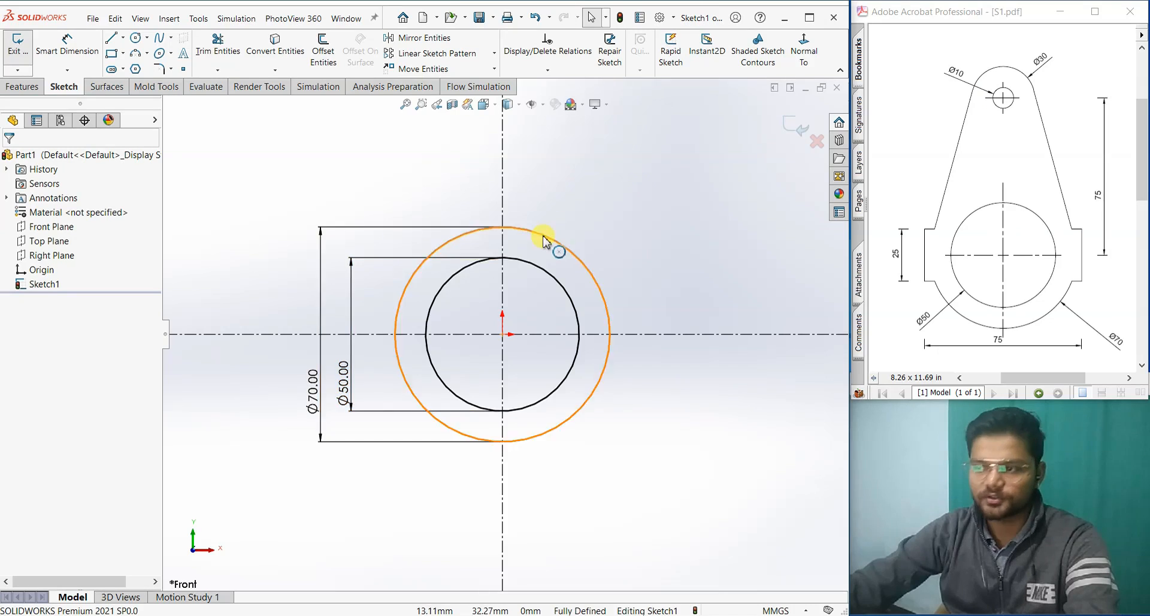
Sketch two concentric circles with radii of about 12 mm and 19 mm on the vertical centerline, about 106 mm above the origin
scroll(527, 200, up, 3)
scroll(511, 194, down, 2)
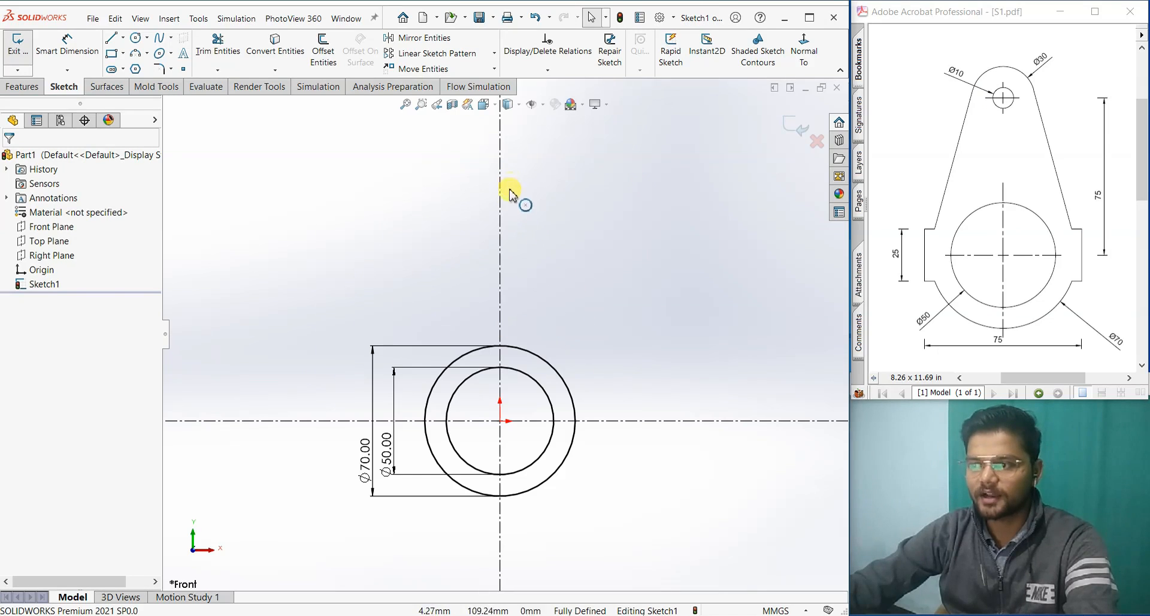
click(136, 40)
click(500, 192)
click(516, 211)
click(500, 193)
click(528, 223)
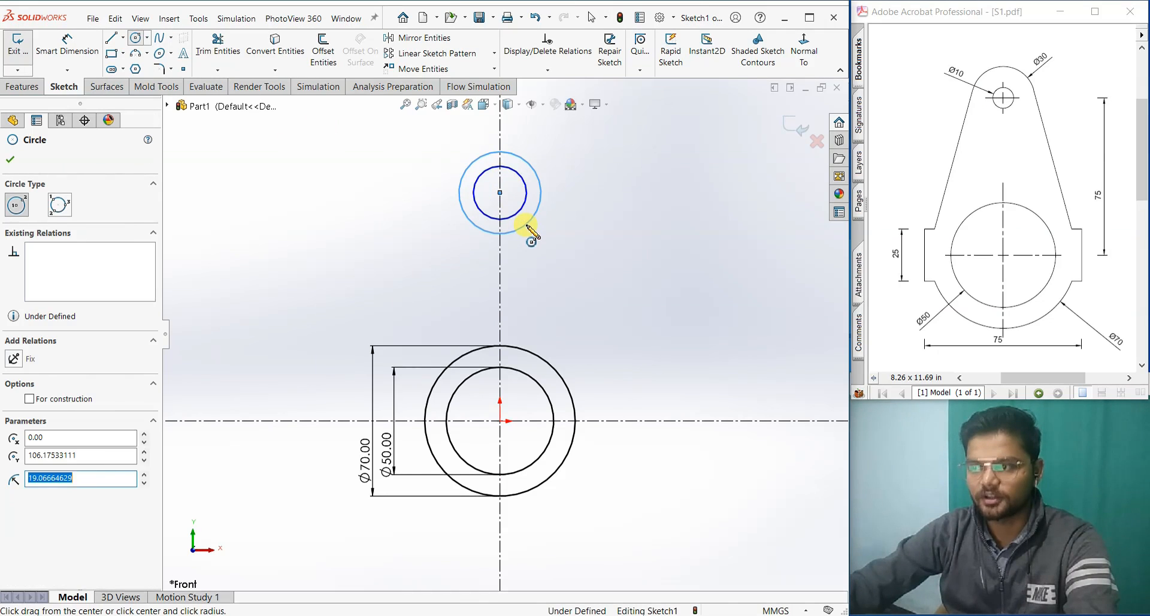
right_click(532, 233)
click(553, 234)
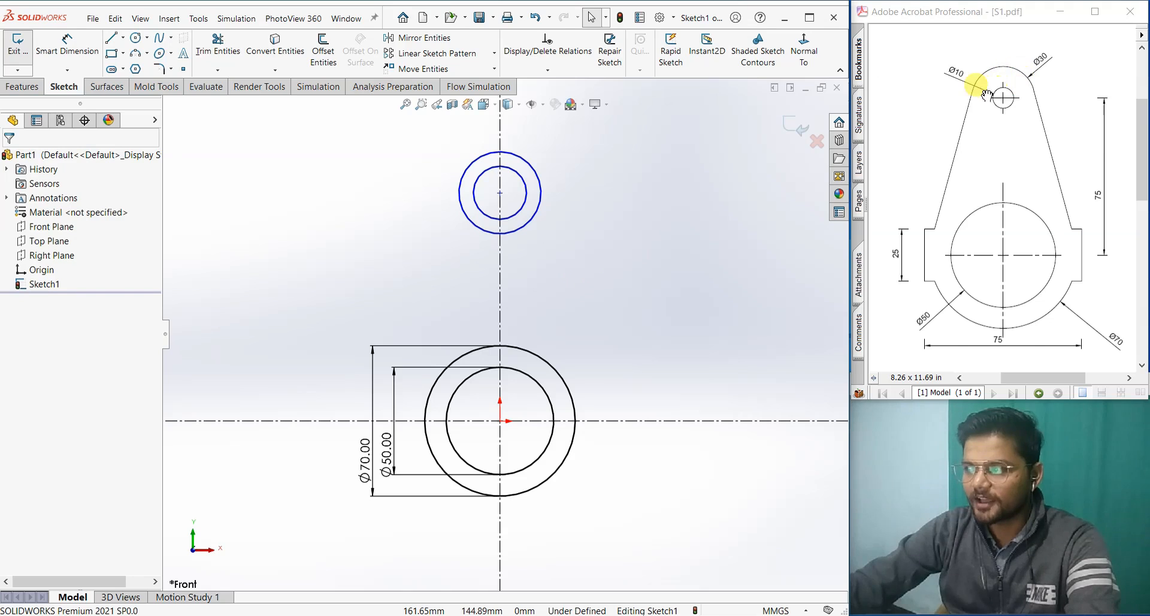
Dimension the outer circle of the upper pair to a diameter of 30 mm
click(67, 43)
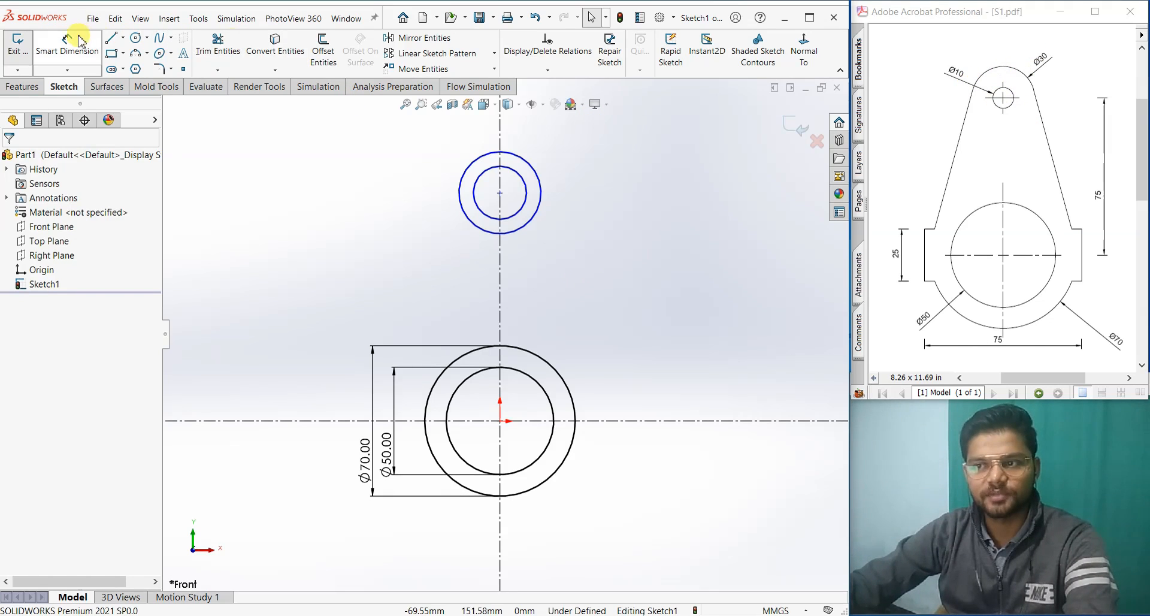
click(534, 170)
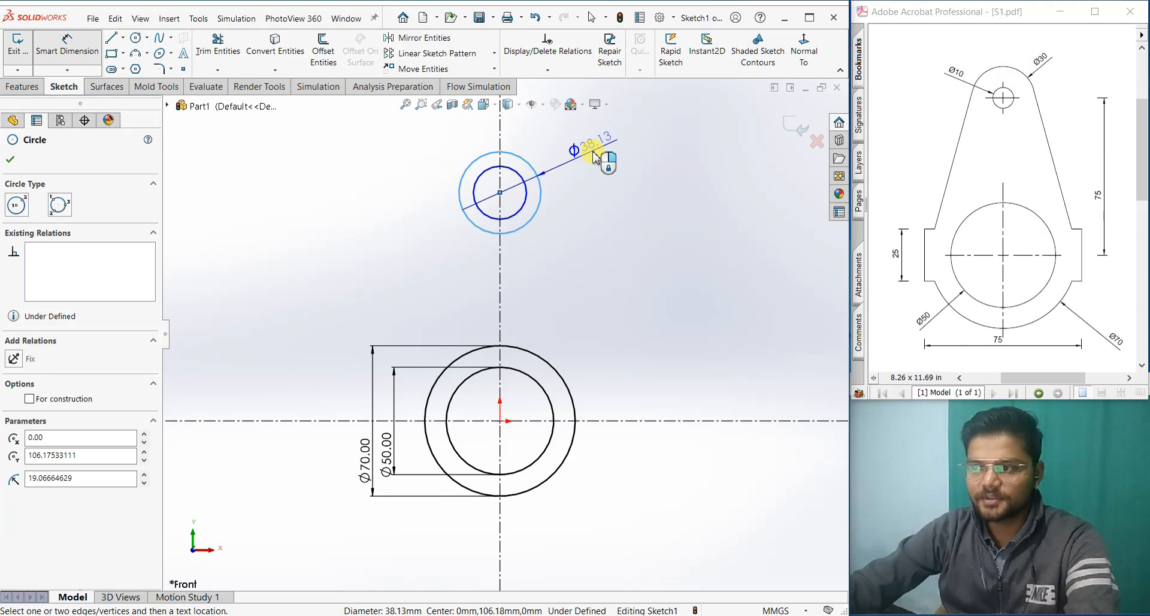
click(595, 154)
text(30)
key(Return)
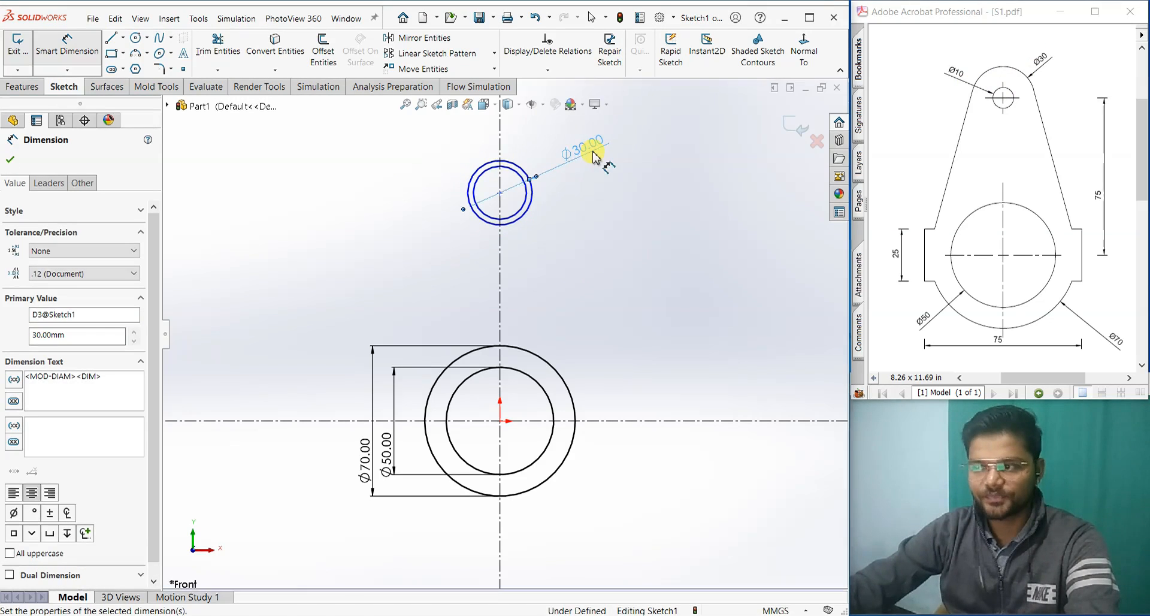
Dimension the inner circle of the upper pair to a diameter of 10 mm
click(522, 205)
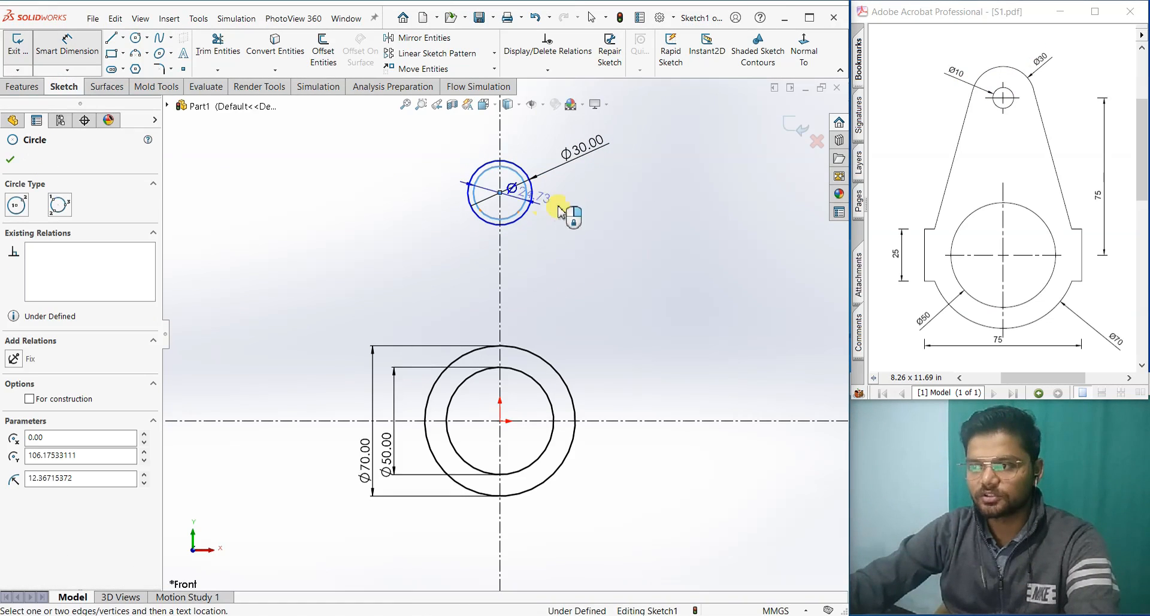
click(623, 200)
text(10)
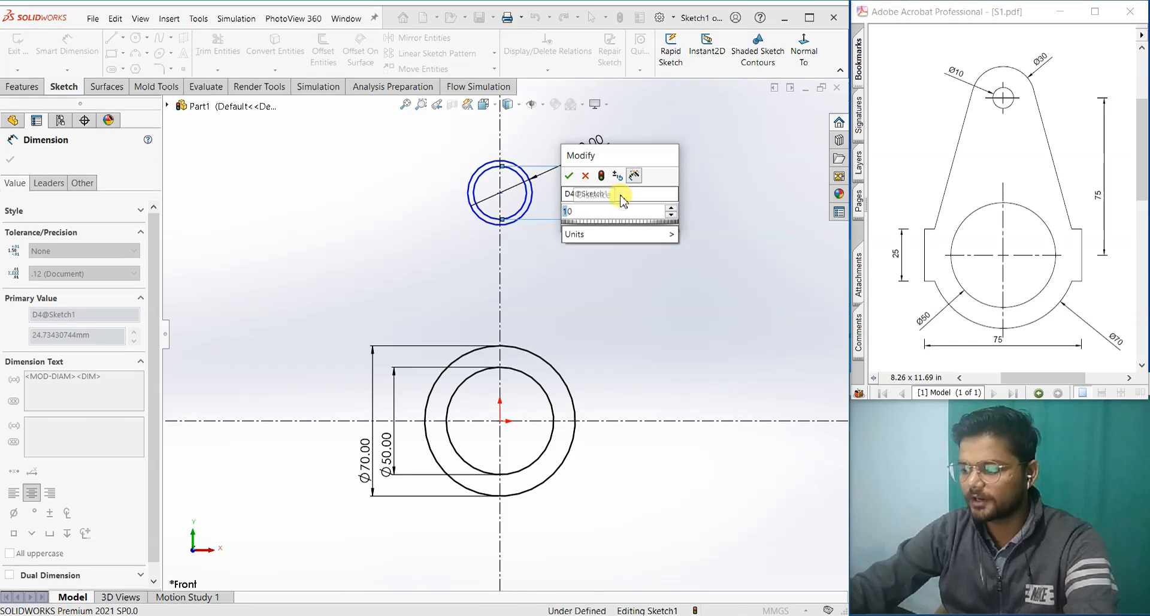
key(Return)
right_drag(694, 323, 667, 264)
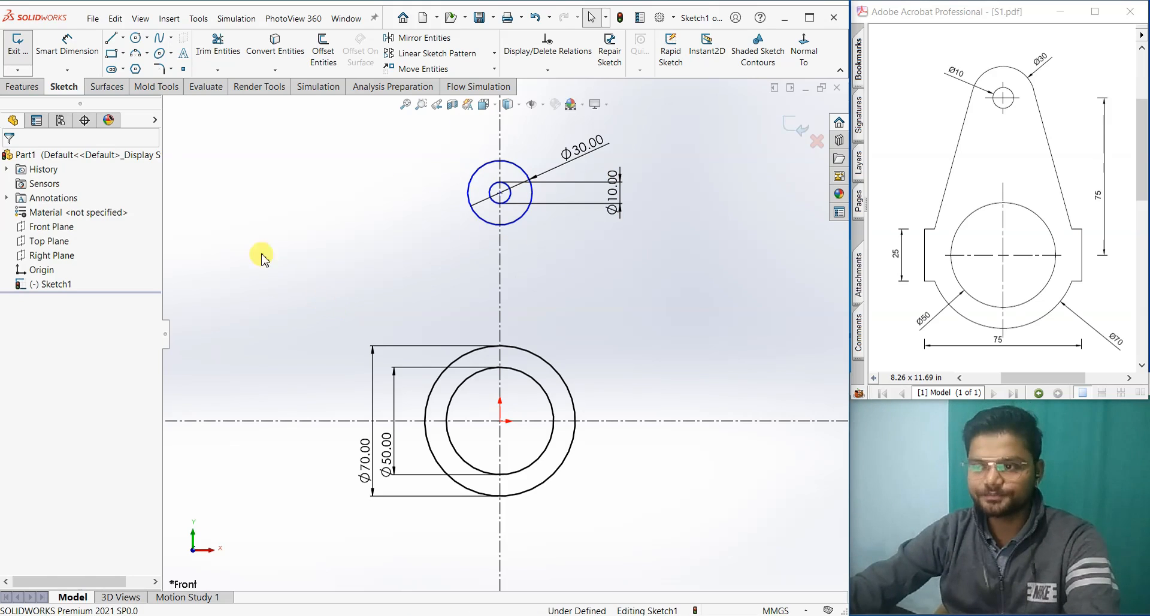
Dimension the vertical distance between the origin and the center of the upper circles as 75 mm
click(69, 48)
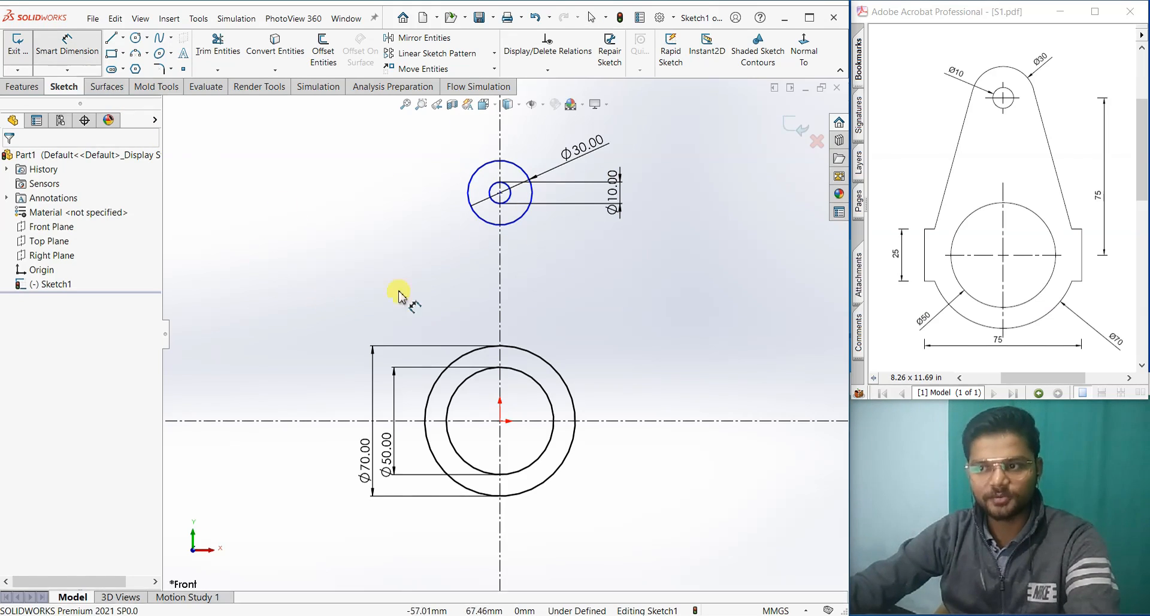
click(501, 421)
click(501, 195)
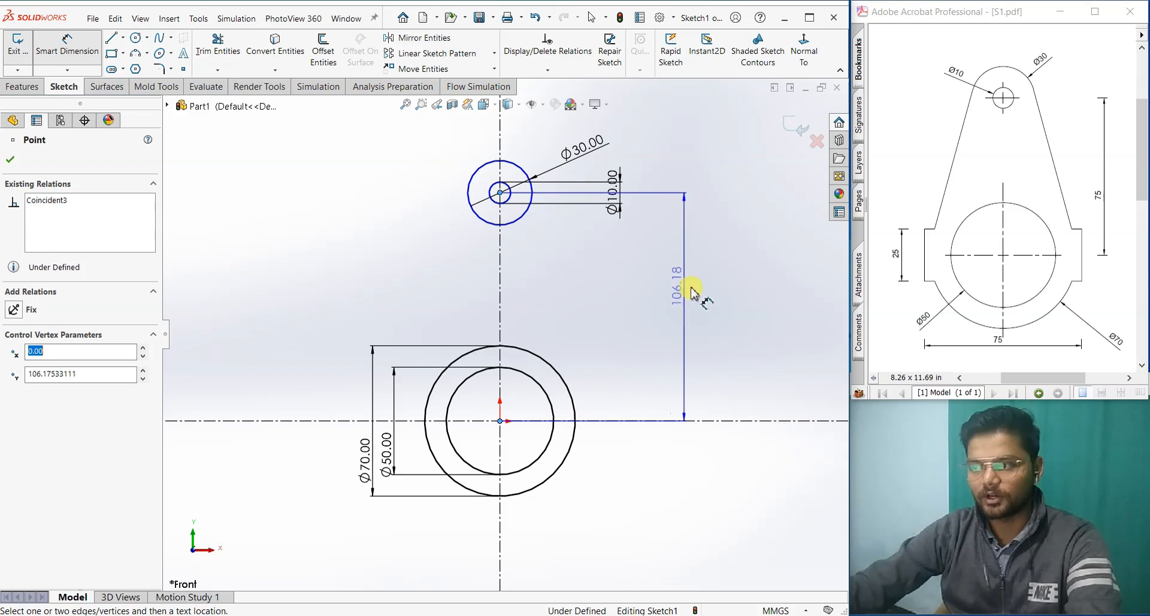
click(703, 287)
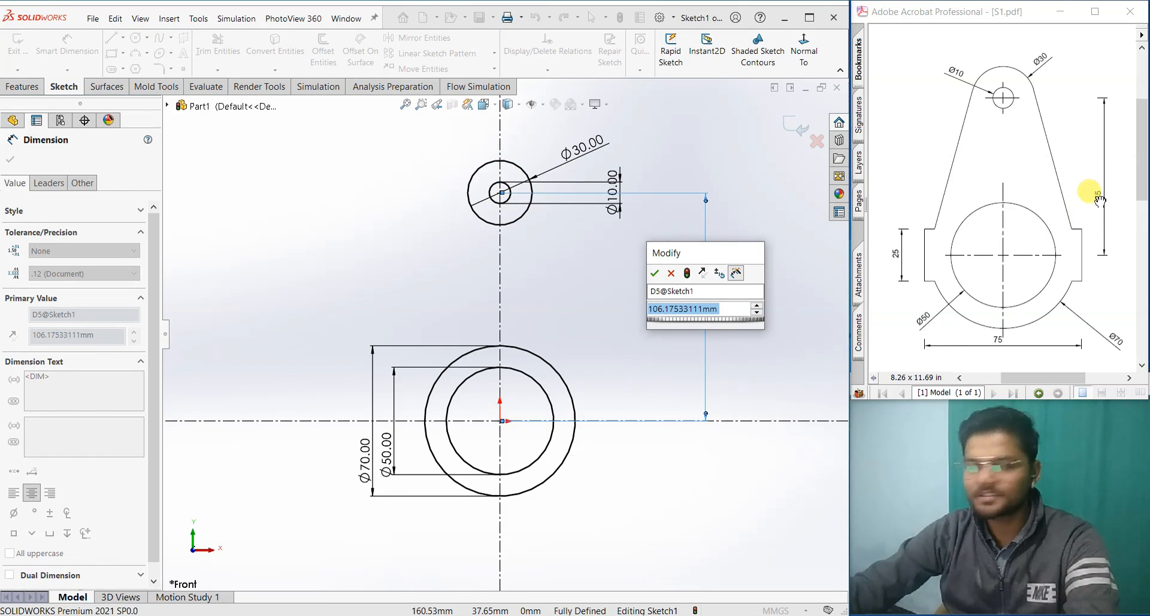
text(75)
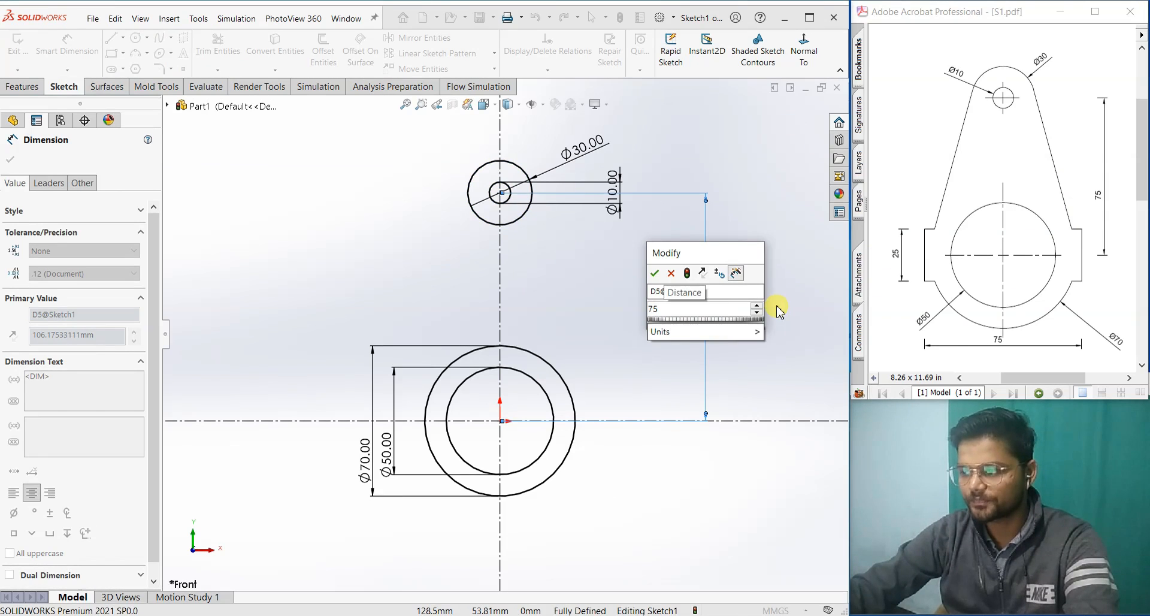
key(Return)
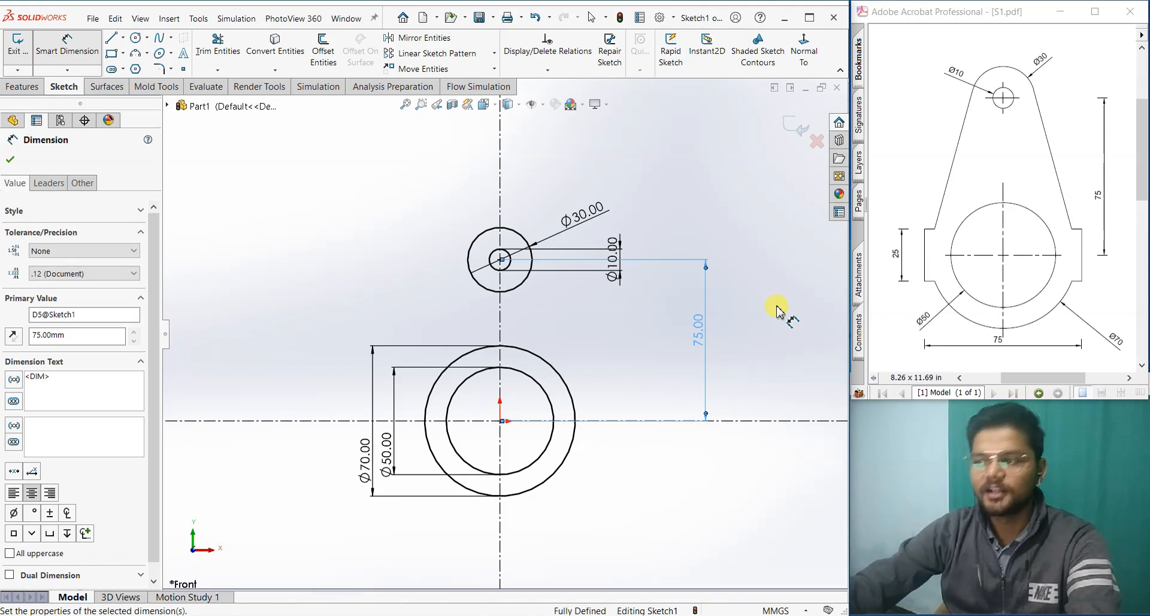
click(736, 483)
key(Escape)
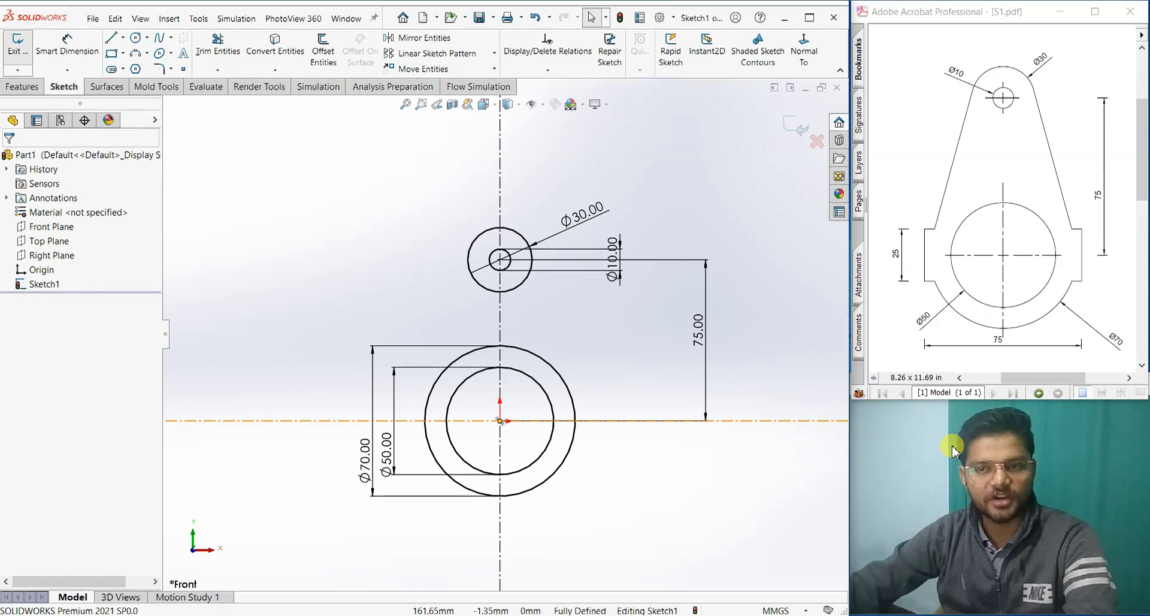
Sketch a vertical line about 22 mm long across the horizontal centerline, about 45 mm left of the origin
click(111, 38)
scroll(380, 419, down, 2)
drag(424, 377, 424, 446)
right_click(427, 448)
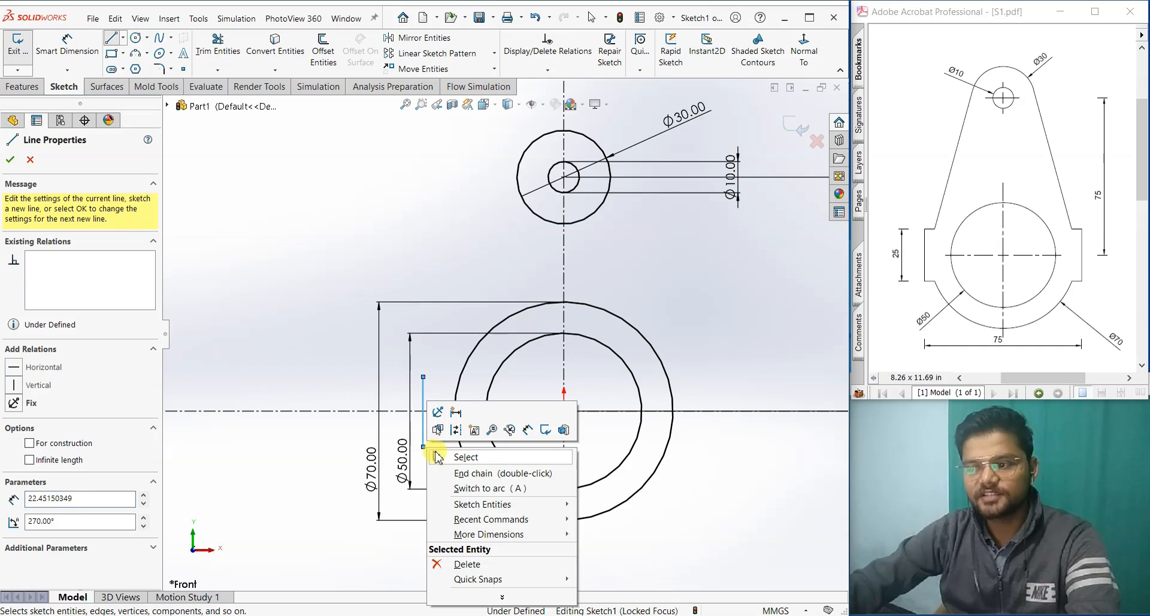
click(438, 457)
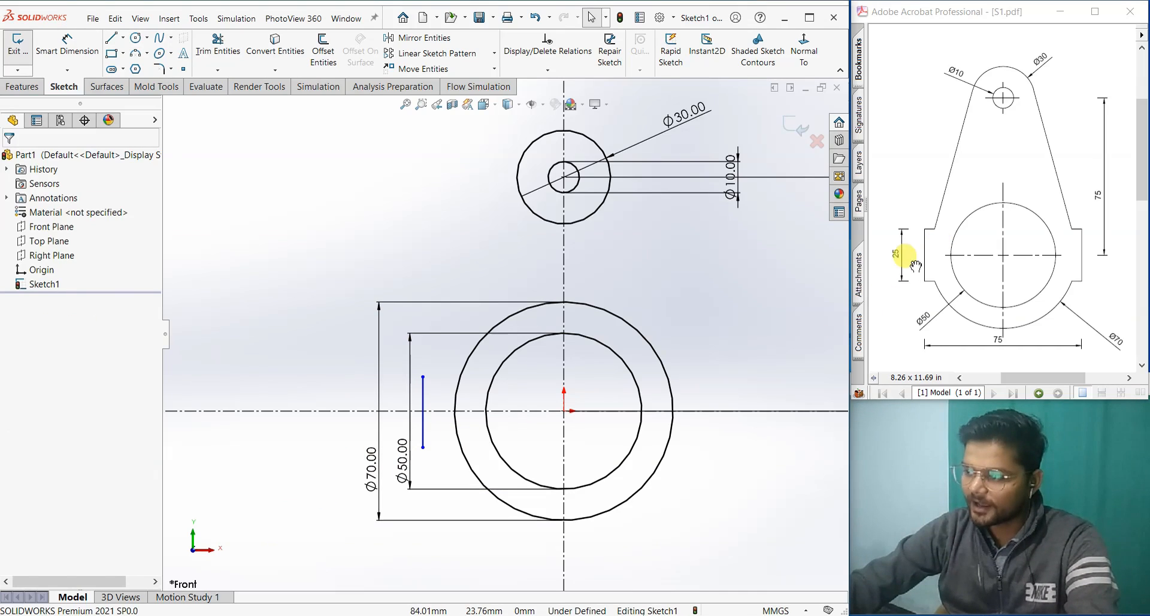
Dimension the length of the new line left of the large circles as 25 mm
click(71, 53)
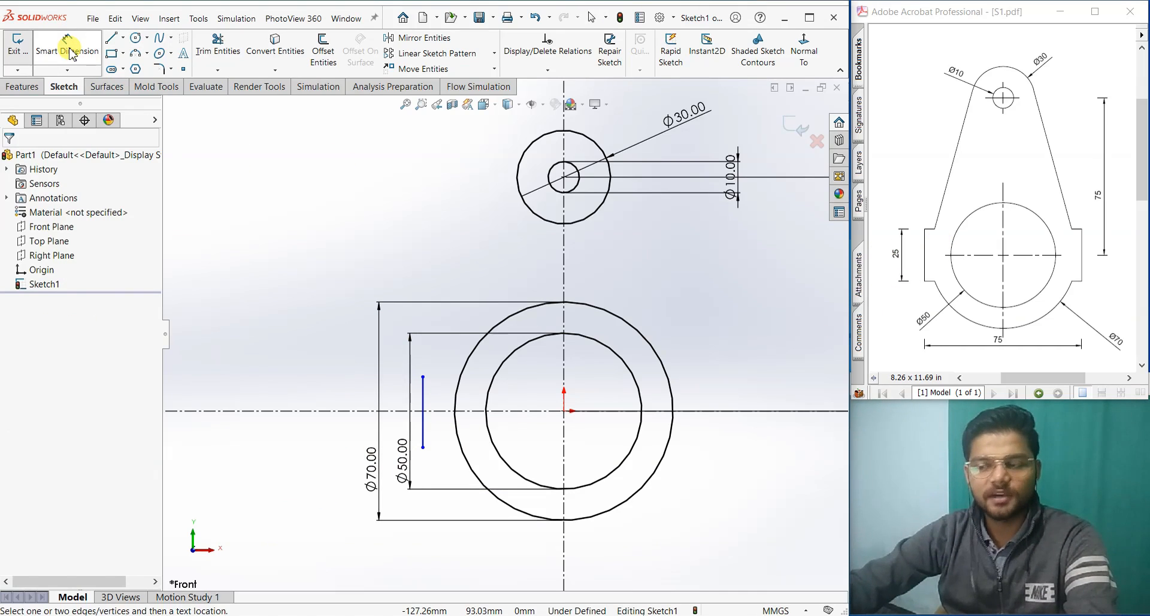
click(423, 437)
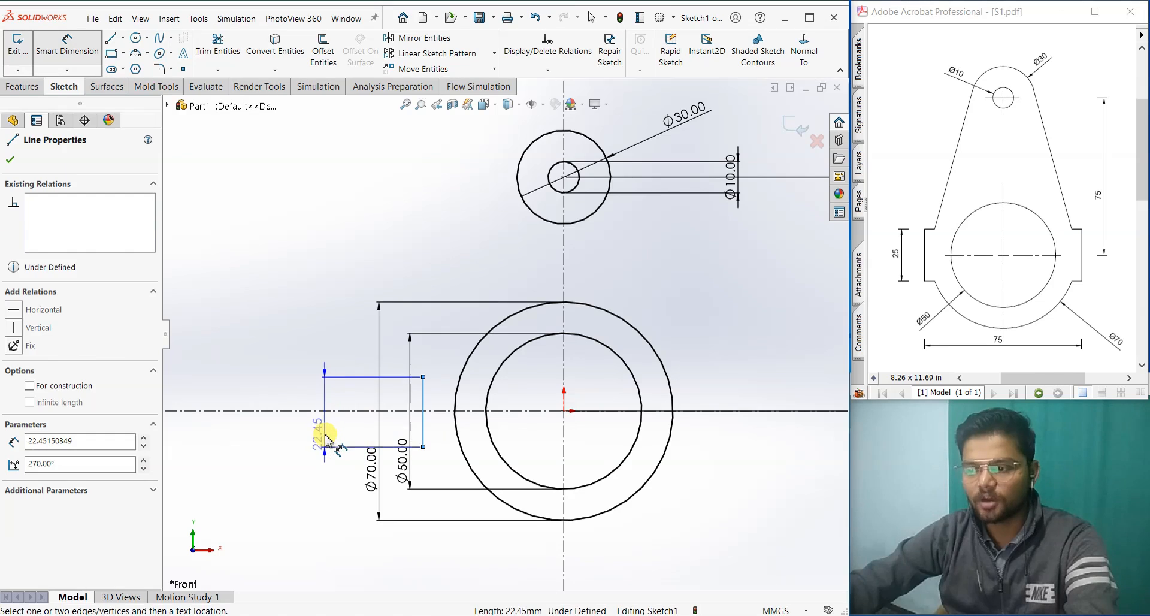
click(326, 439)
key(Return)
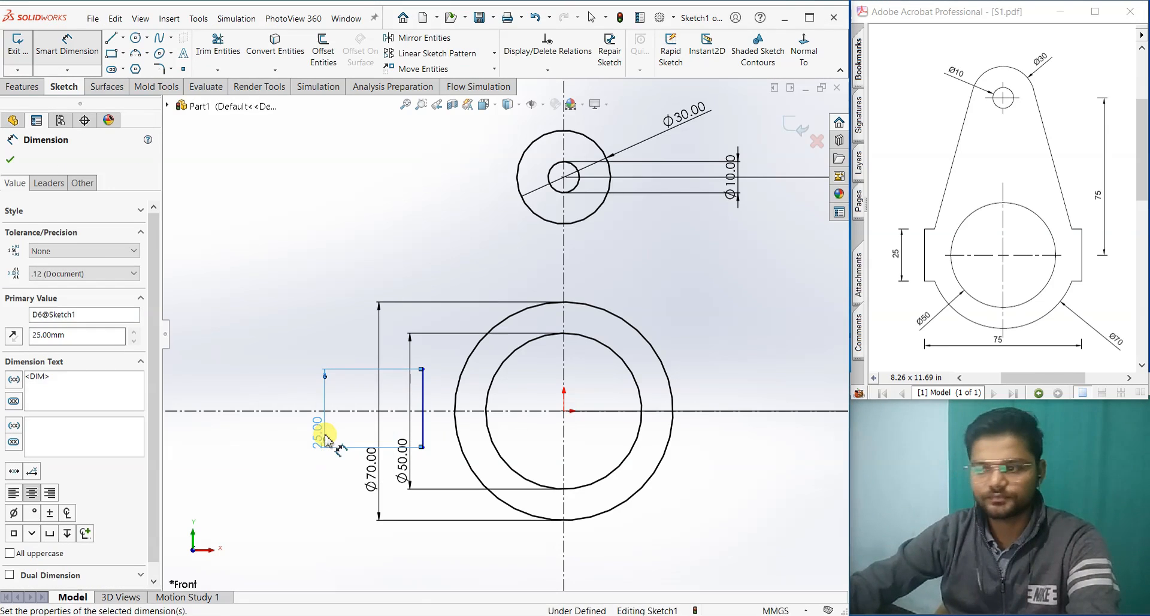
click(298, 519)
key(Escape)
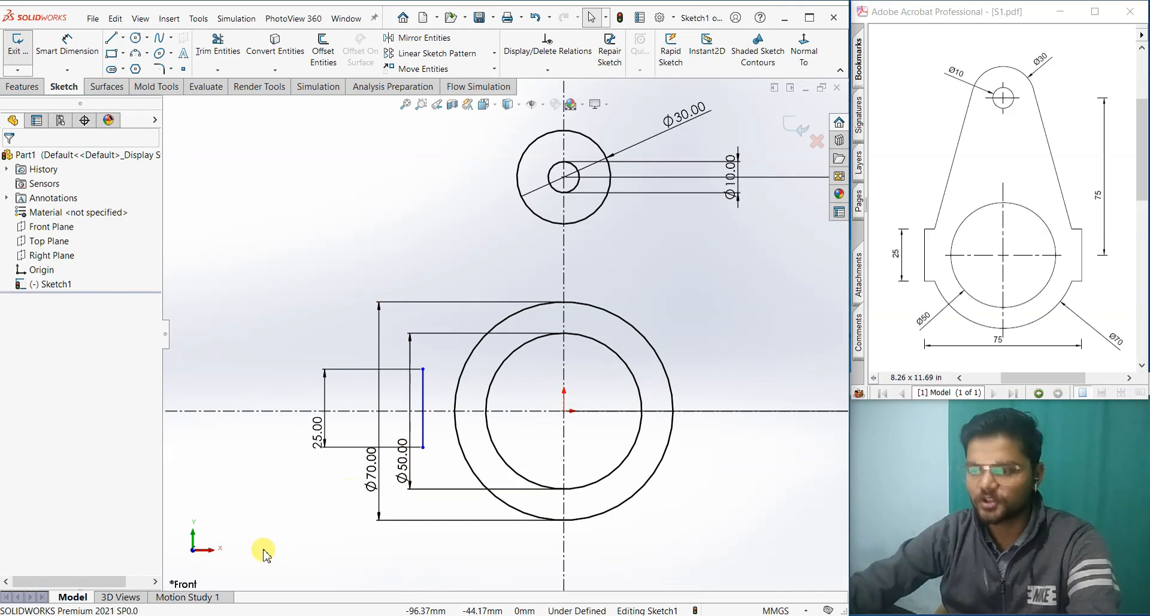
Dimension the distance from the 25 mm line to the origin as 75/2 mm
right_drag(263, 549, 256, 354)
click(423, 431)
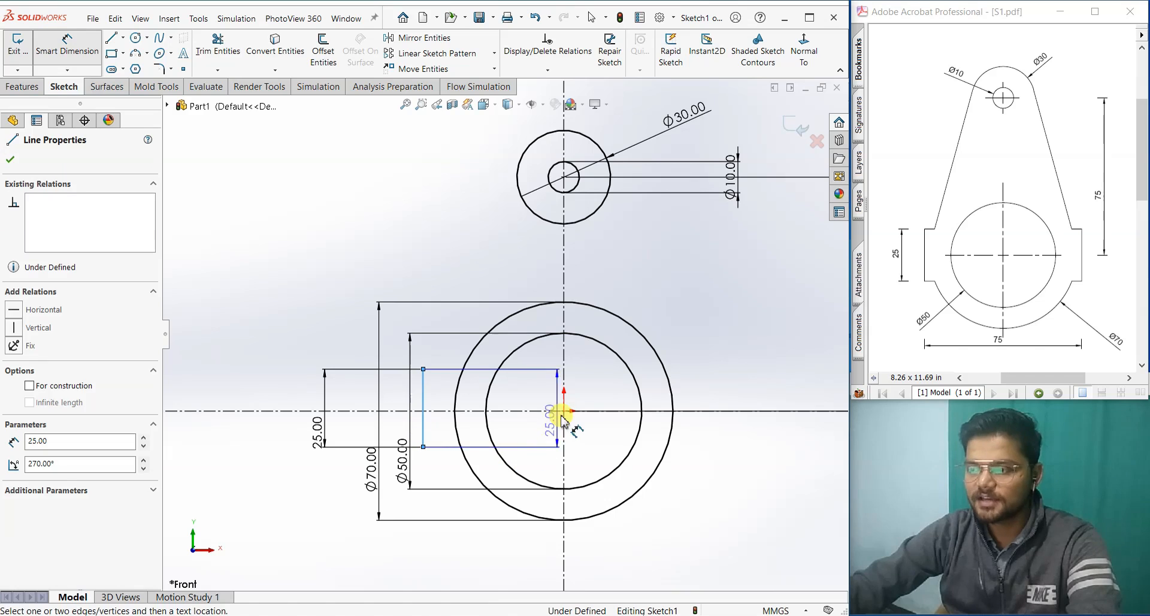
click(564, 412)
click(487, 555)
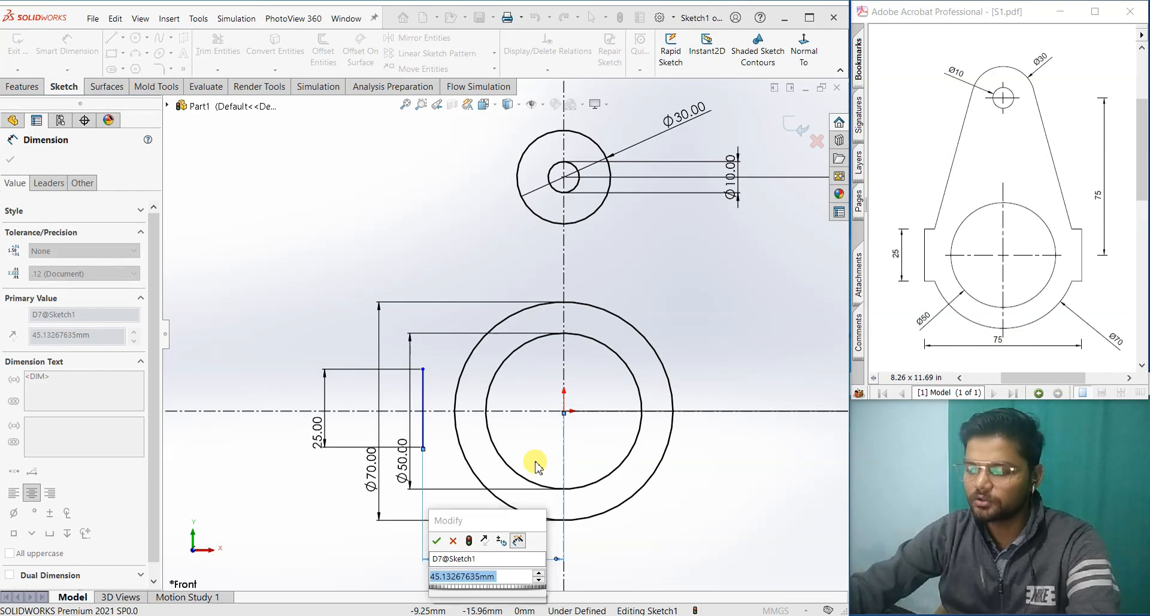
text(75/2)
key(Return)
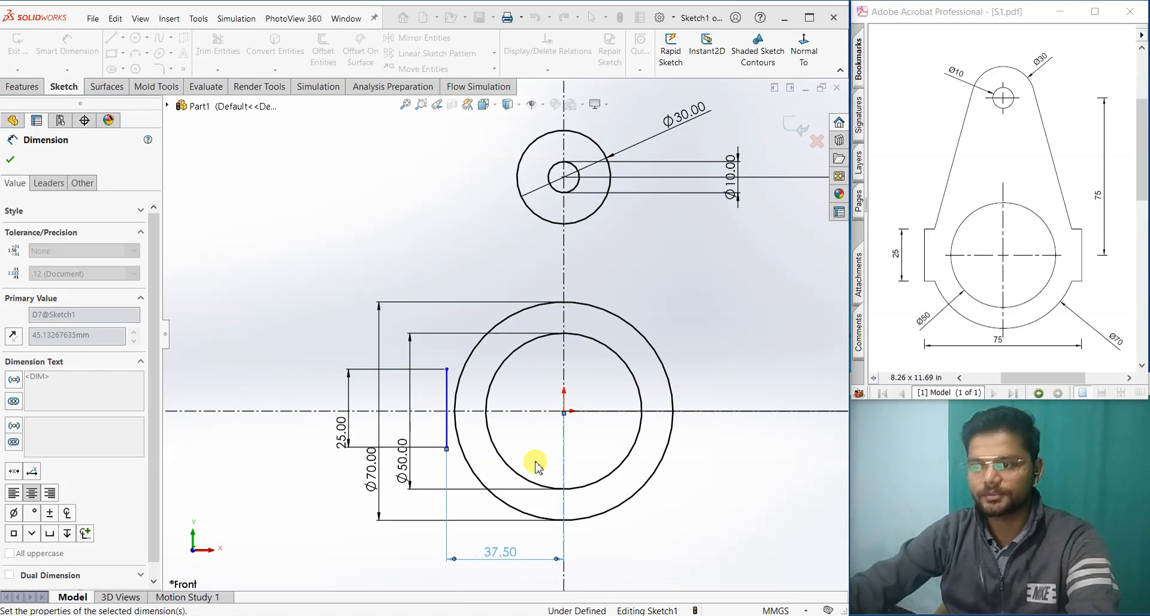
key(Escape)
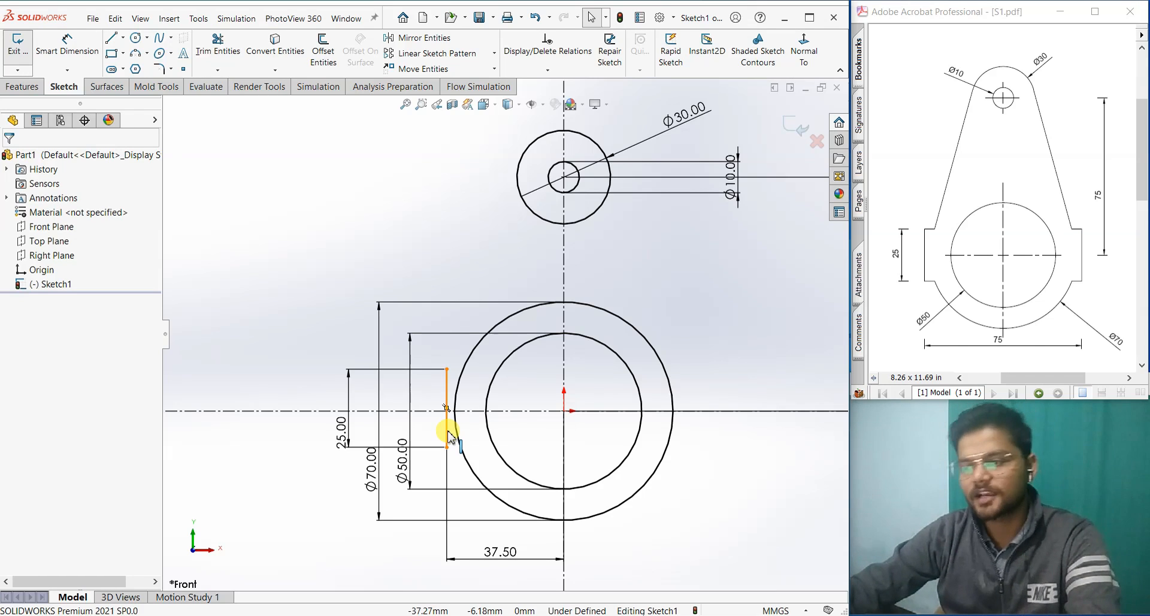
click(435, 444)
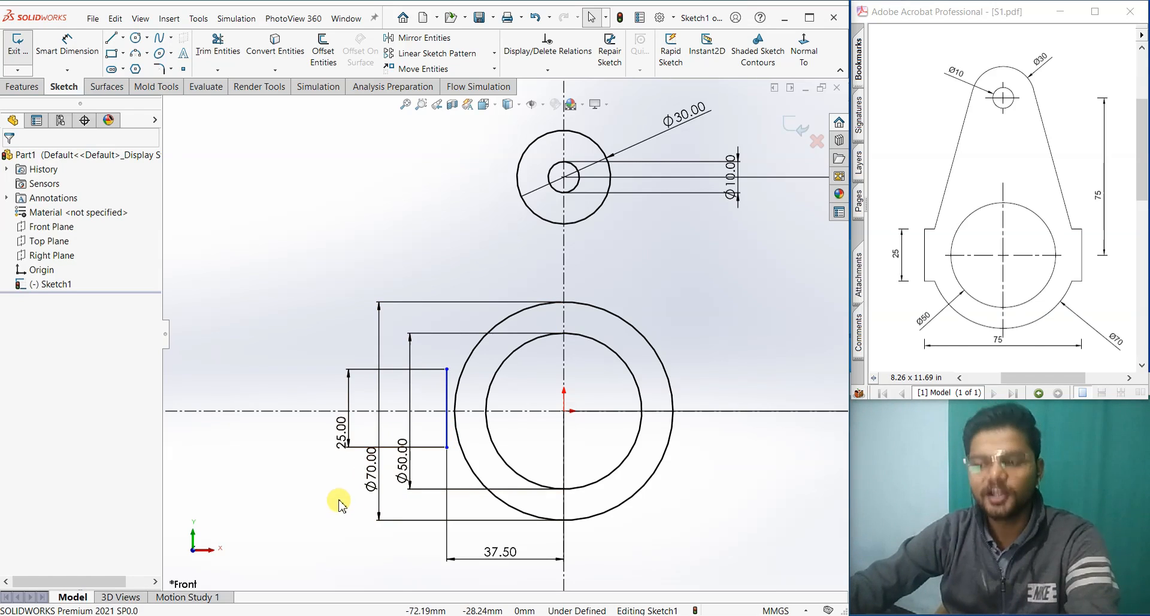
click(446, 436)
click(423, 434)
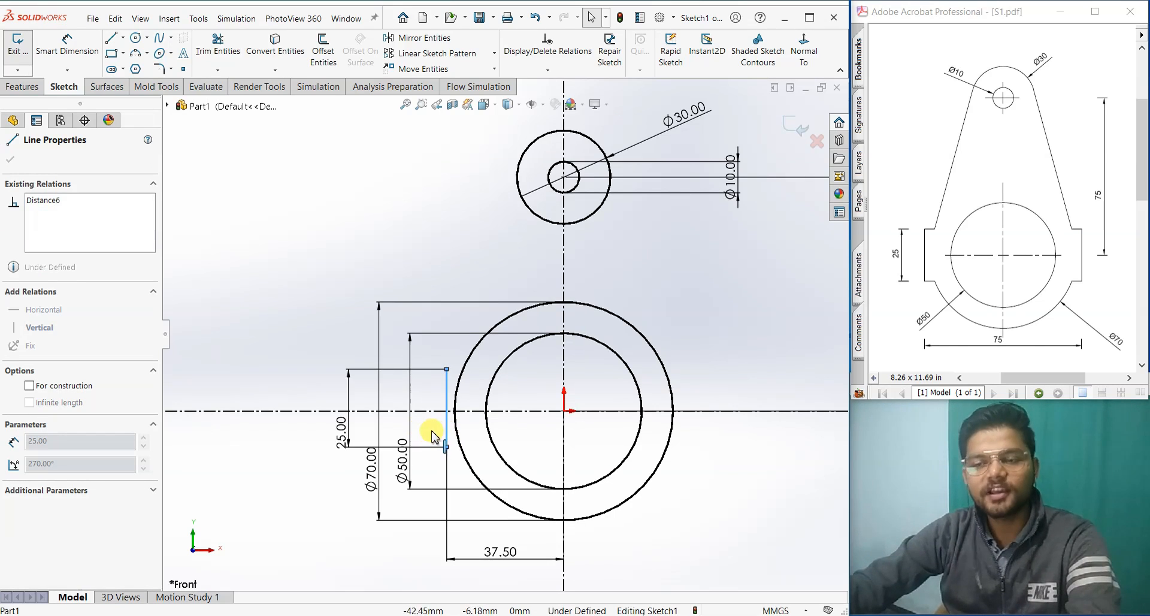
click(446, 437)
click(330, 502)
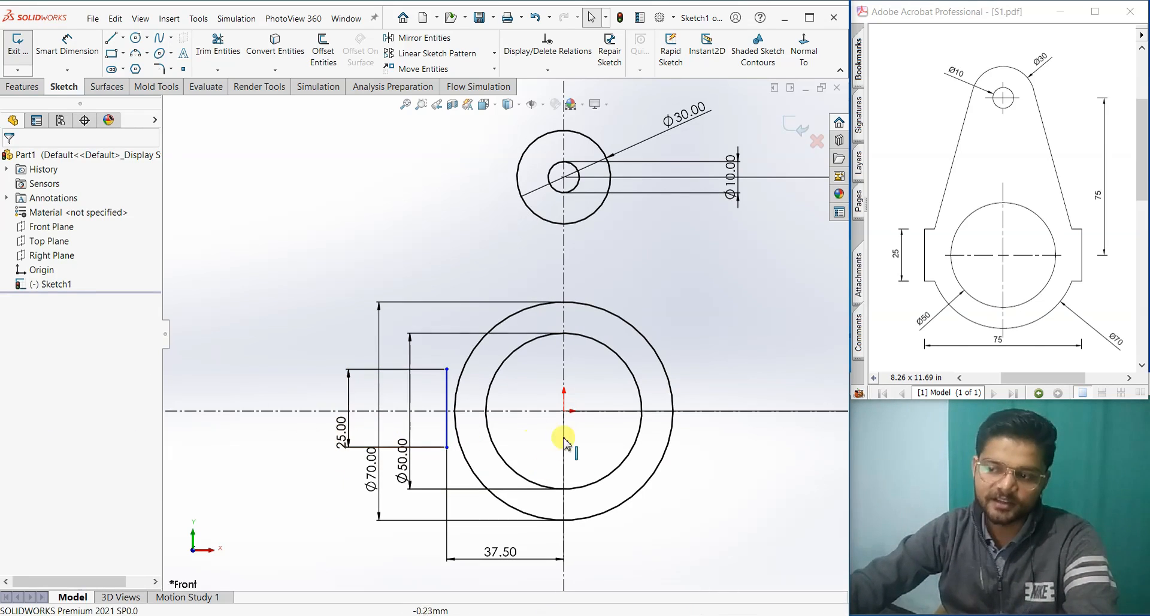
click(446, 436)
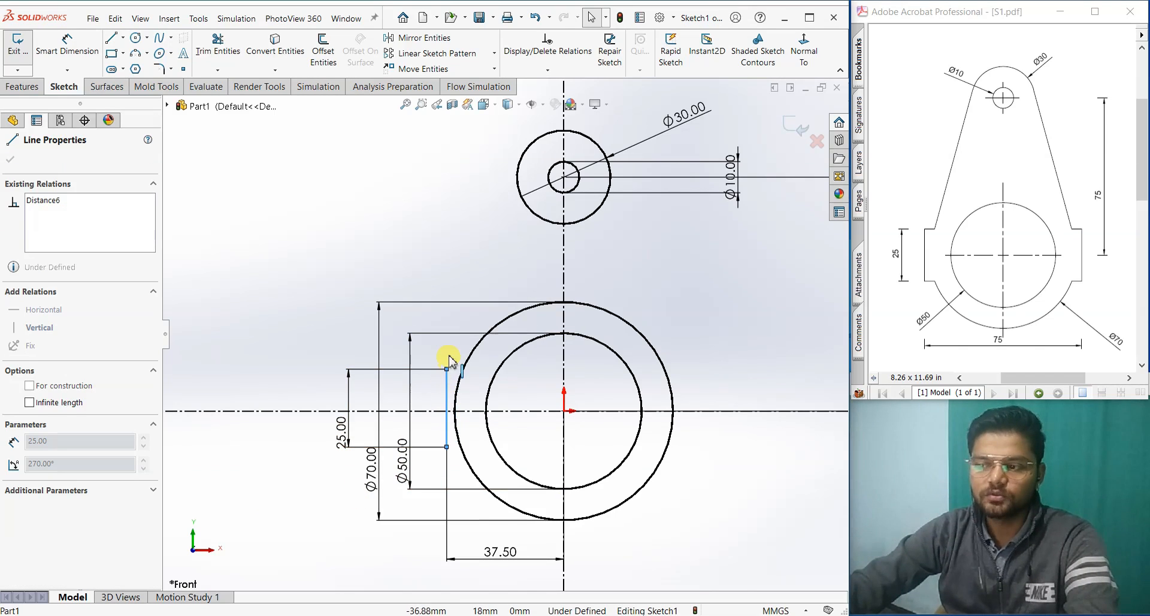
click(303, 497)
Tilt the 25 mm line by its upper endpoint to test its remaining freedom
drag(447, 370, 446, 350)
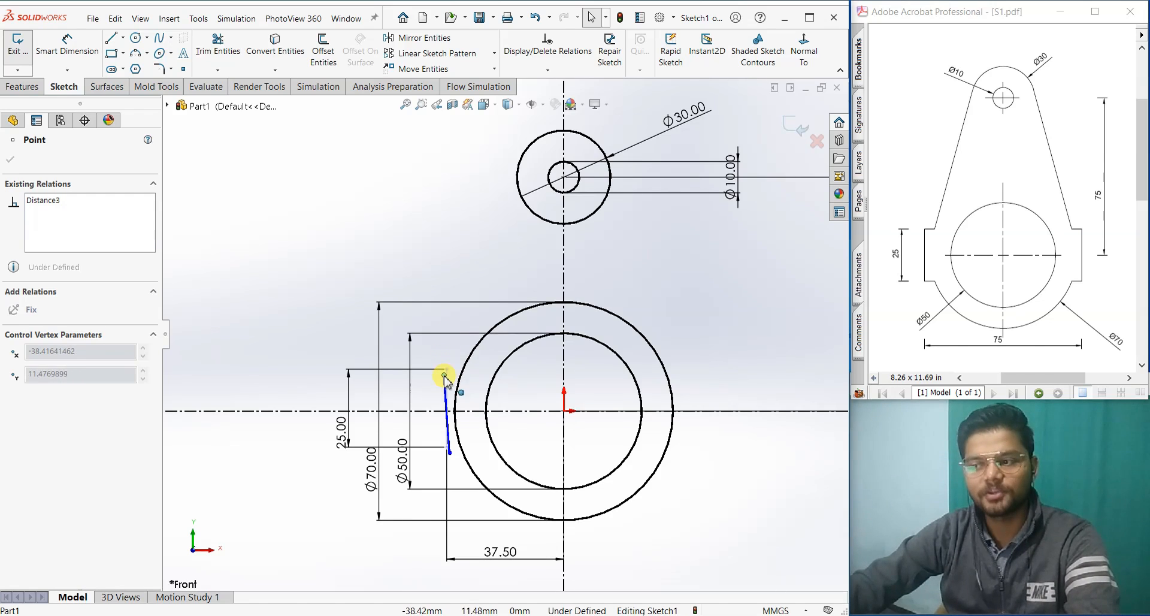
drag(445, 375, 444, 375)
click(274, 507)
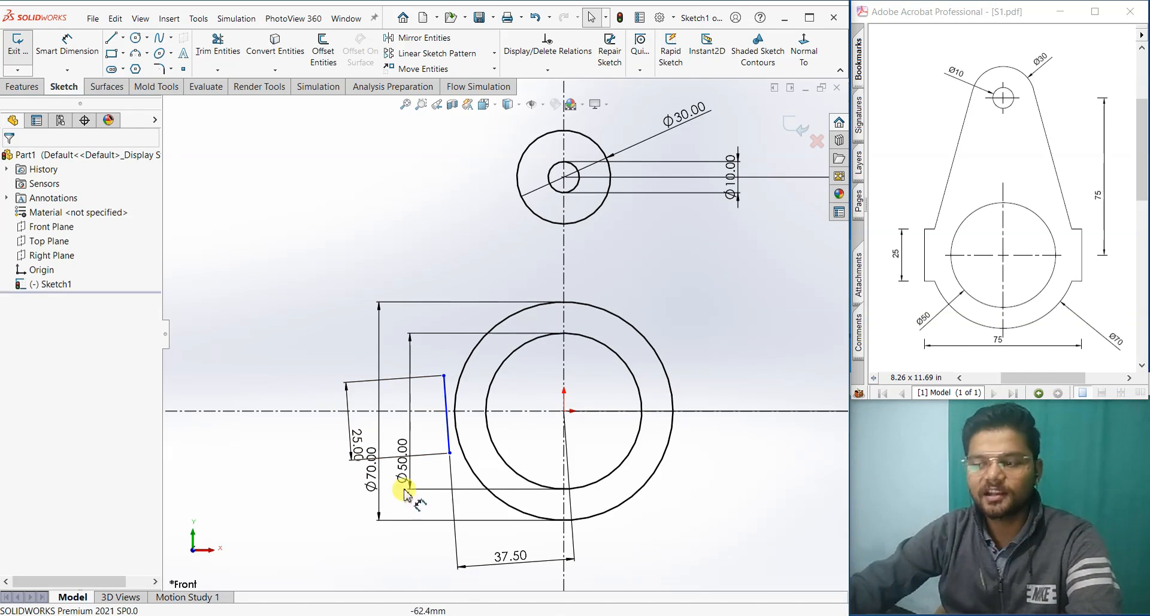
Add a Vertical relation to the tilted 25 mm line
click(449, 443)
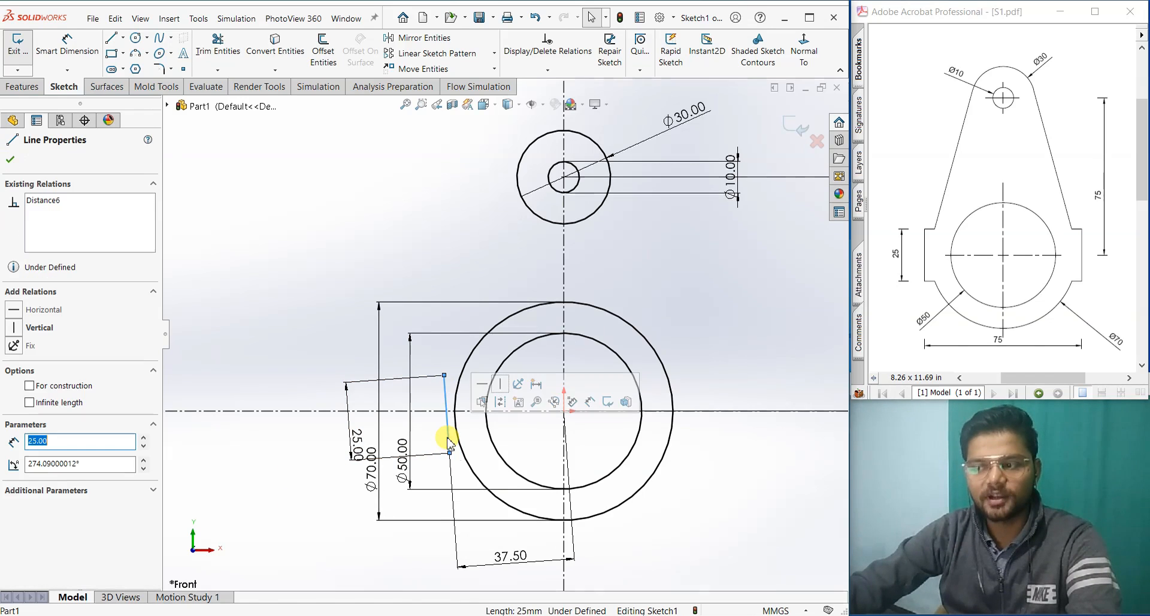
click(36, 328)
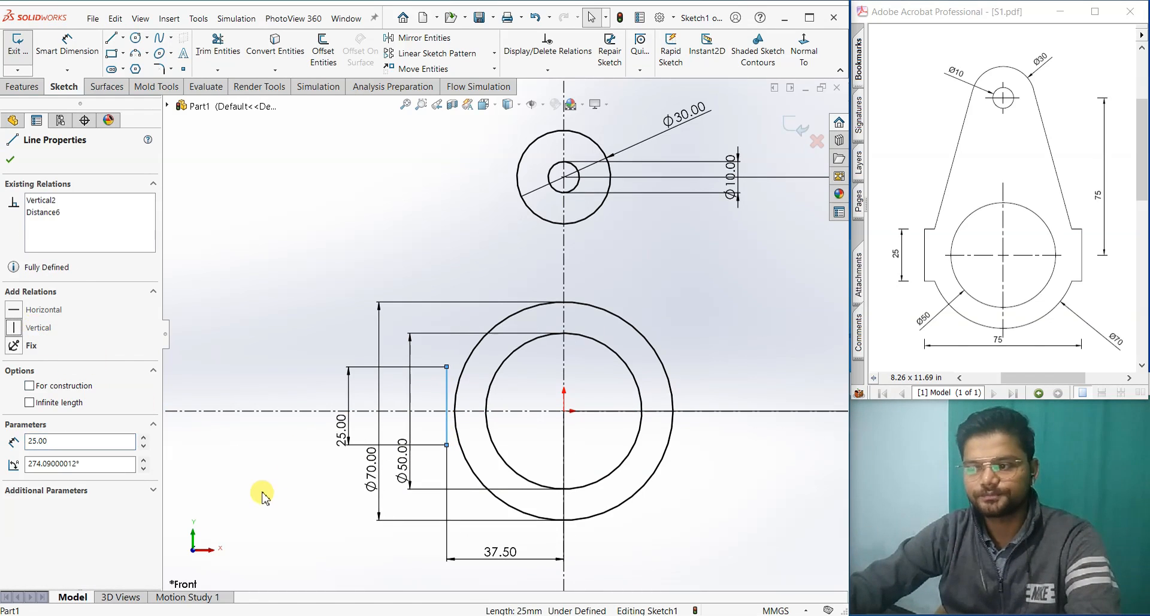
click(261, 494)
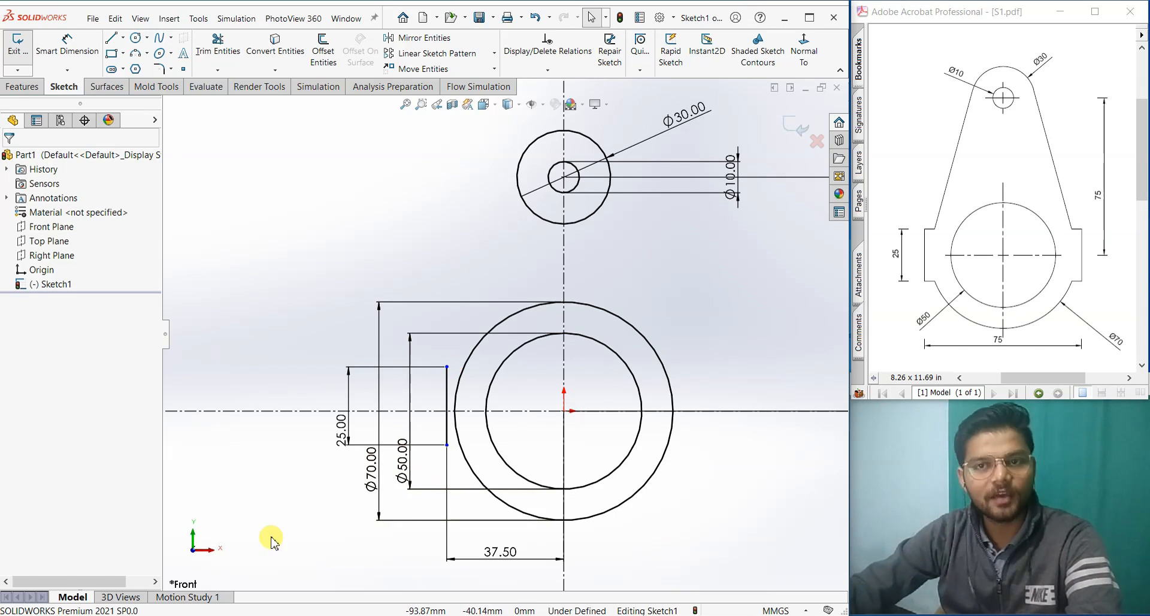
Move the vertical line up and down by its upper endpoint to test whether its height is constrained
scroll(455, 485, up, 2)
scroll(473, 407, down, 5)
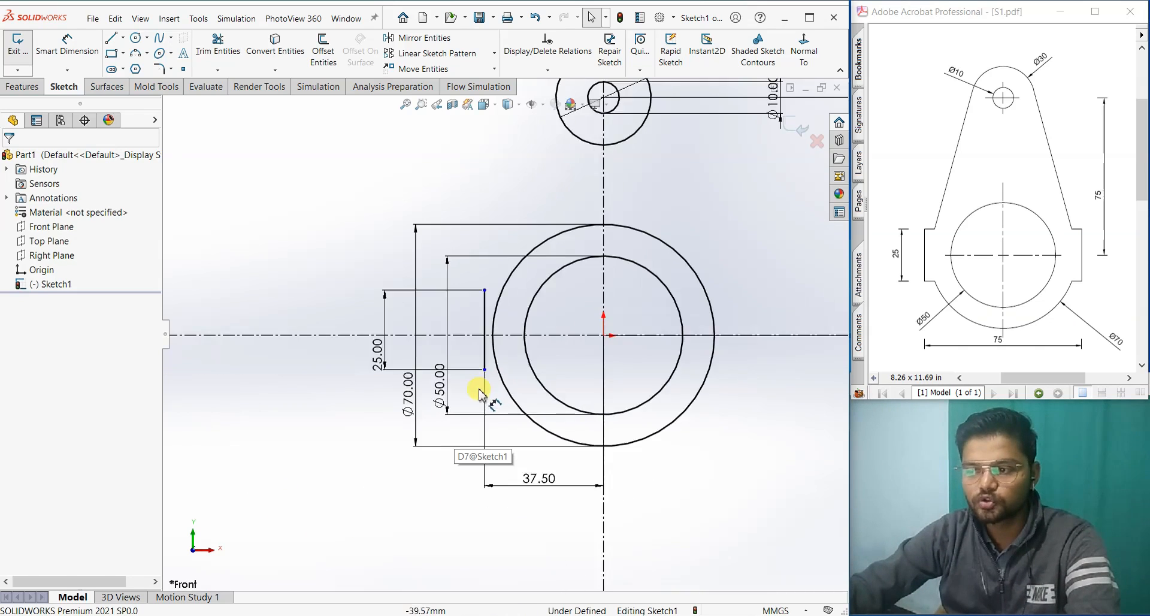
scroll(490, 314, down, 3)
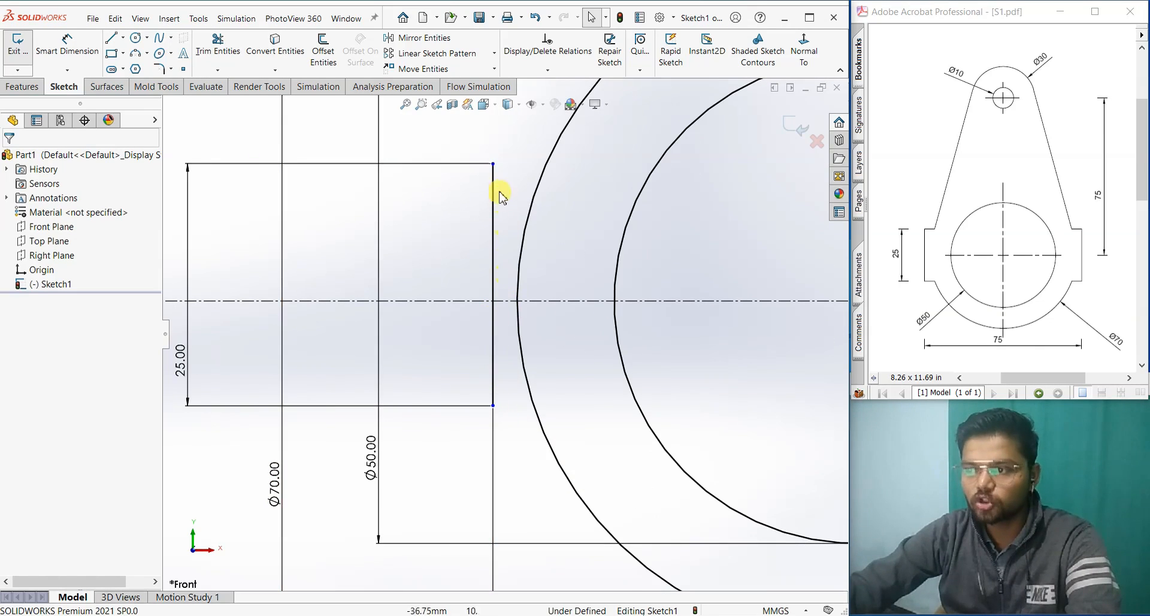
click(444, 442)
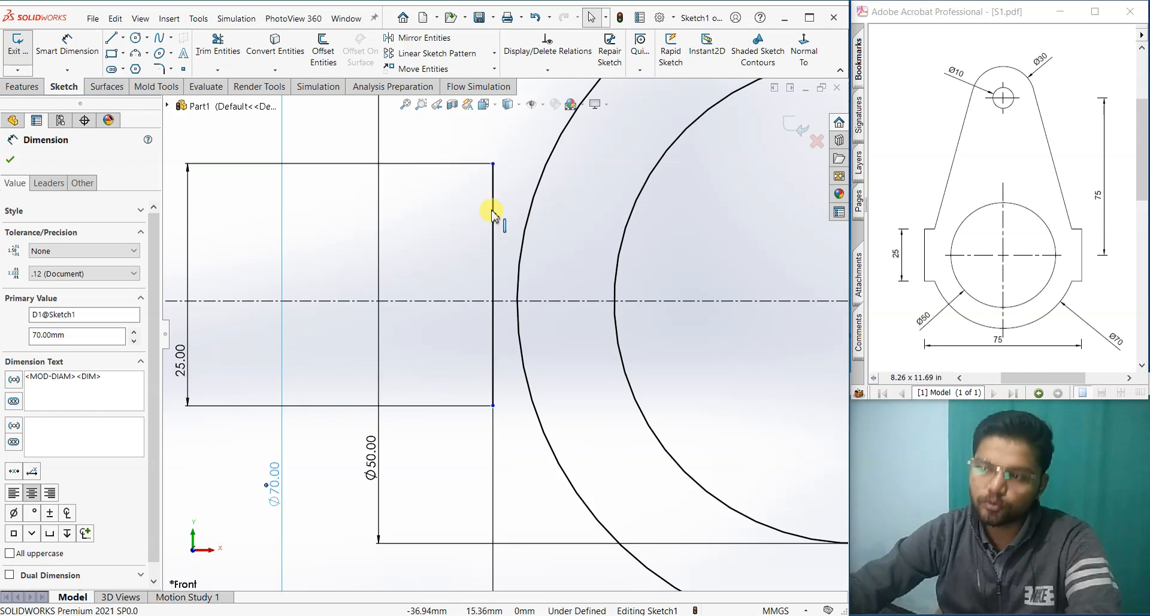
click(470, 347)
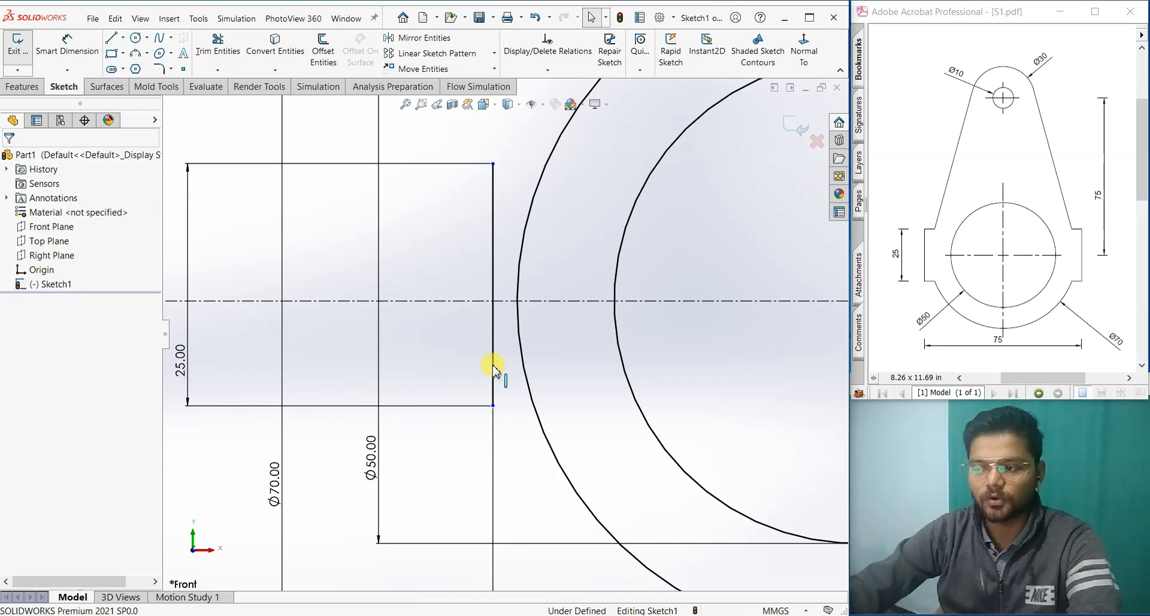
scroll(493, 335, up, 2)
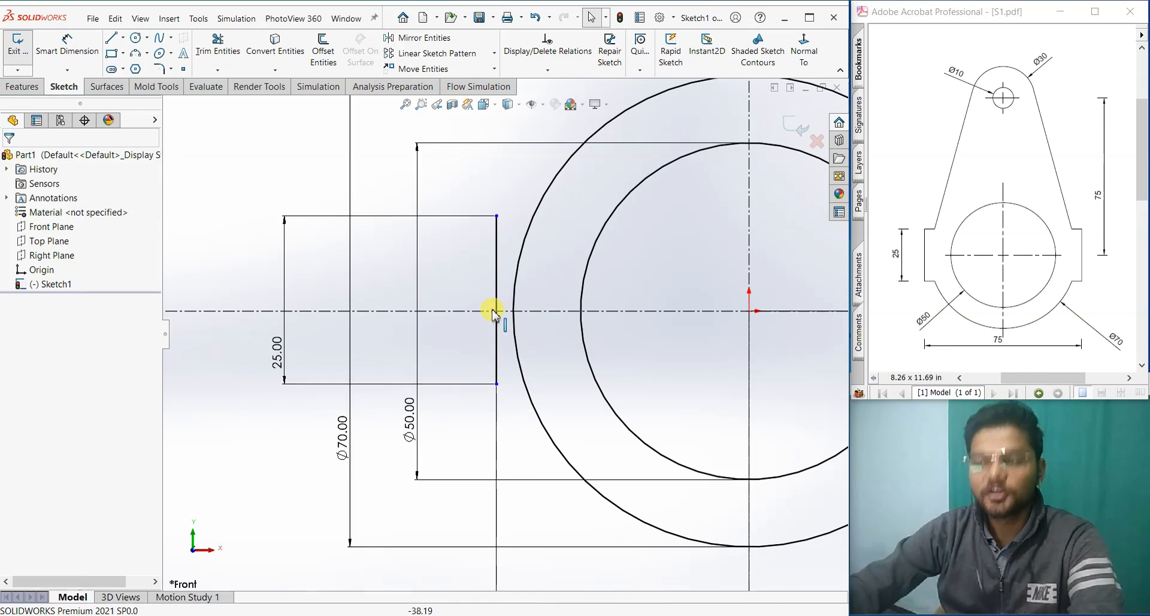
click(497, 216)
mouse_move(497, 216)
mouse_down()
mouse_move(497, 176)
mouse_move(511, 251)
mouse_move(506, 187)
mouse_move(513, 229)
mouse_move(478, 249)
mouse_up()
click(270, 420)
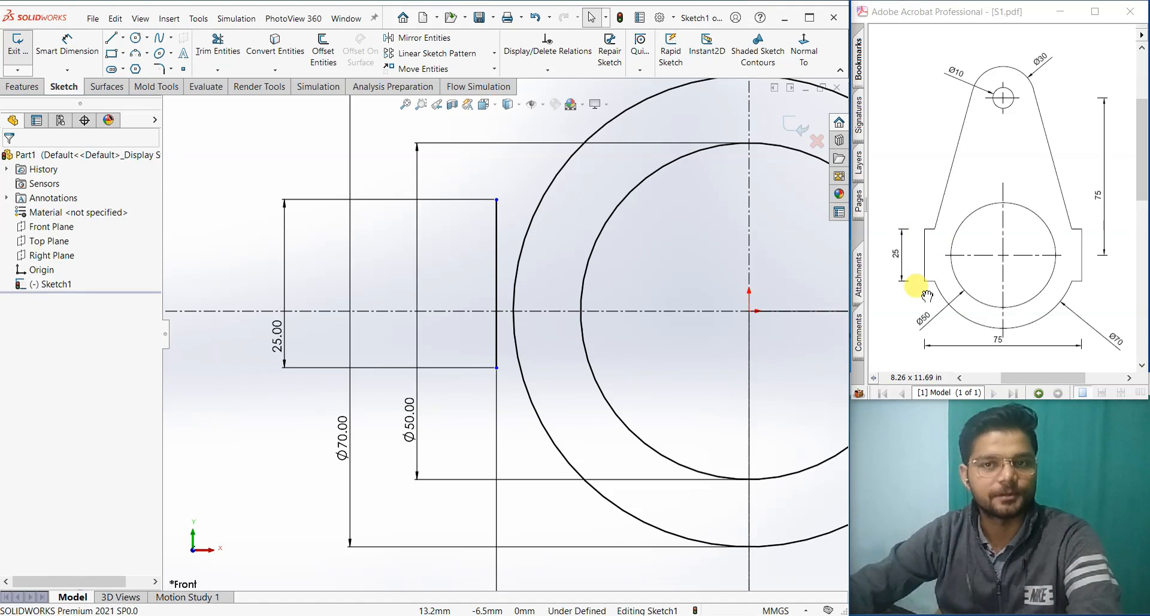
Dimension the distance from the vertical line's lower endpoint to the horizontal centerline as 12.5 mm
click(89, 55)
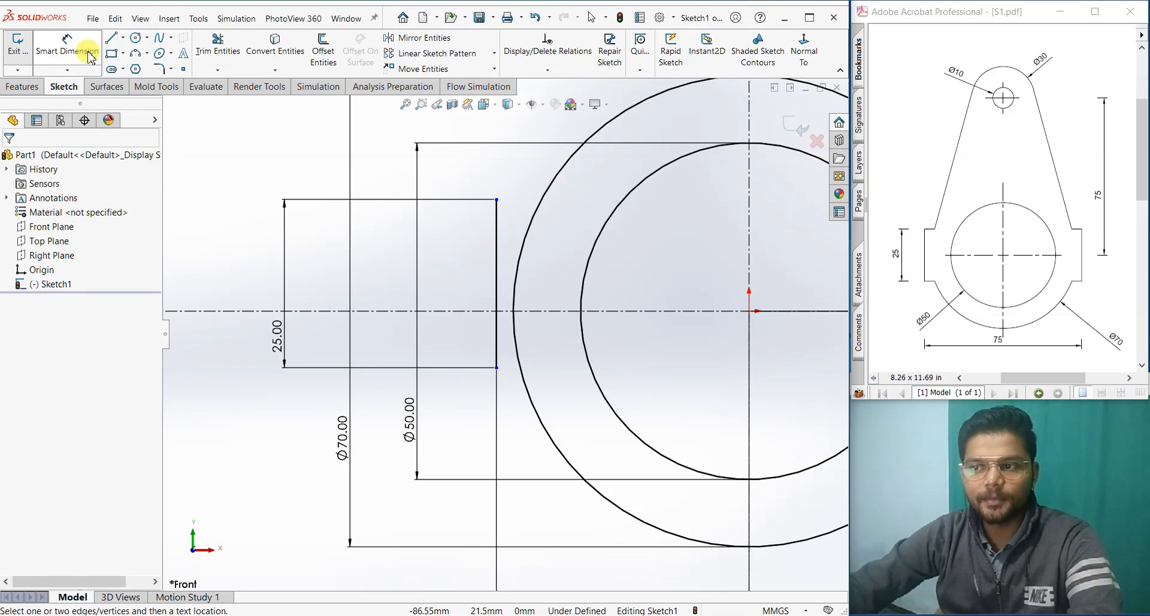
click(495, 366)
click(451, 311)
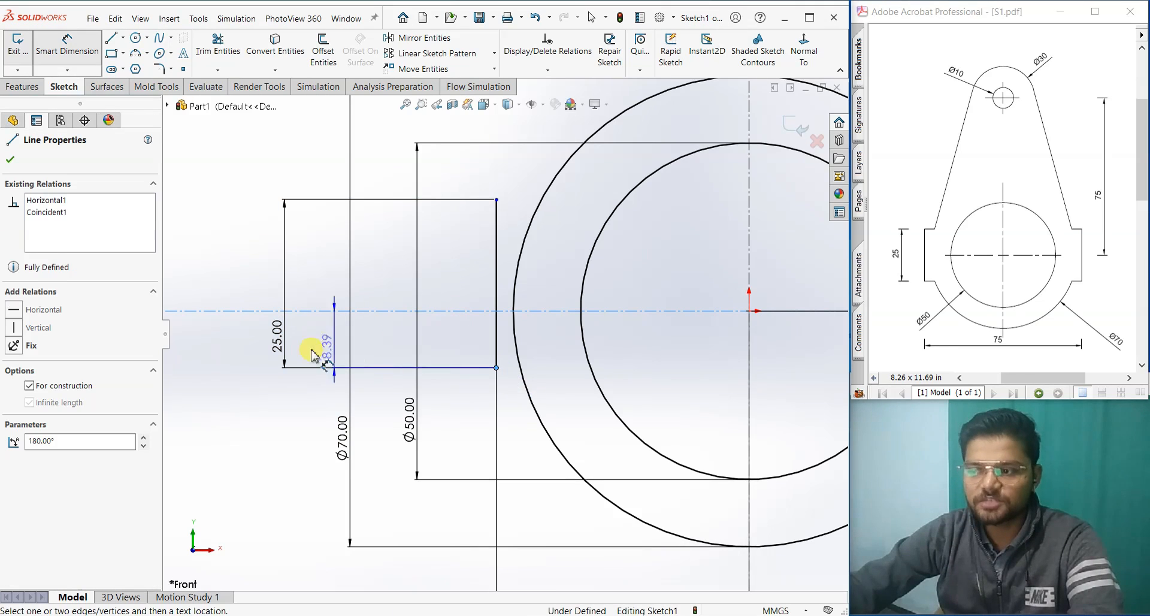
click(232, 353)
text(12.5)
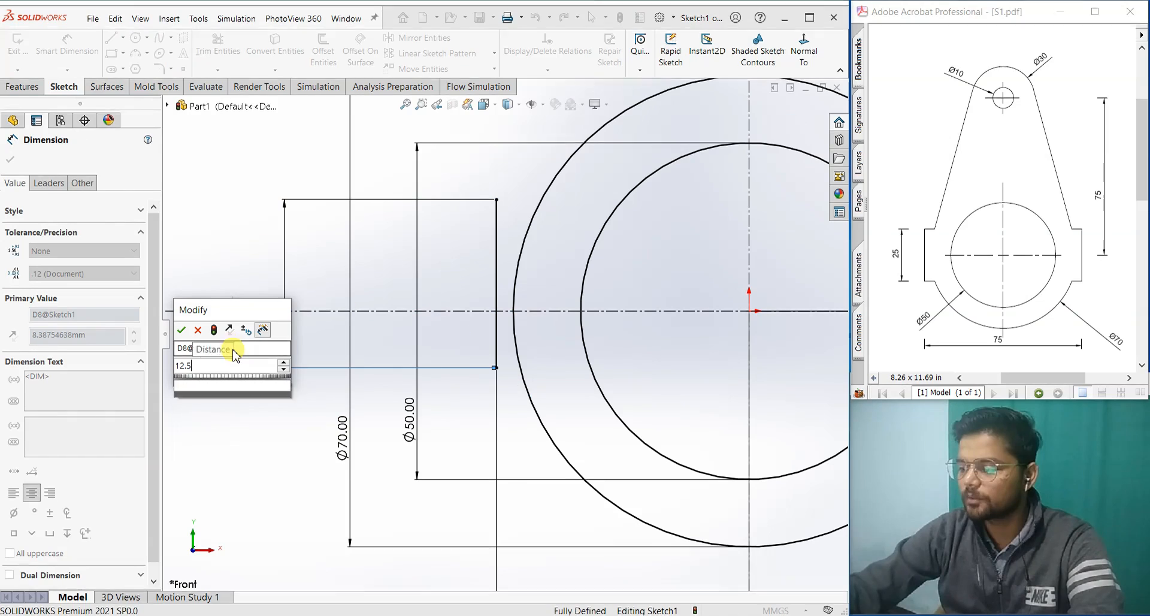
key(Return)
click(226, 460)
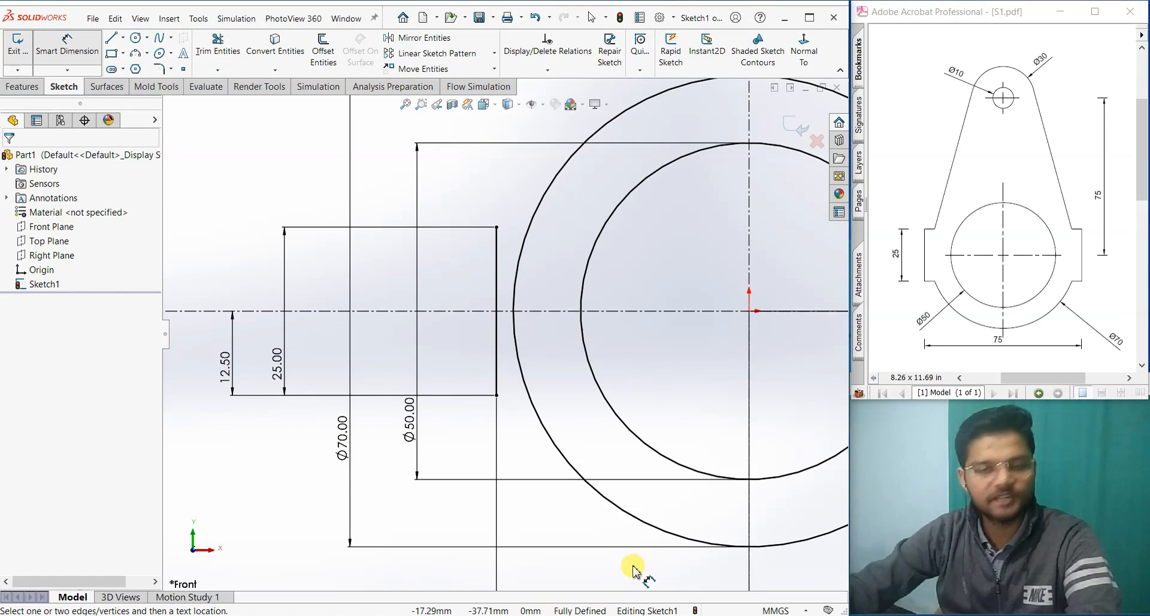
Delete the 12.5 mm dimension and move the 25 mm vertical line upward by its upper endpoint
key(Escape)
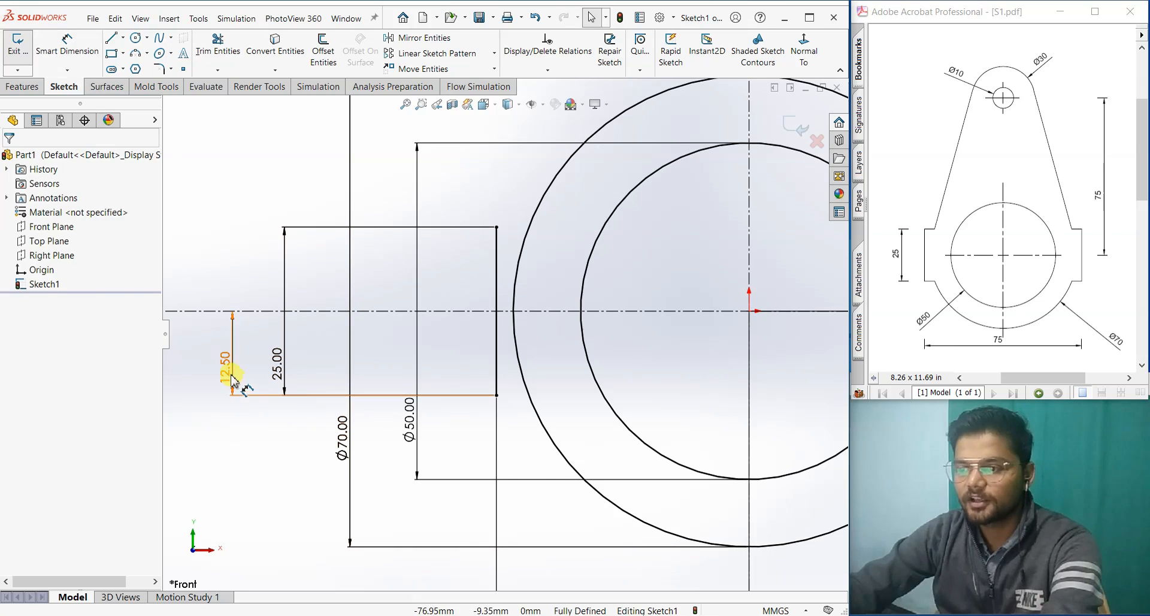
click(232, 377)
key(Delete)
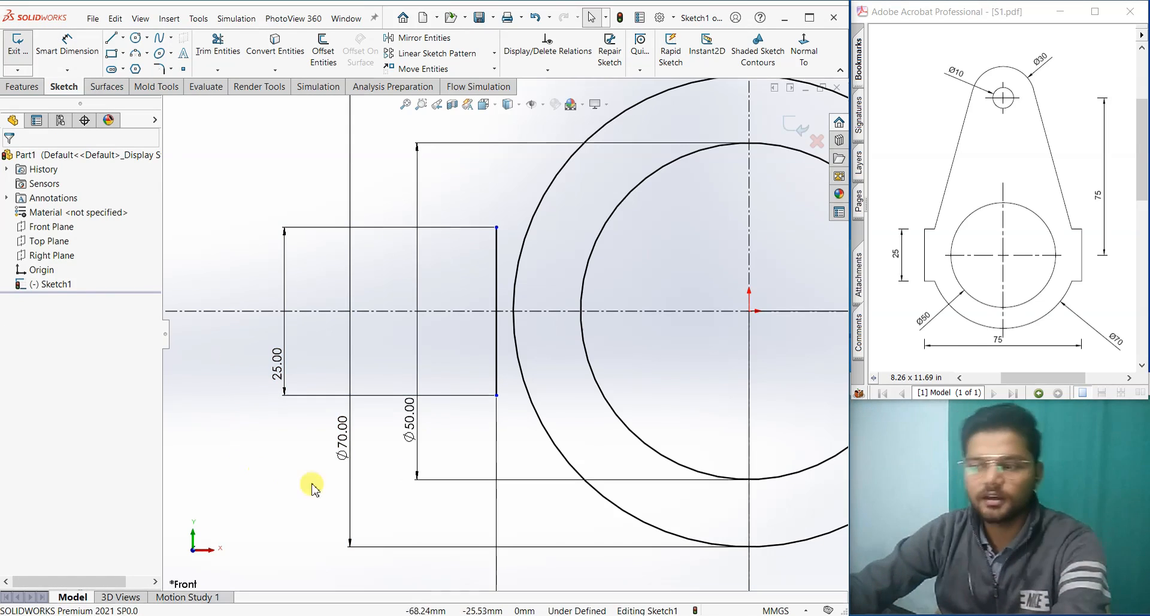
drag(496, 226, 497, 199)
click(273, 421)
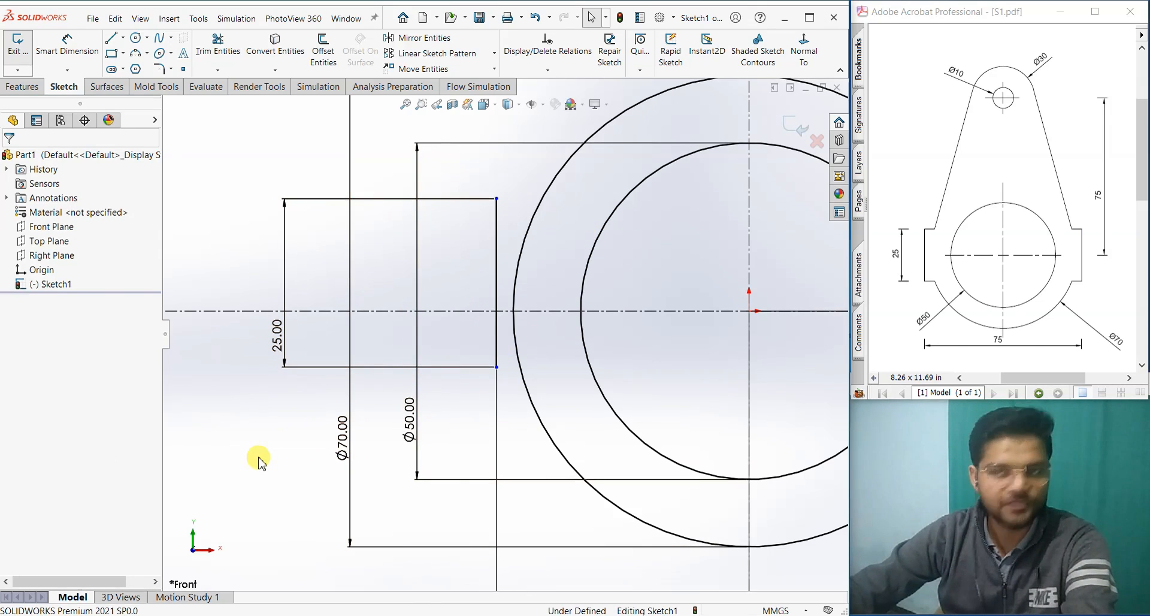
Try a Symmetric relation on the vertical line's two endpoints about the horizontal centerline and undo it
click(496, 367)
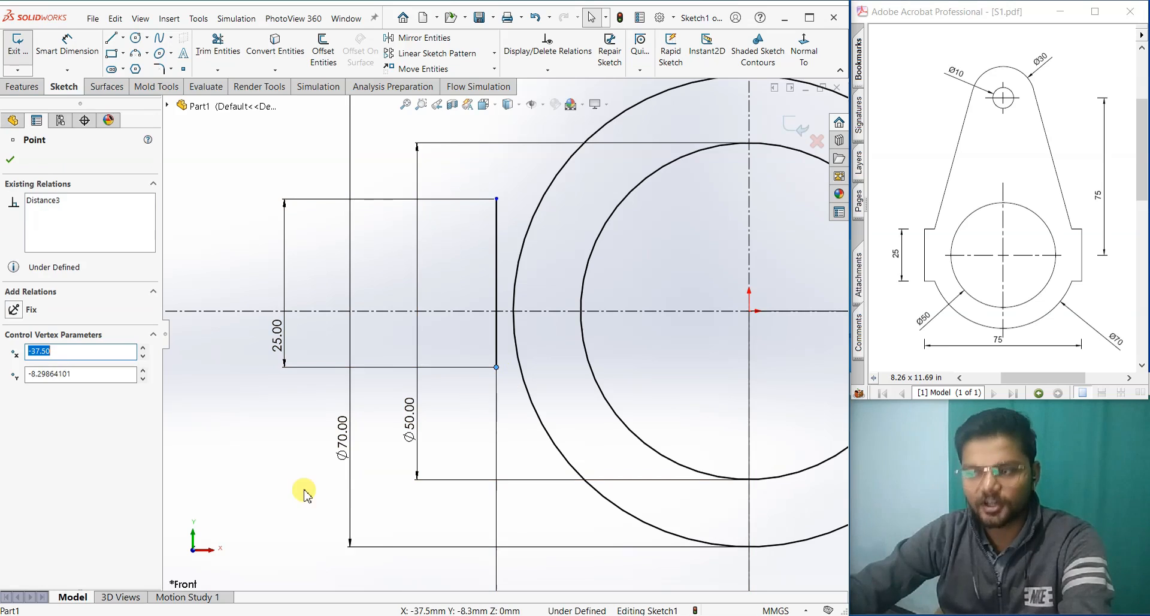
click(257, 500)
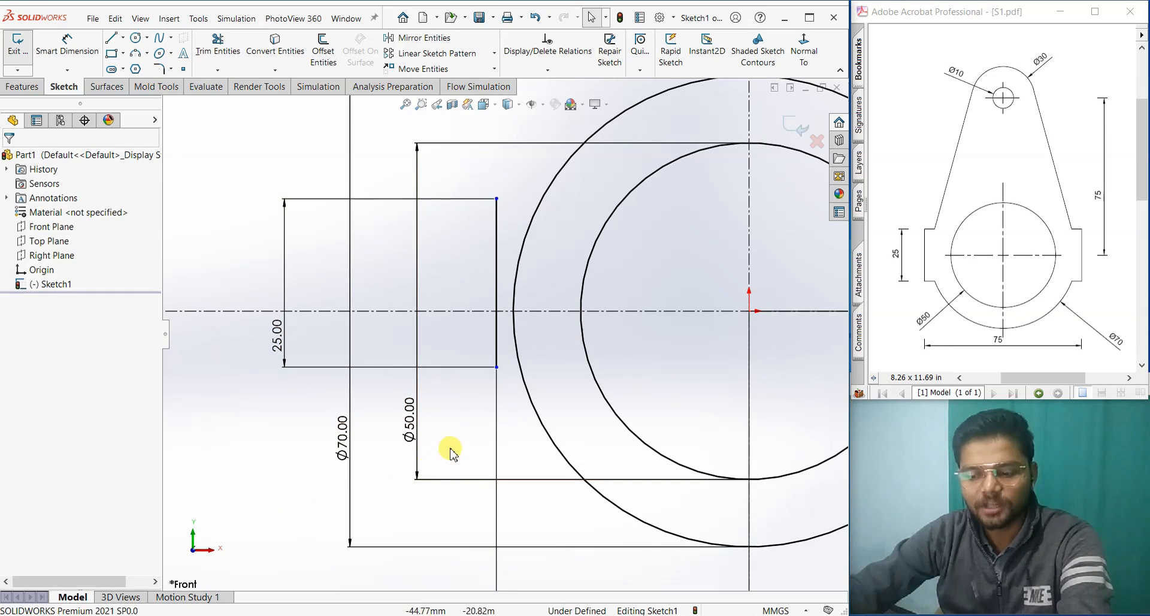
click(496, 368)
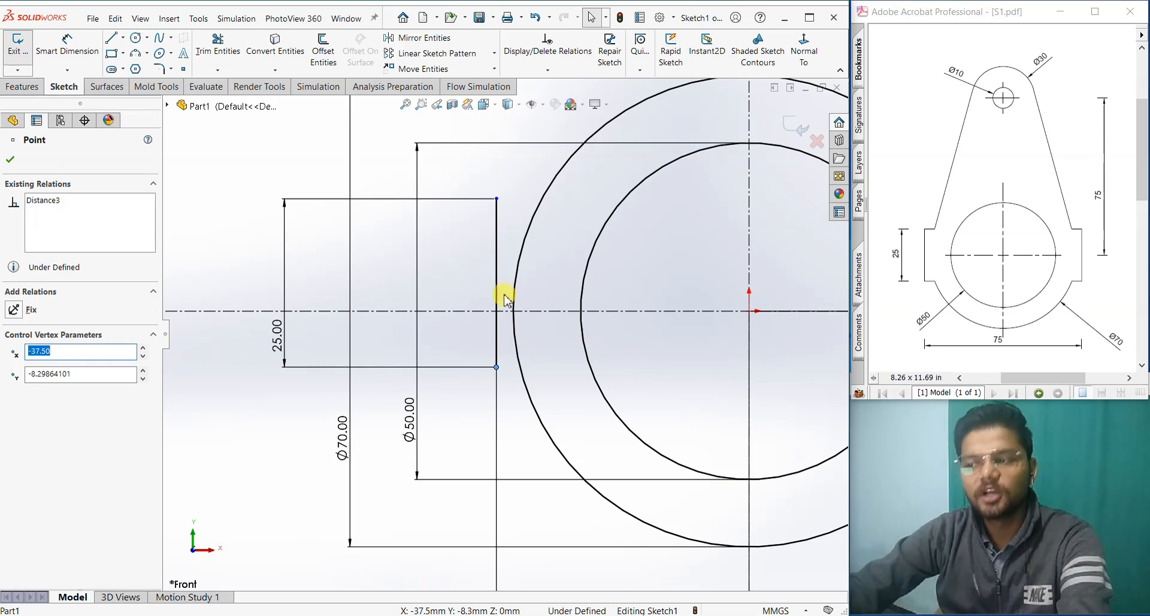
ctrl+click(496, 199)
ctrl+click(469, 311)
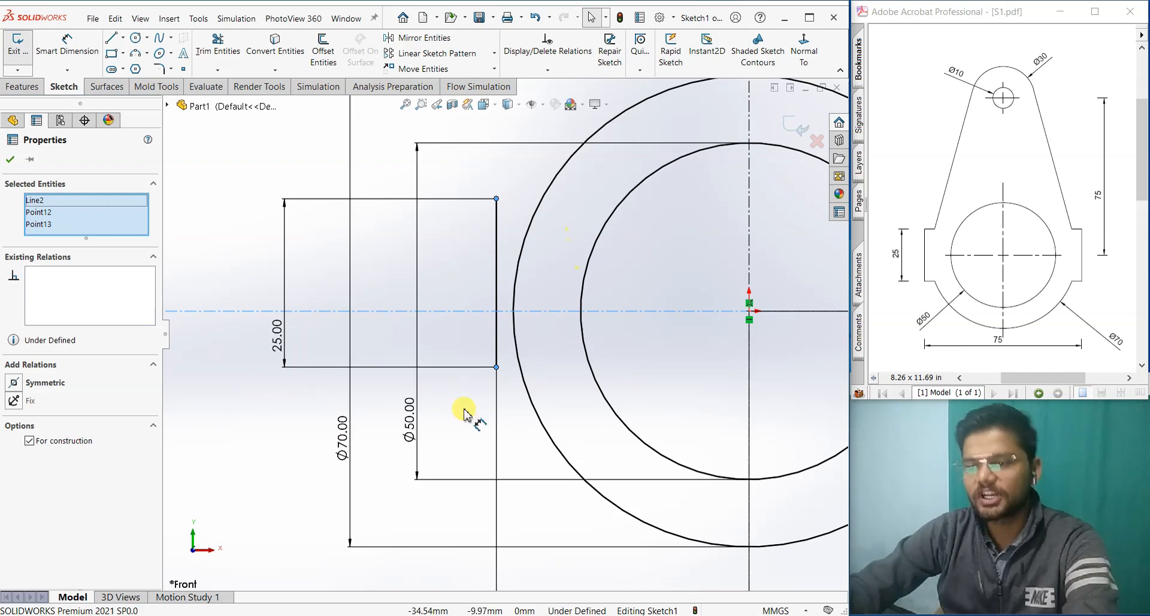
click(48, 384)
click(11, 159)
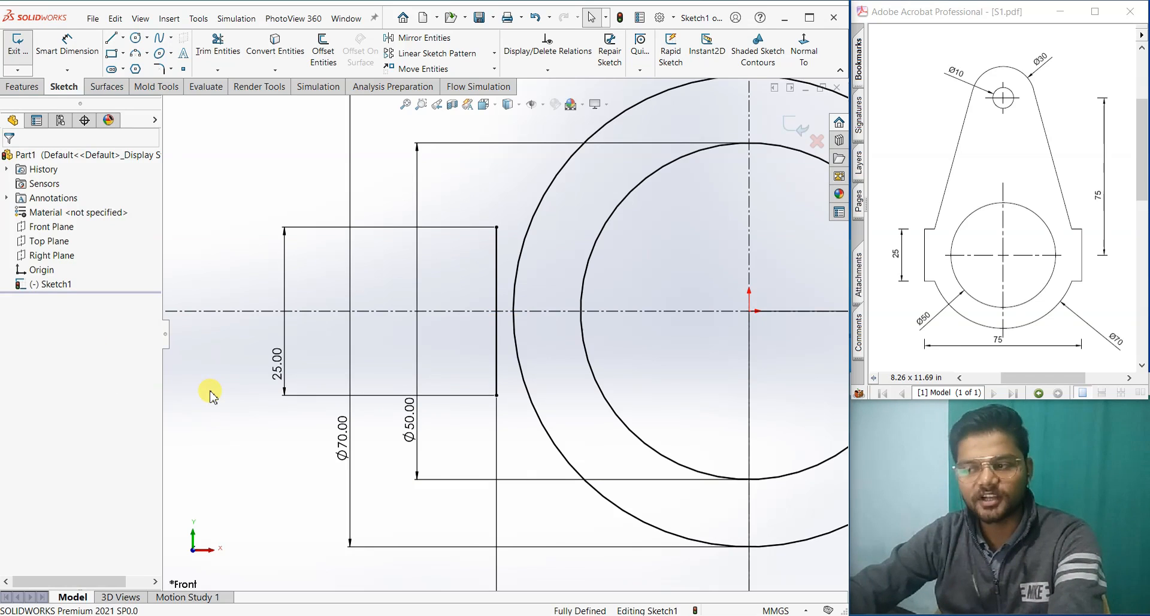
key(ctrl+z)
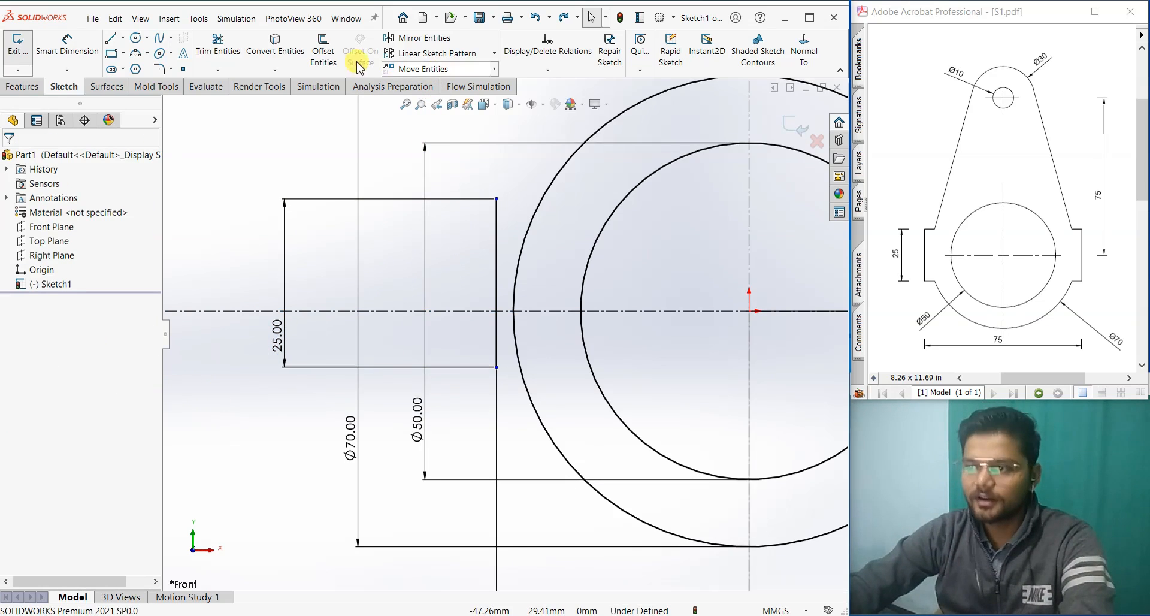
Make the vertical line's two endpoints symmetric about the horizontal centerline with the Add Relations command
click(547, 75)
click(546, 97)
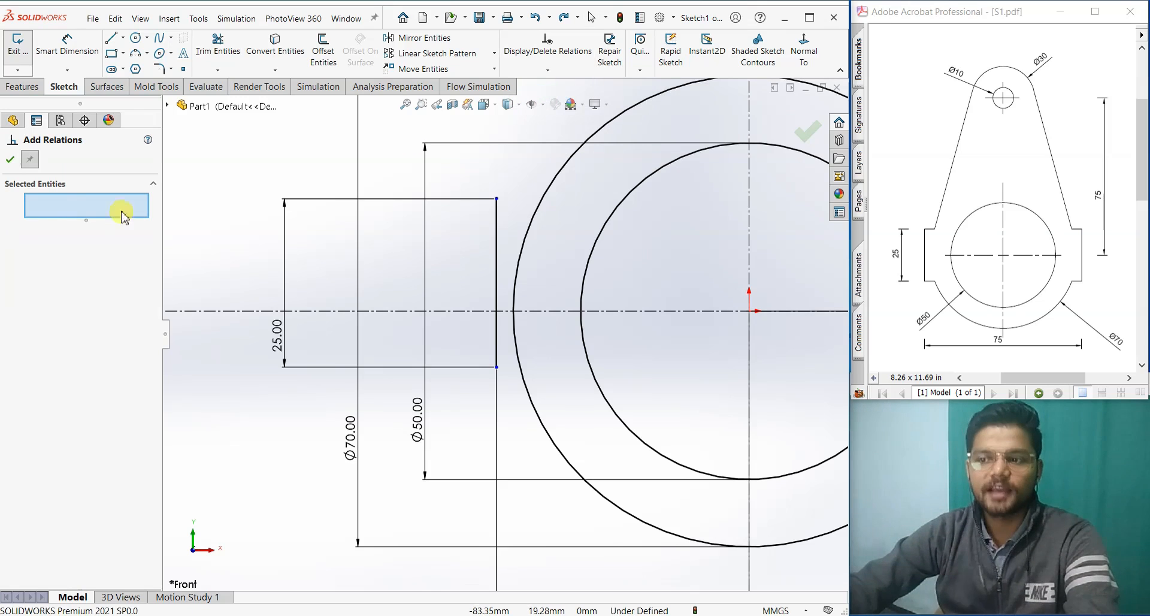
click(497, 367)
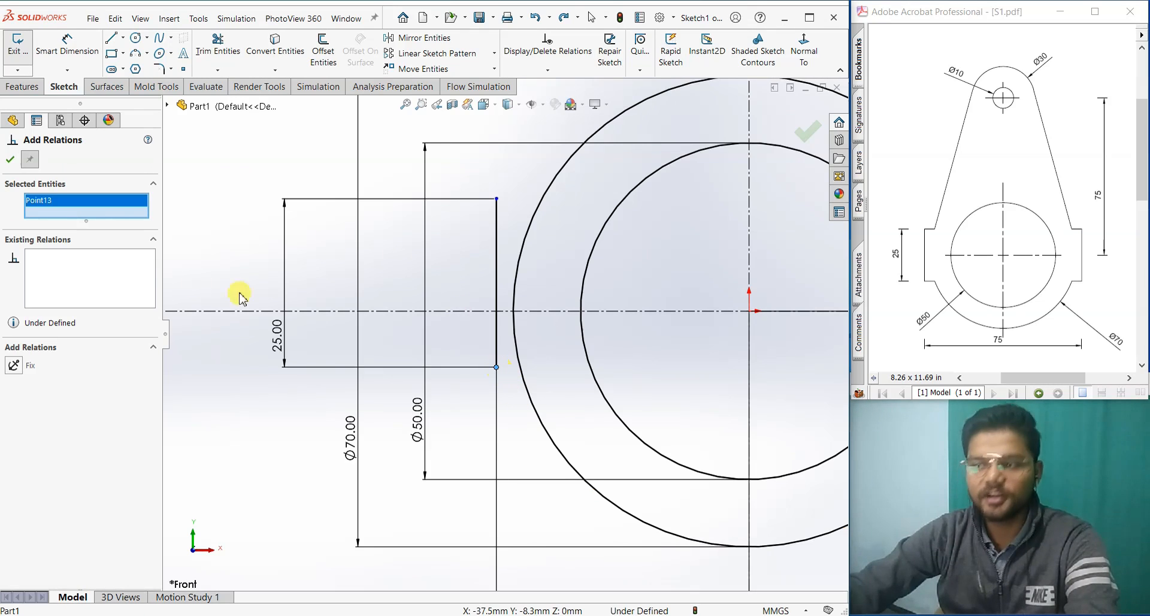
click(496, 199)
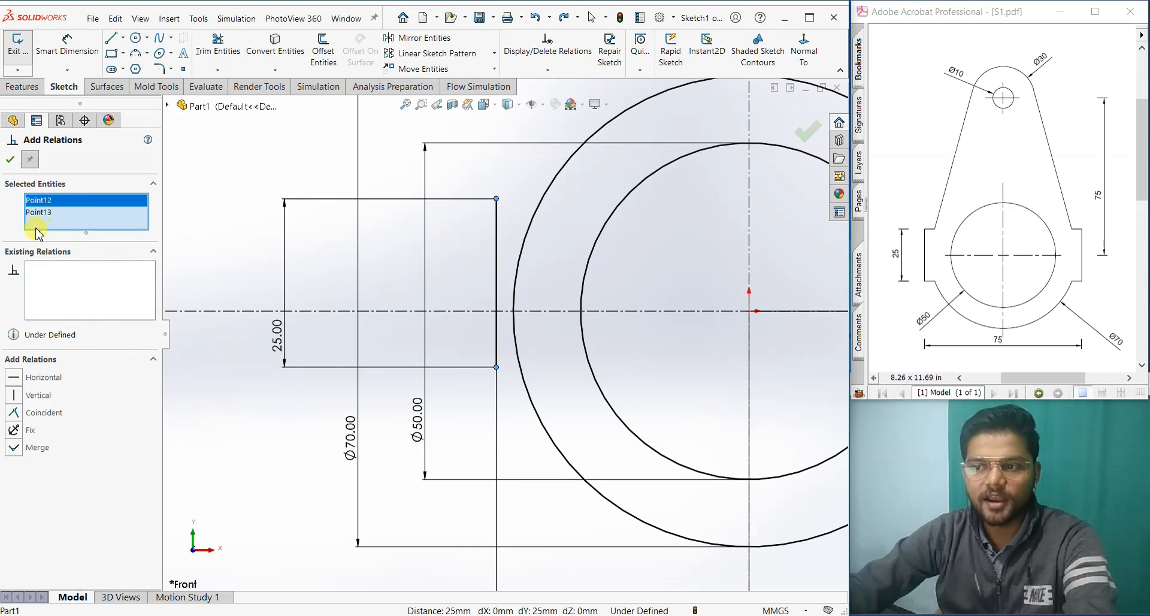
click(334, 311)
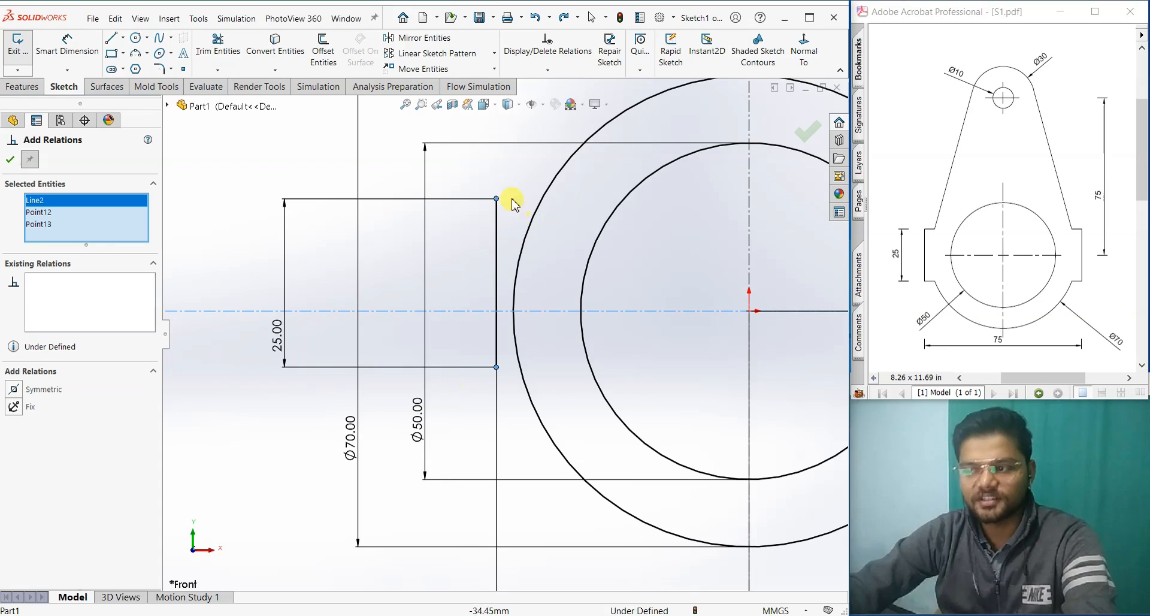
click(48, 391)
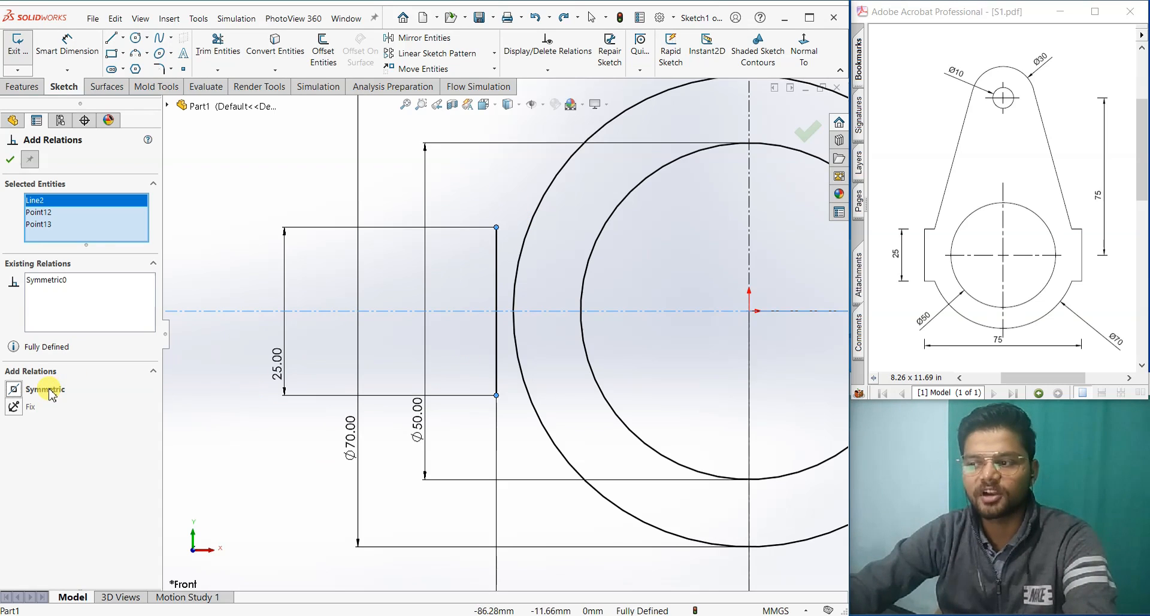
click(10, 159)
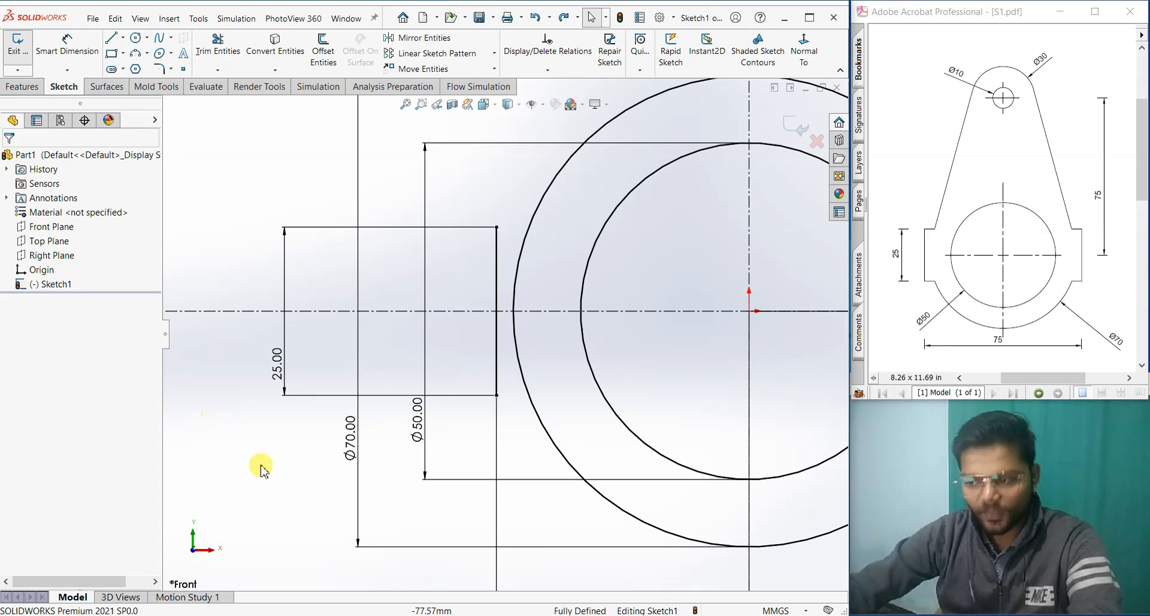
Draw a short horizontal line from the 25 mm vertical line's upper endpoint to the Ø70 circle
scroll(689, 488, up, 5)
scroll(671, 270, down, 2)
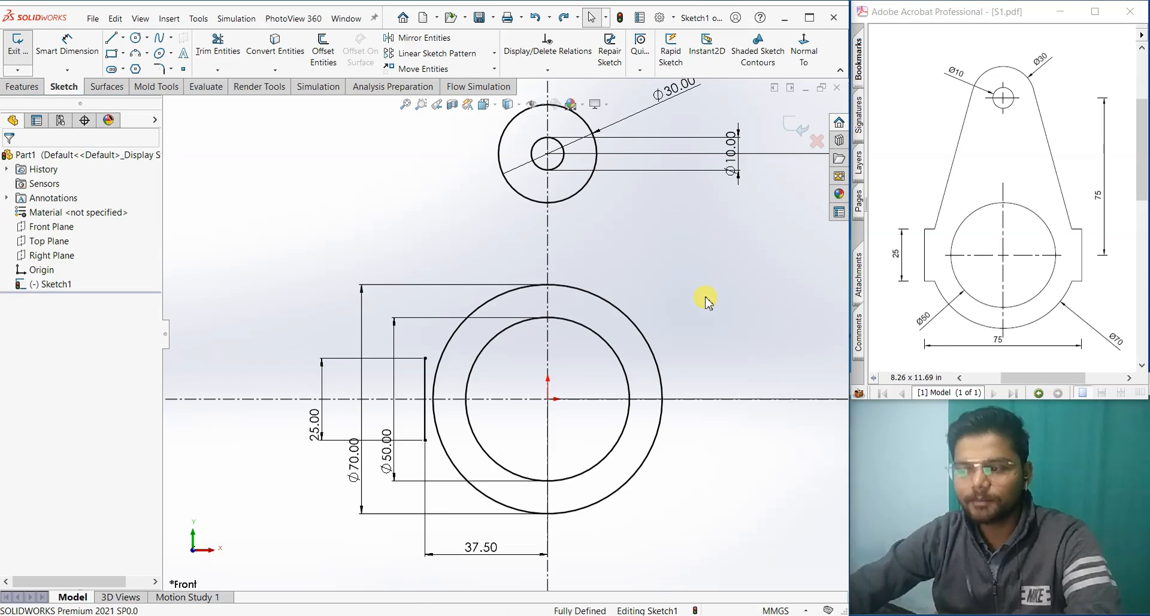
scroll(706, 301, up, 1)
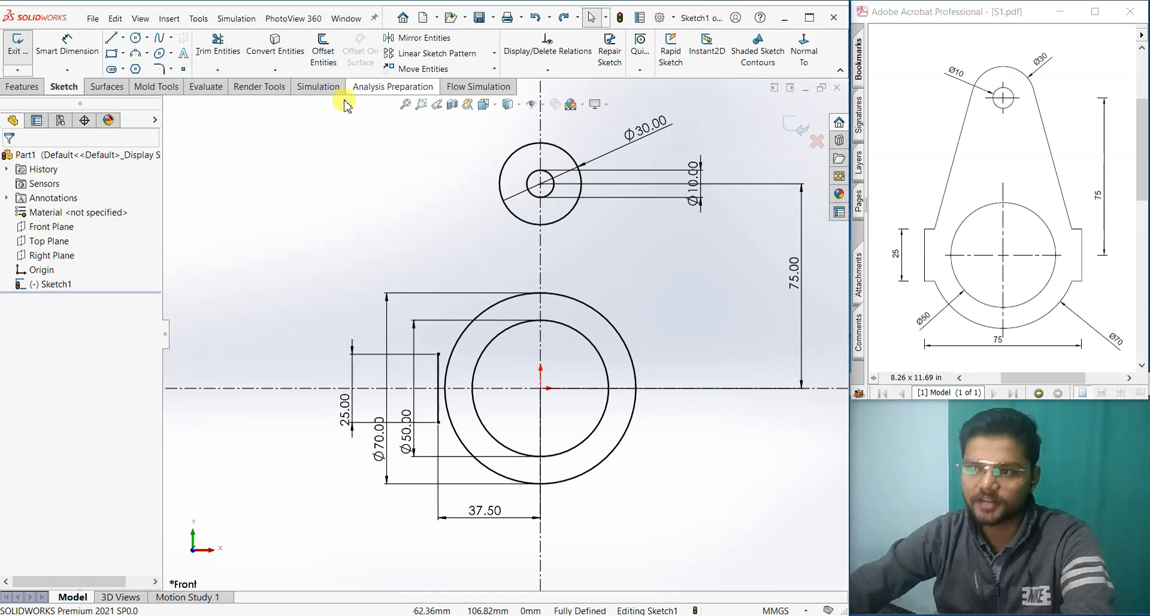
click(112, 38)
scroll(358, 334, down, 3)
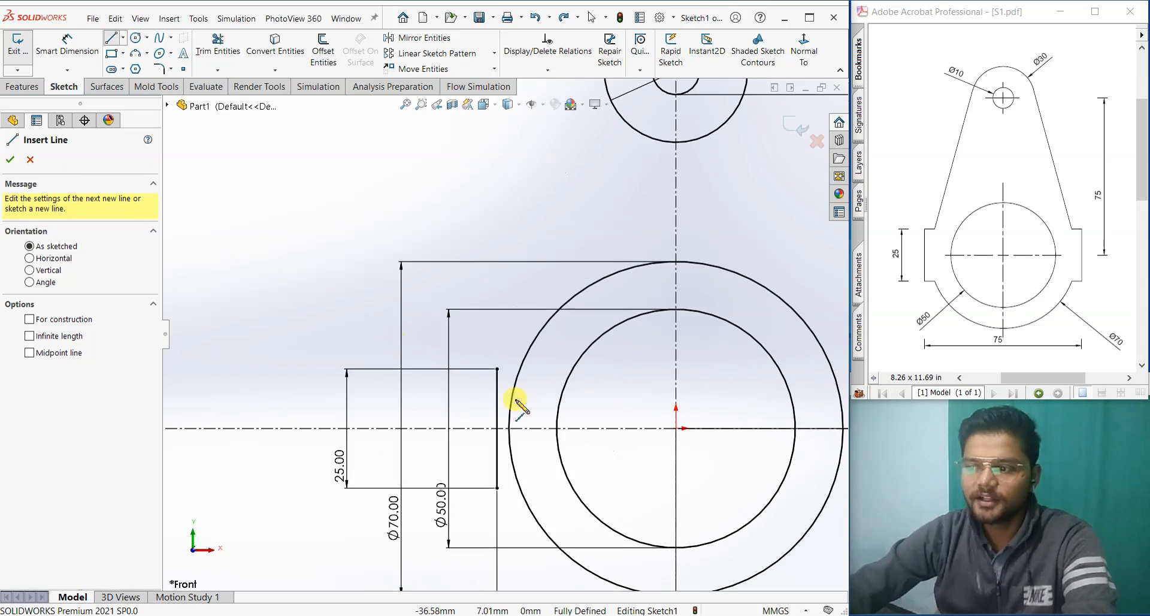
click(497, 369)
click(520, 369)
right_click(520, 371)
click(547, 380)
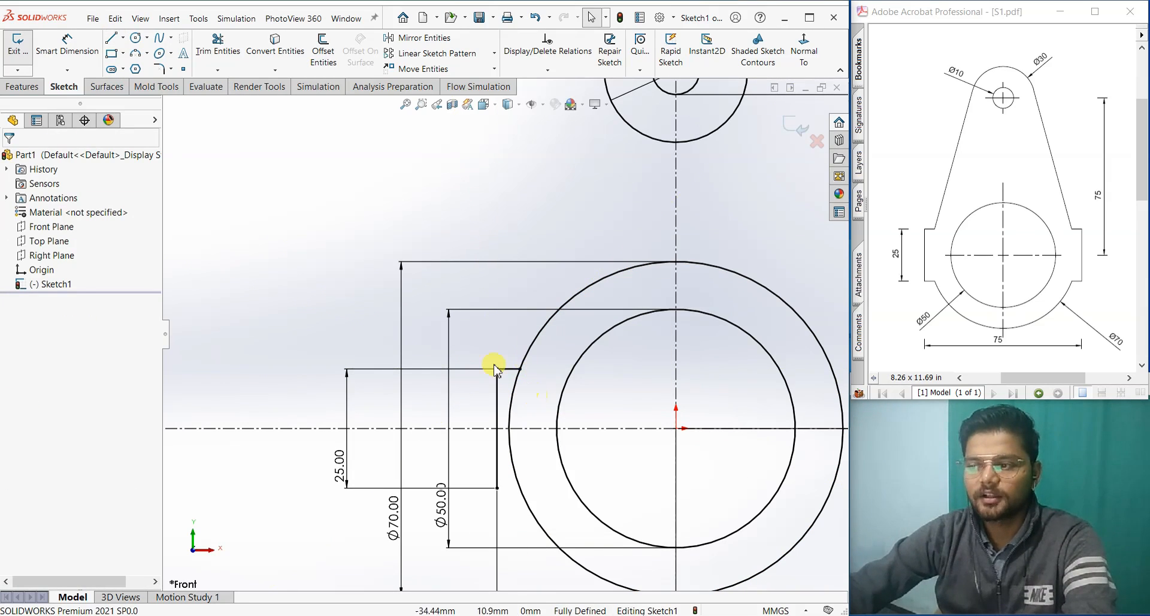
Mirror the short horizontal tab line about the horizontal centerline, keeping the original
click(416, 38)
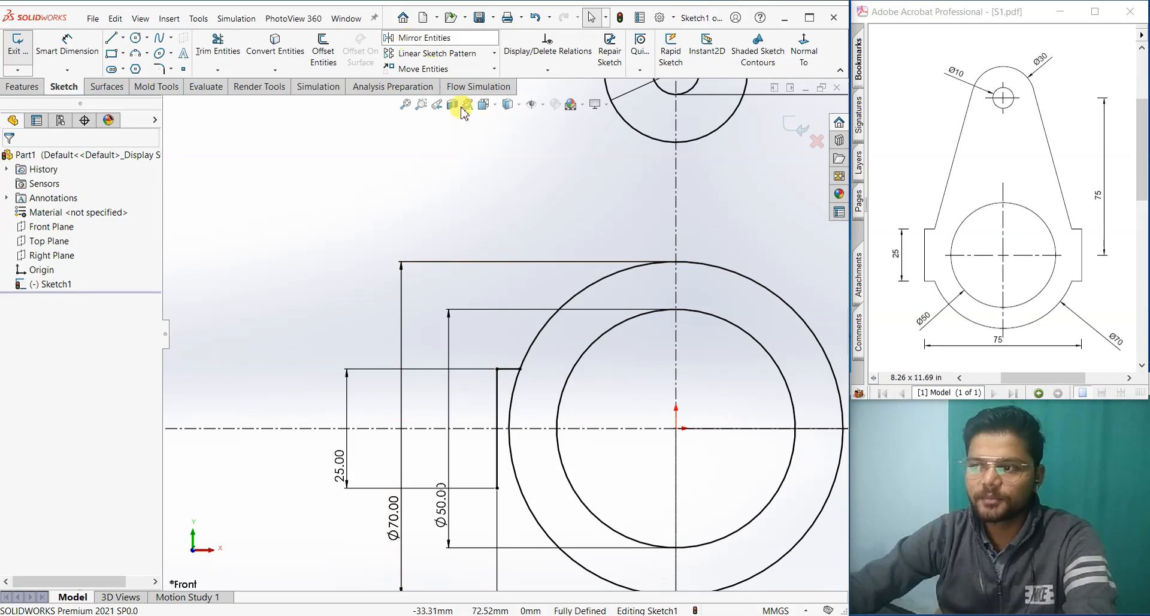
click(508, 370)
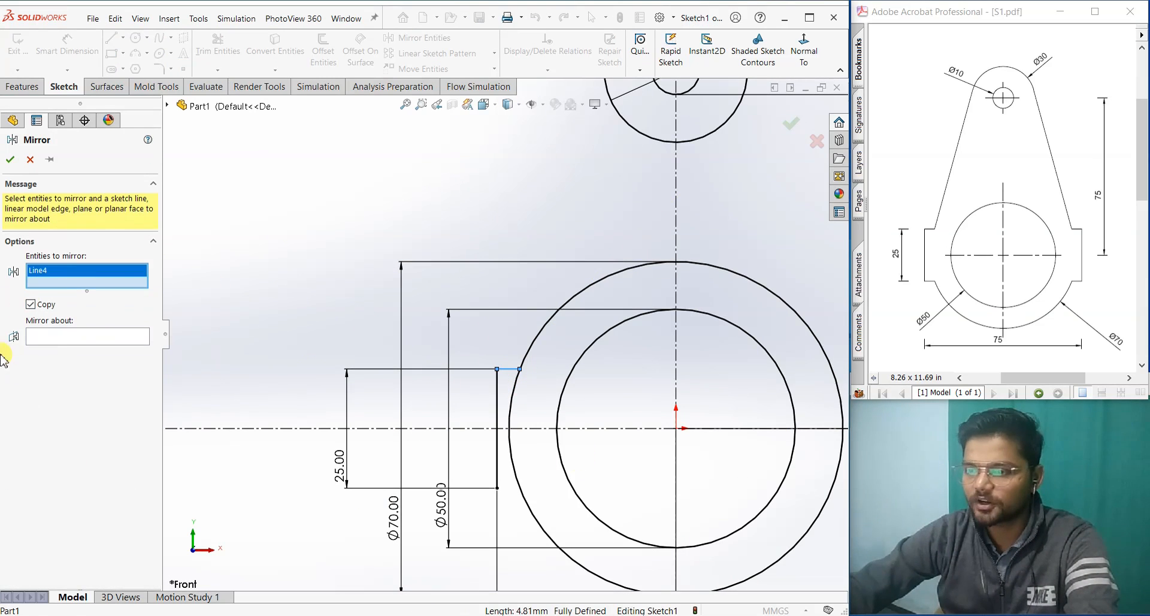
click(48, 337)
click(220, 428)
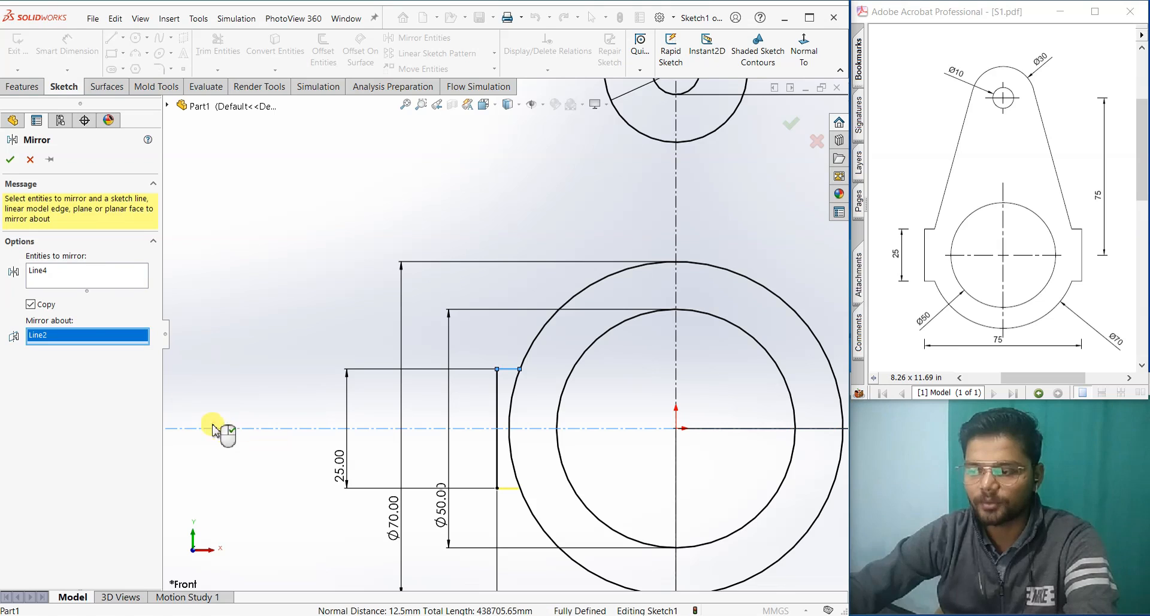
click(11, 159)
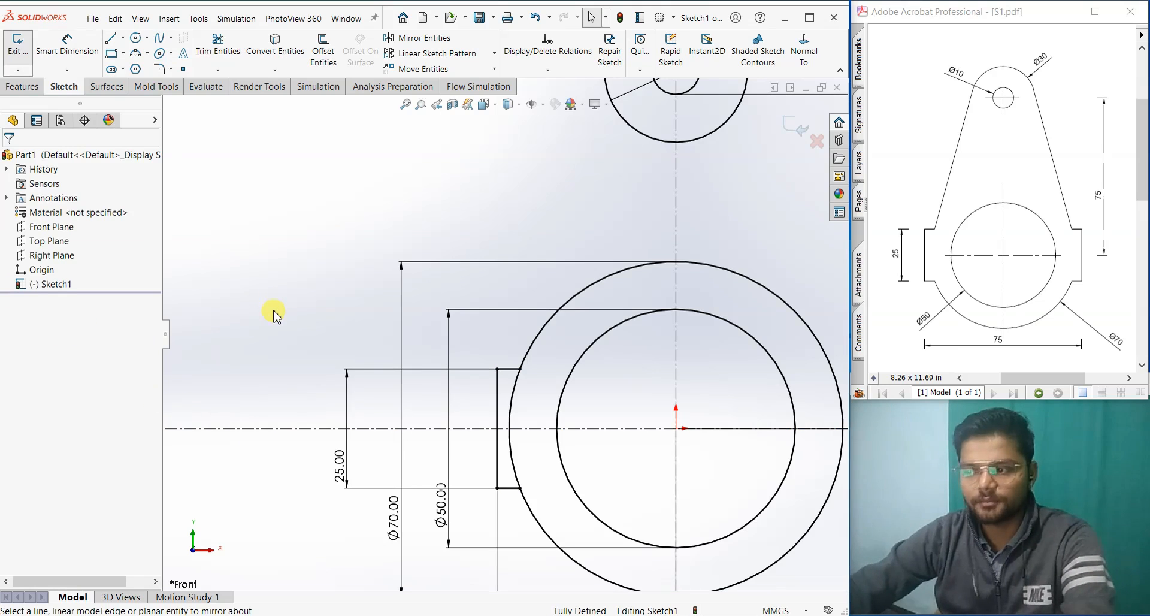
Draw a slanted line from where the upper tab line meets the Ø70 circle to the left quadrant of the Ø30 circle
scroll(511, 318, up, 3)
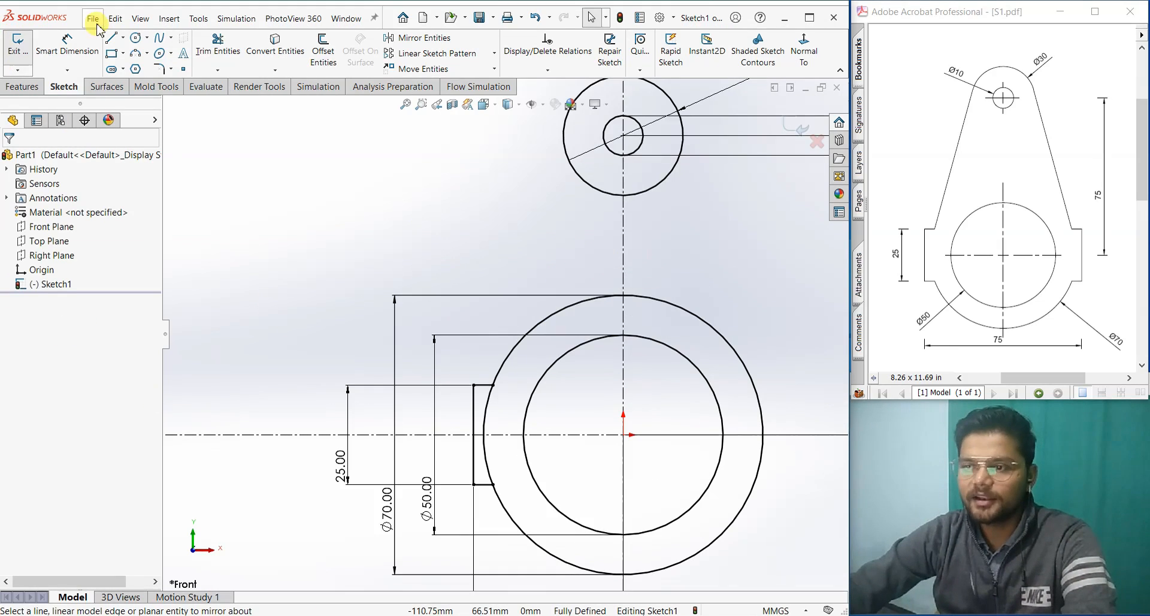
click(116, 41)
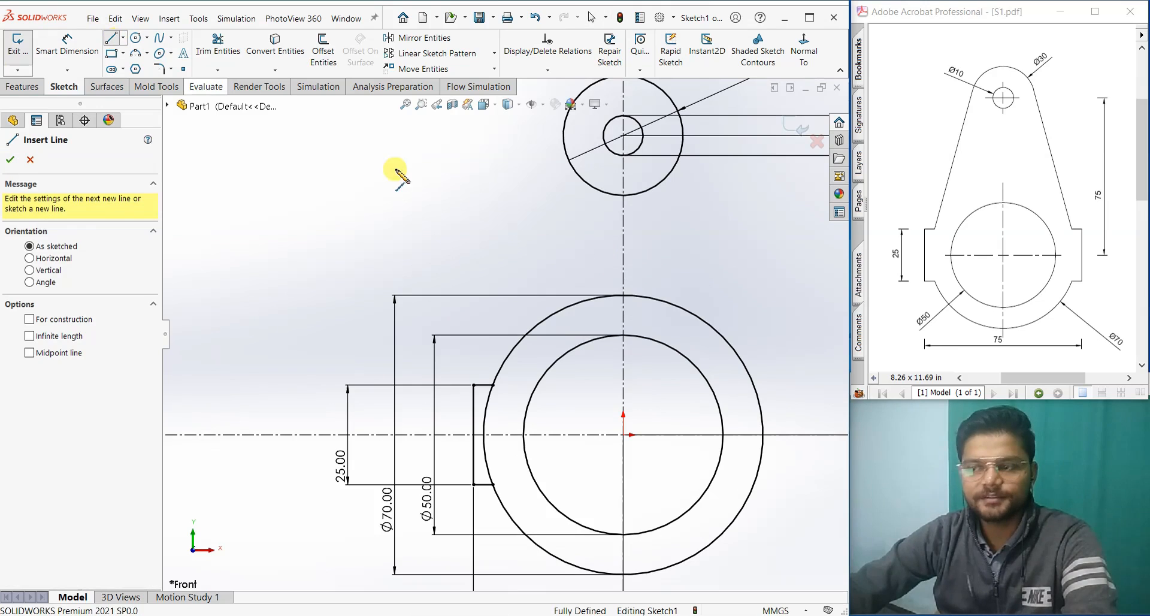
click(492, 386)
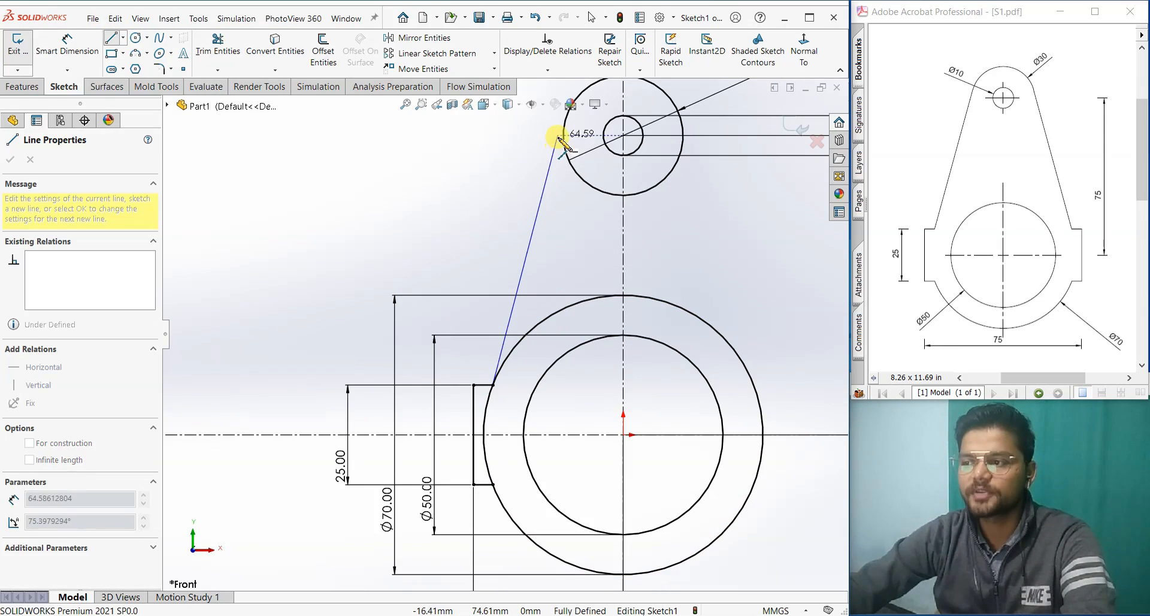
scroll(562, 170, up, 2)
scroll(539, 216, down, 2)
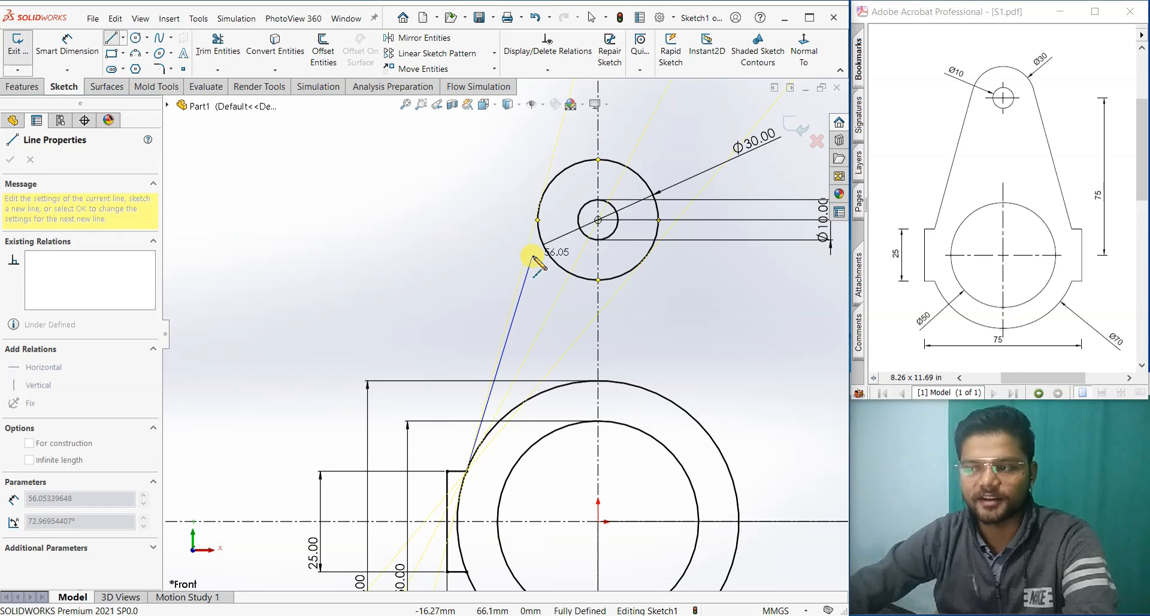
click(536, 223)
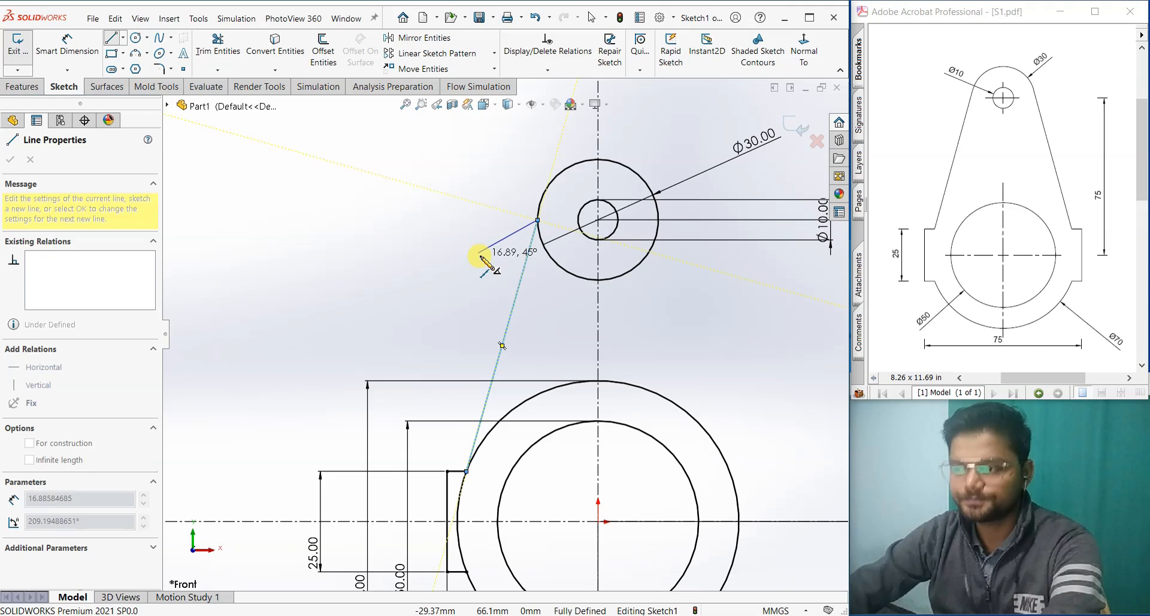
key(Escape)
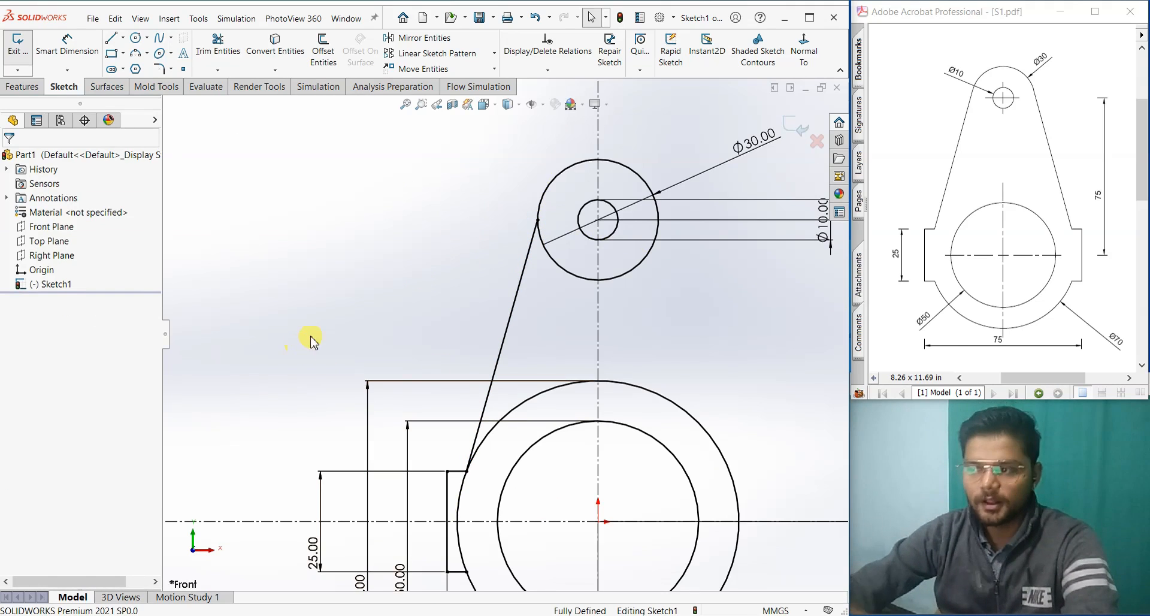
Add a Tangent relation between the slanted line and the Ø30 circle
scroll(543, 227, up, 2)
scroll(530, 276, down, 6)
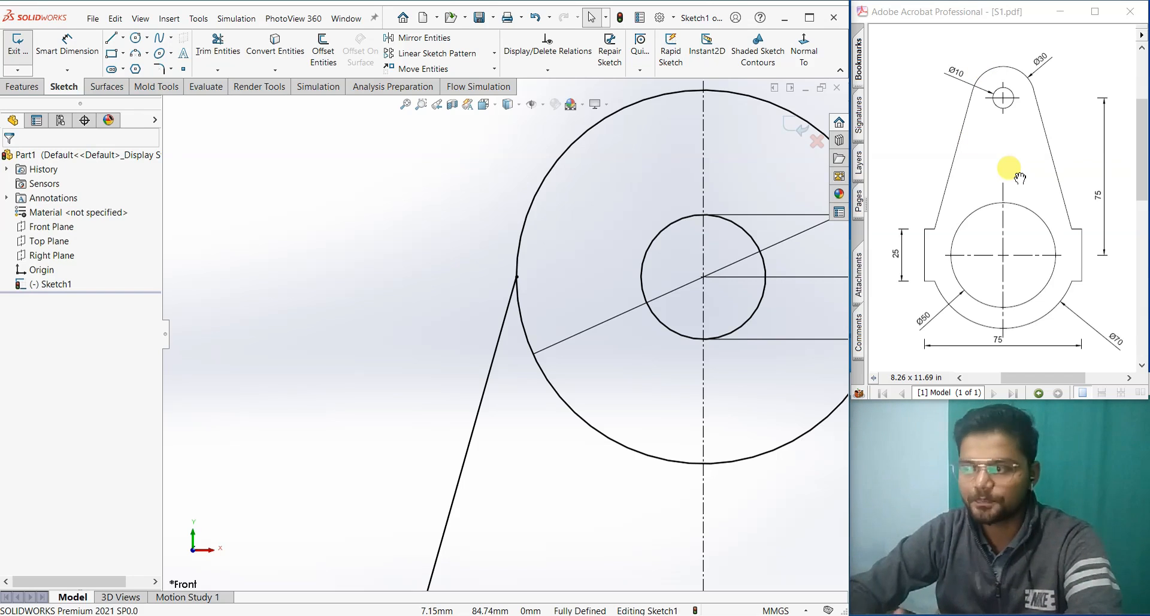
scroll(709, 524, up, 3)
scroll(542, 418, up, 3)
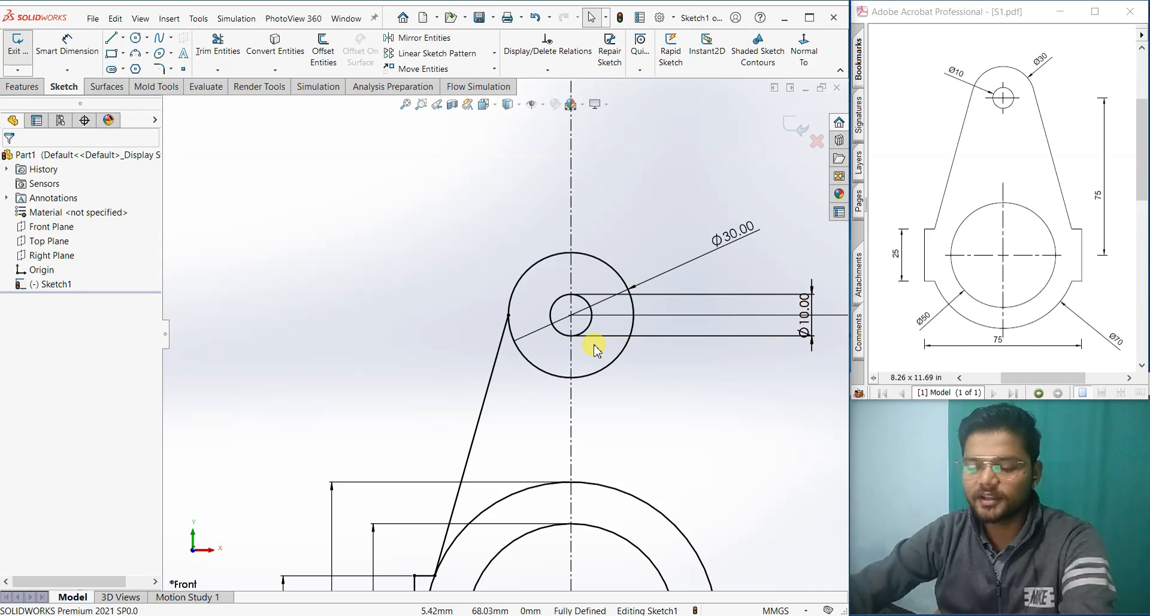
click(495, 371)
ctrl+click(508, 301)
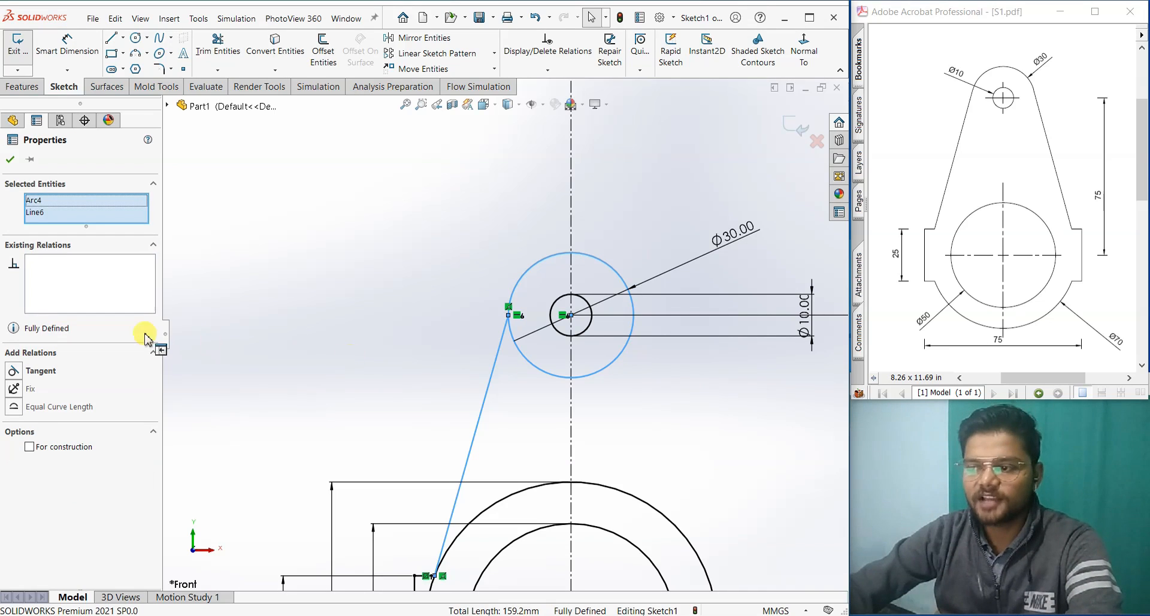
click(43, 372)
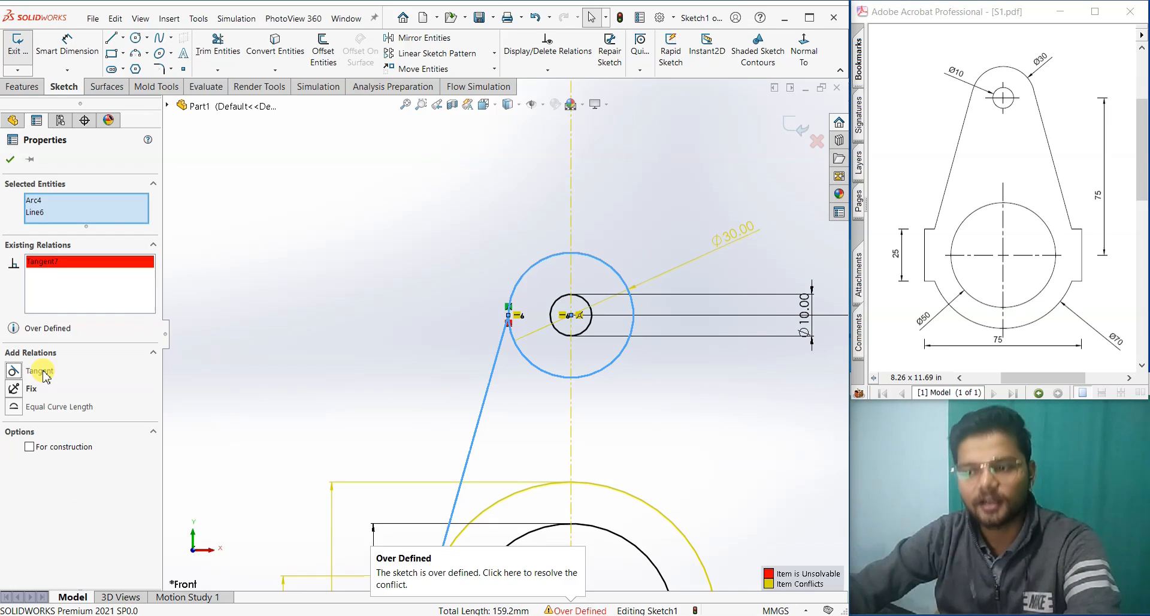
click(10, 159)
click(316, 320)
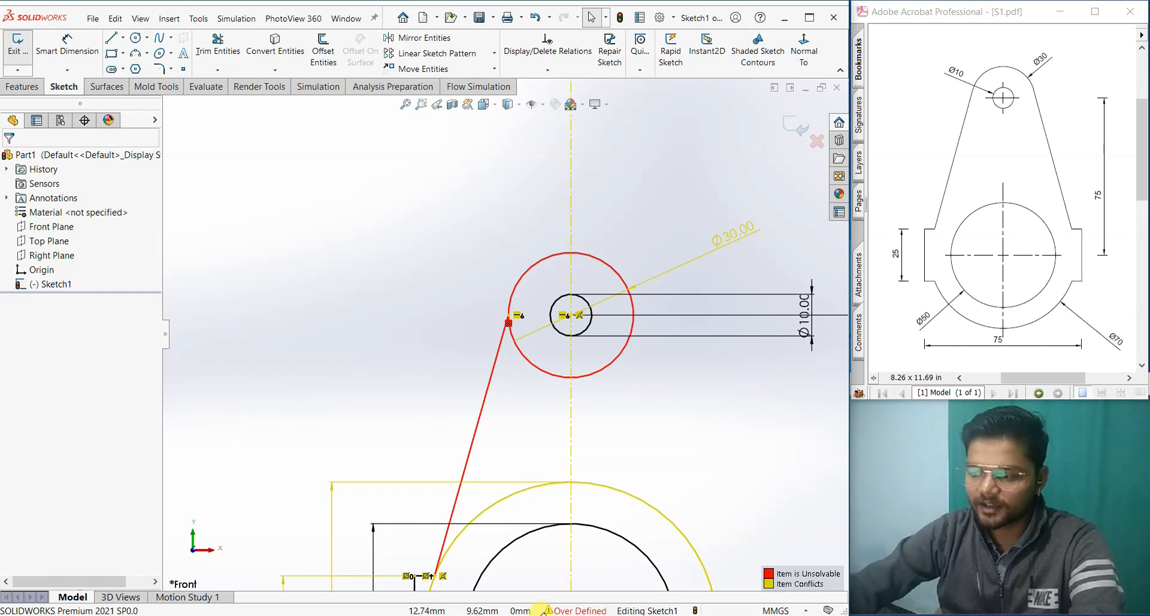
Diagnose the over-defined sketch with SketchXpert and accept the solution that deletes the Horizontal6 relation
click(566, 610)
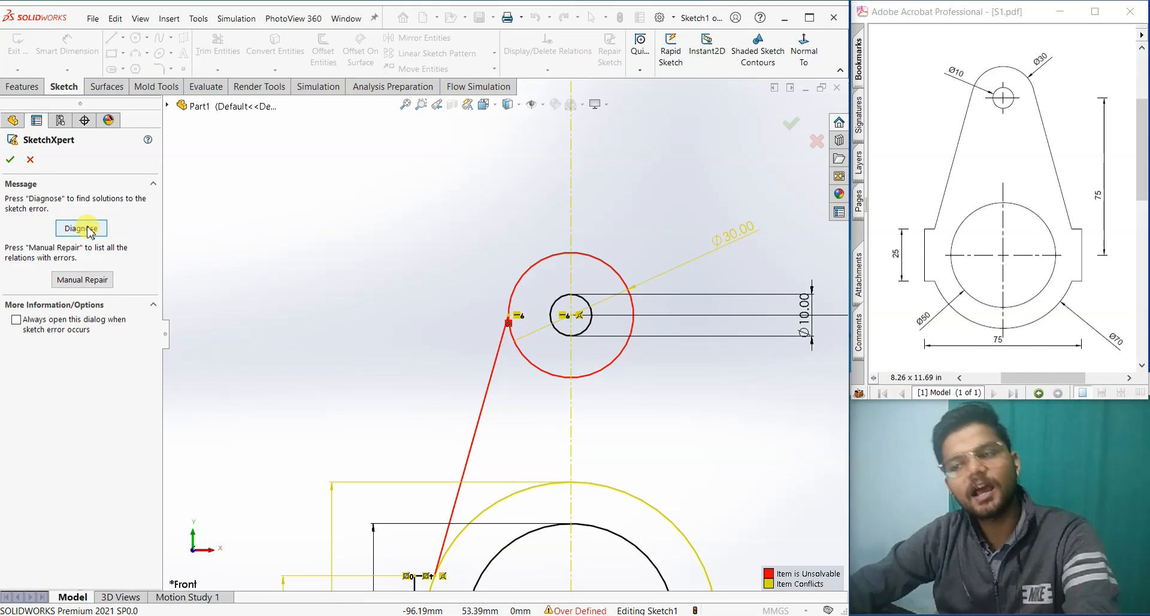
click(84, 228)
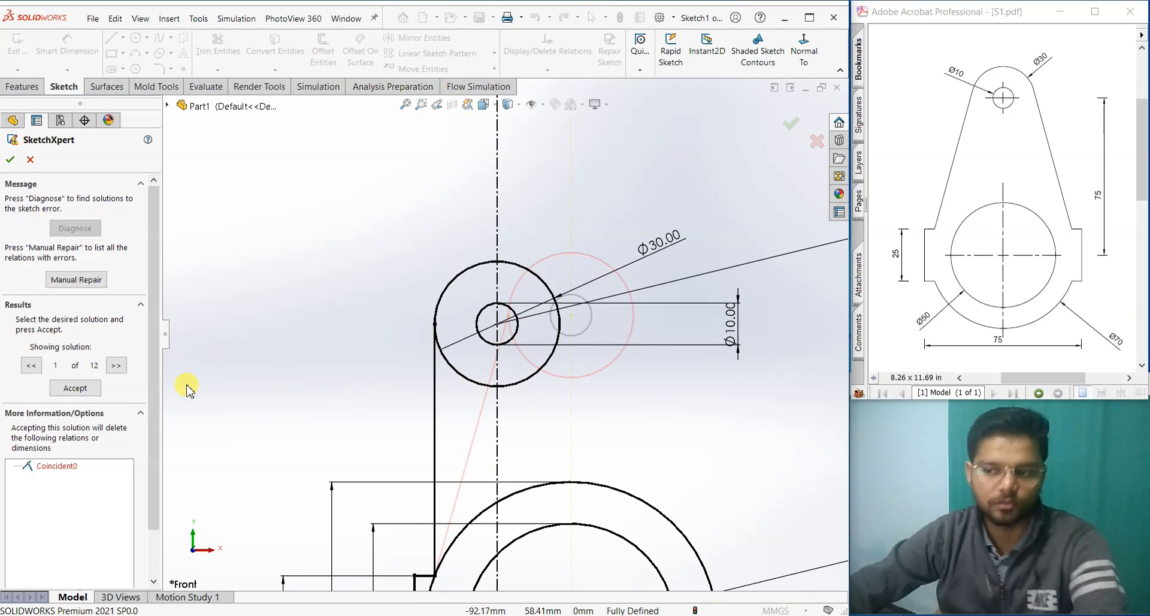
click(118, 366)
click(117, 366)
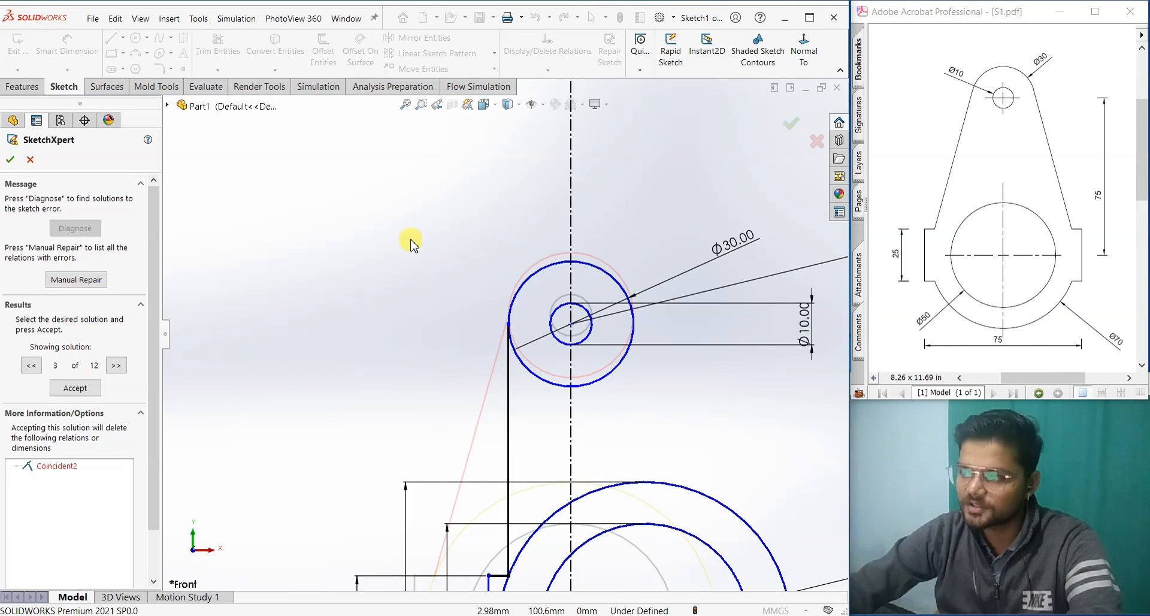
click(118, 367)
click(116, 366)
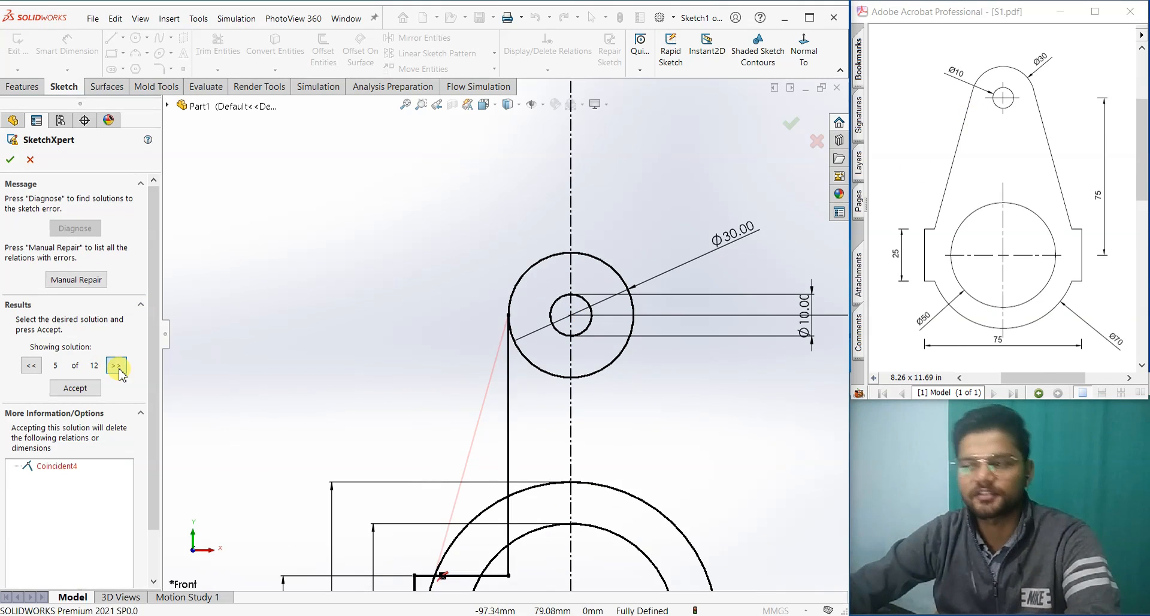
click(117, 365)
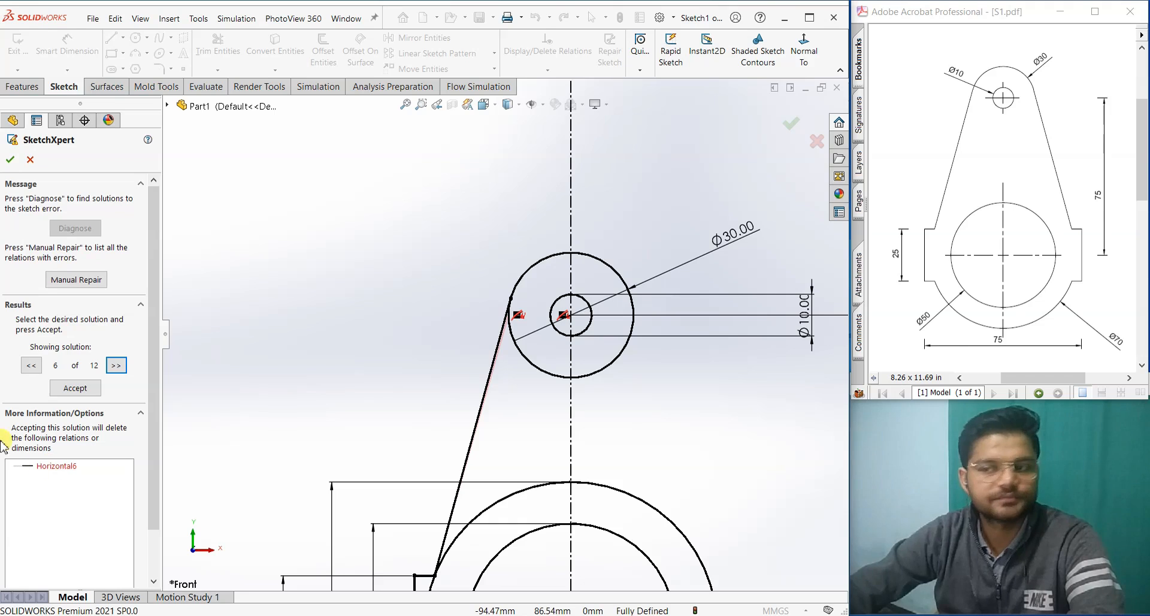
click(81, 389)
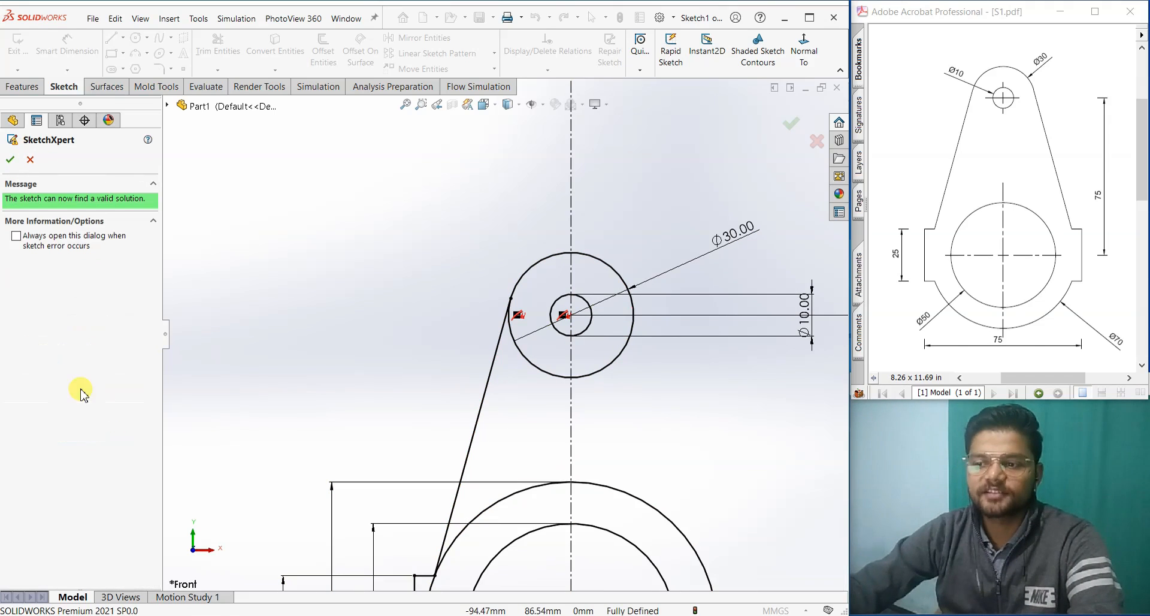
click(10, 159)
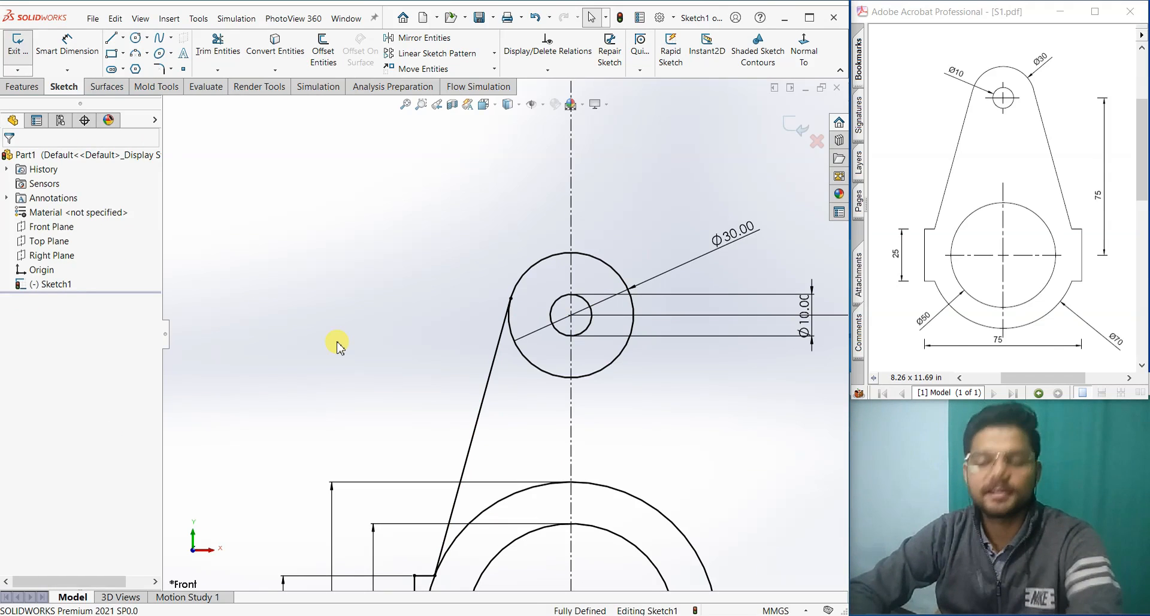
Undo the SketchXpert repair and delete the horizontal relation at the slanted line's upper endpoint
key(ctrl+z)
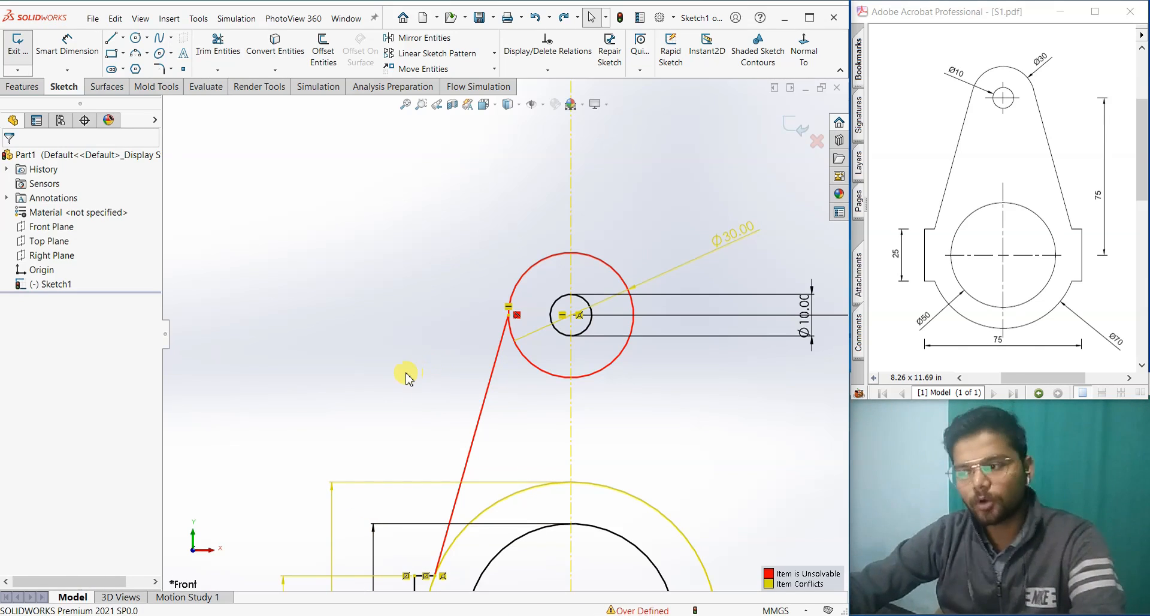
scroll(533, 335, down, 5)
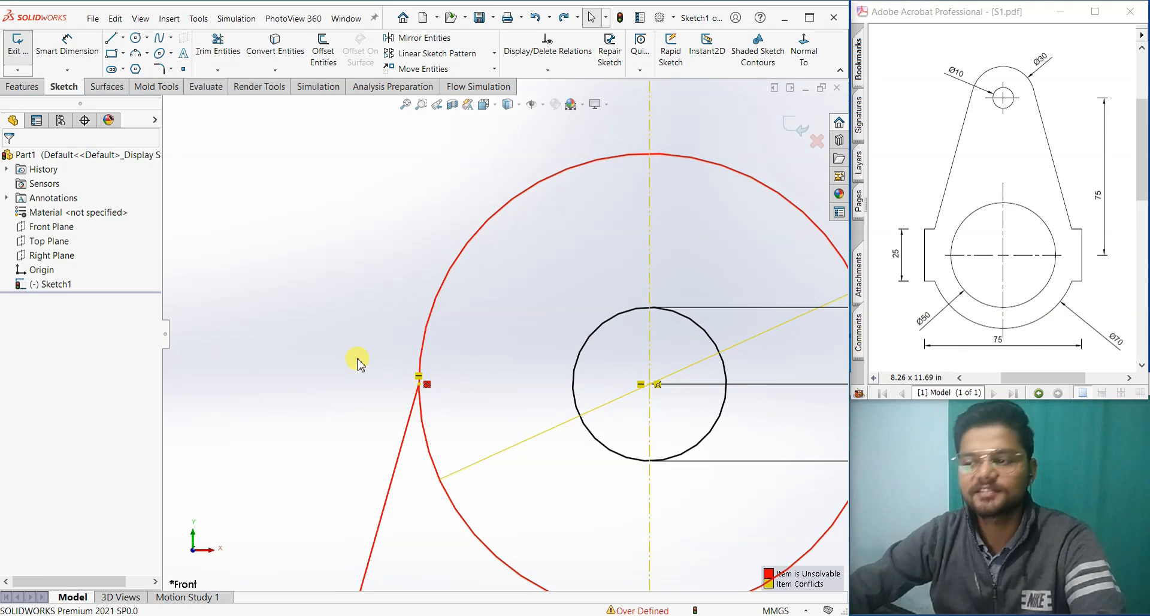
click(418, 377)
key(Delete)
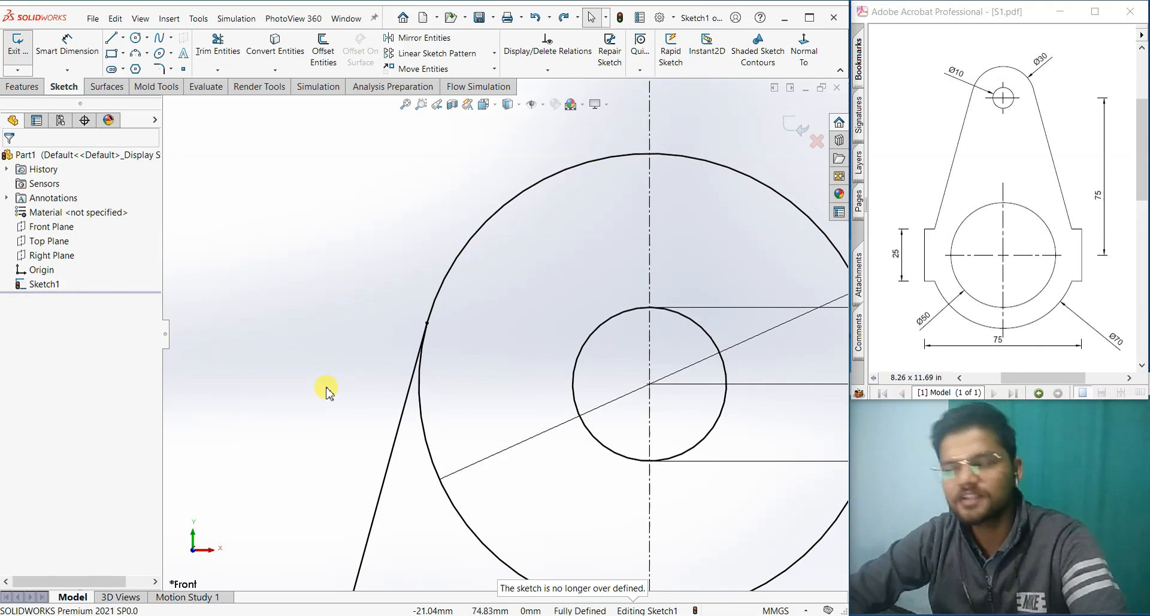
scroll(359, 432, up, 5)
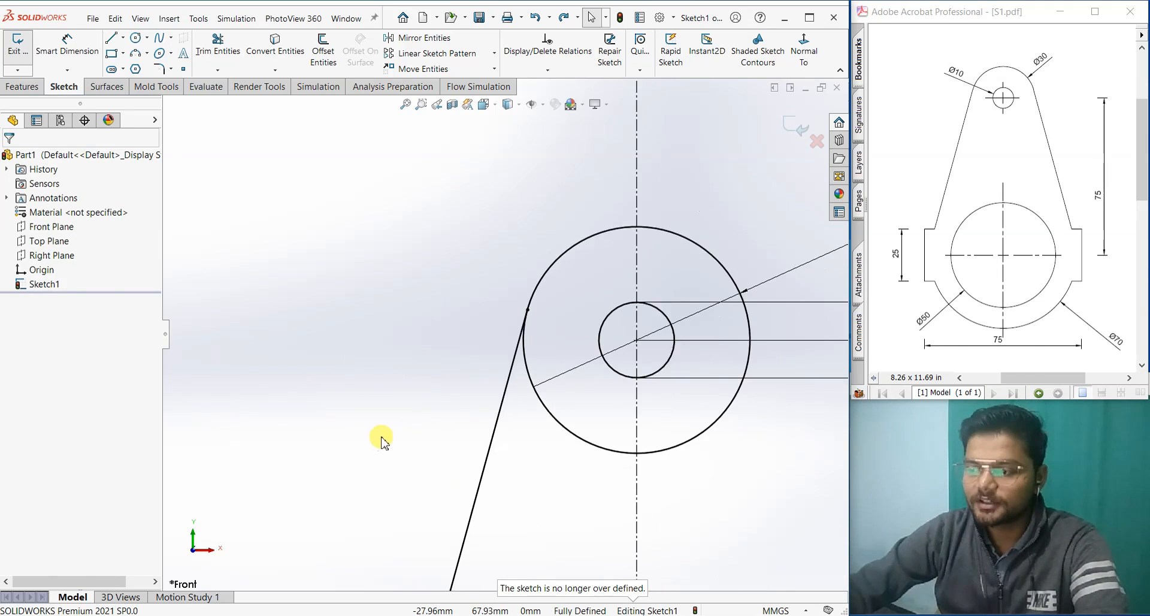
Delete the slanted line and redraw it from the upper tab line's inner end to the Ø30 circle, snapping to tangency
click(479, 462)
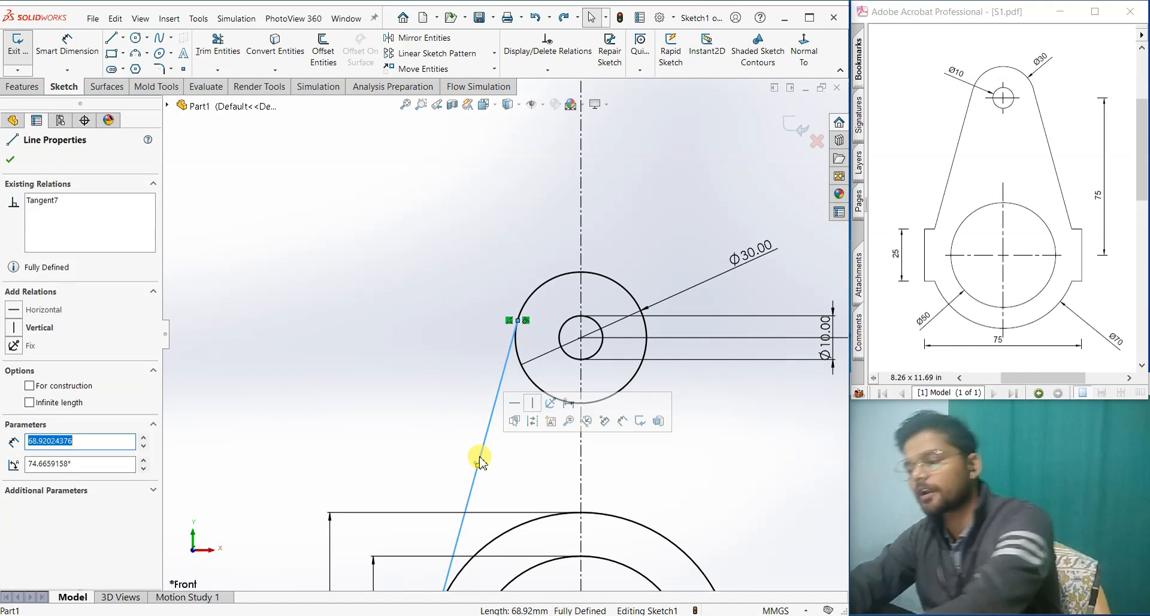
key(Delete)
click(111, 37)
scroll(419, 333, up, 3)
click(471, 467)
scroll(485, 360, down, 5)
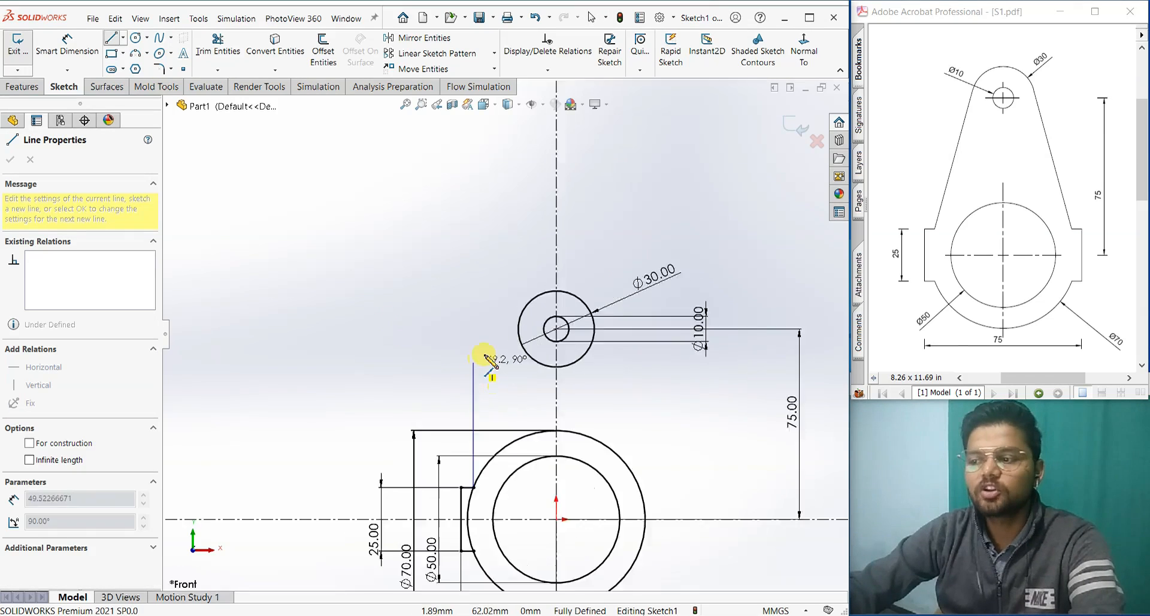
scroll(503, 338, down, 2)
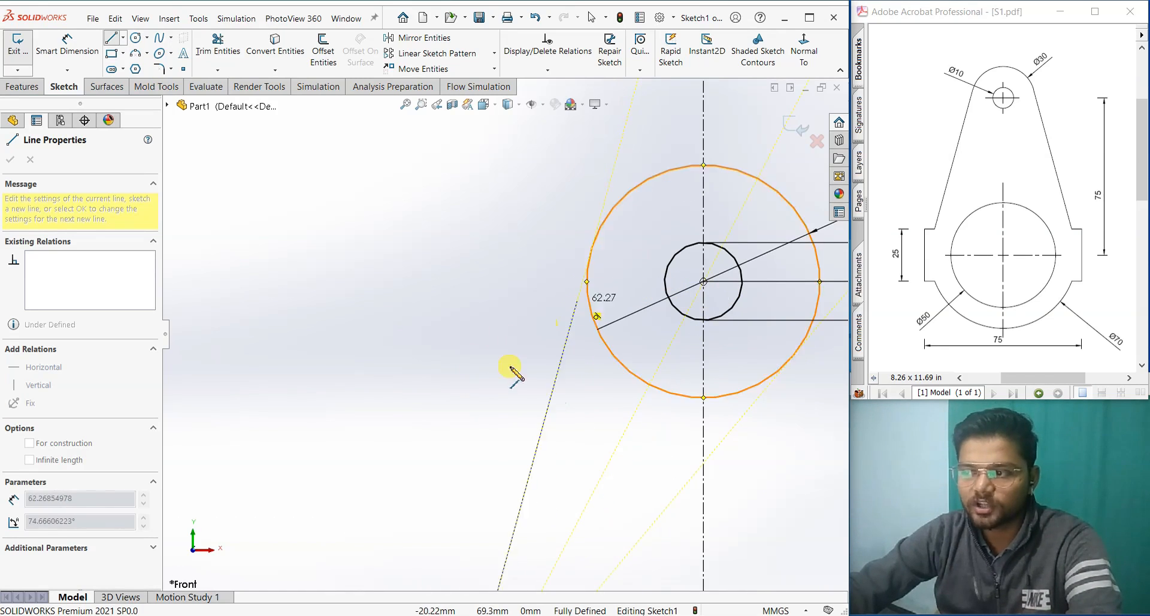
click(592, 252)
right_click(592, 253)
click(605, 259)
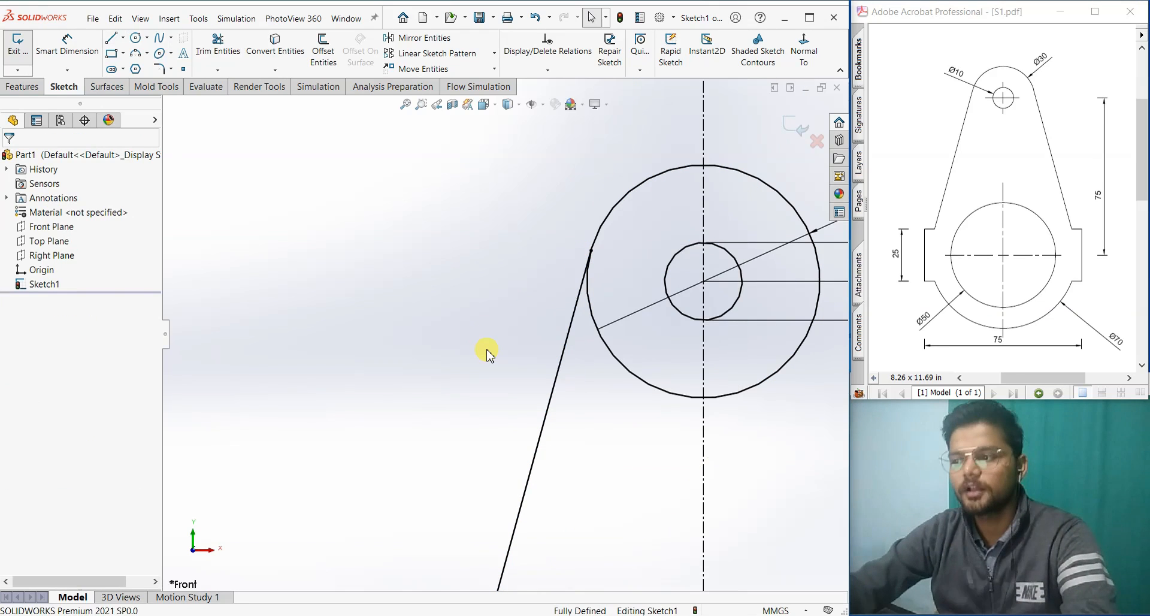
Check the existing relations between the redrawn slanted line and the Ø30 circle
scroll(500, 320, up, 3)
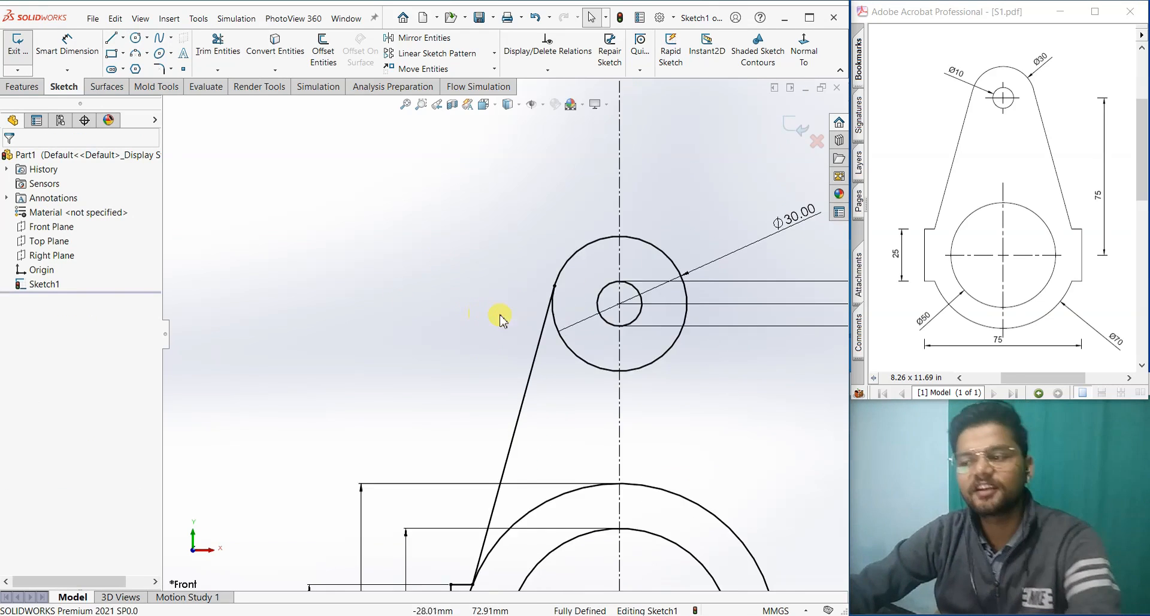
scroll(501, 320, down, 3)
click(551, 356)
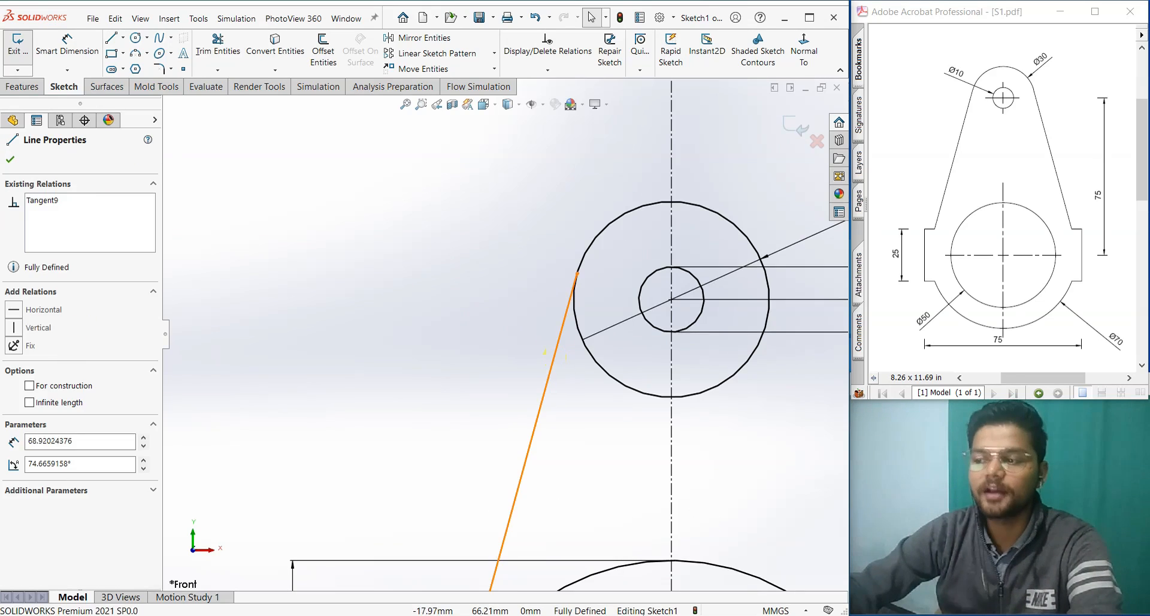
ctrl+click(576, 331)
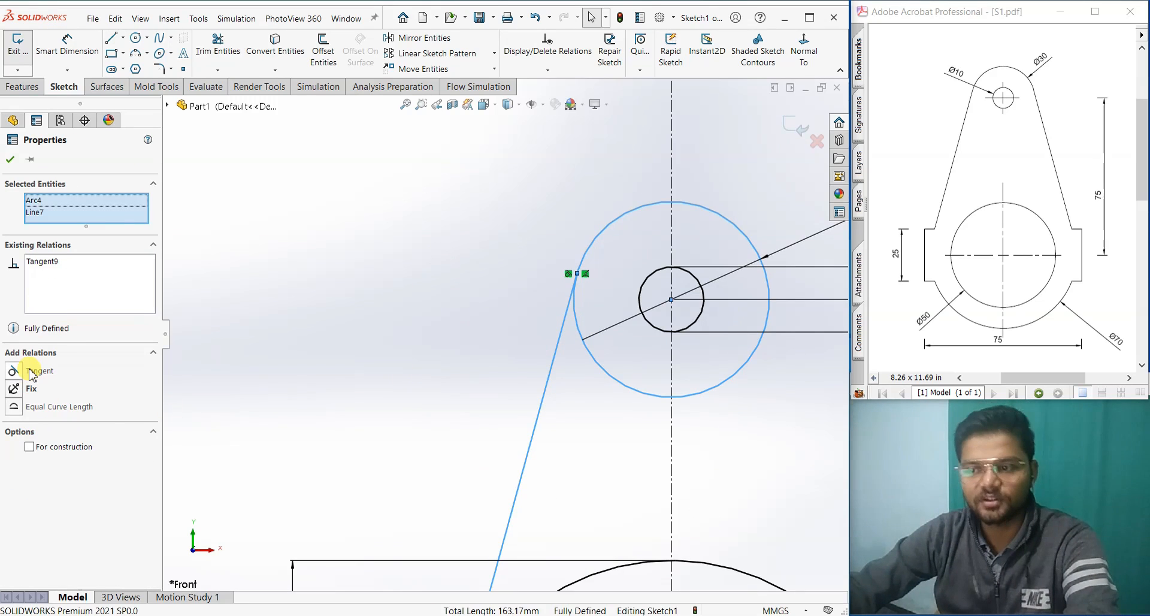
click(10, 159)
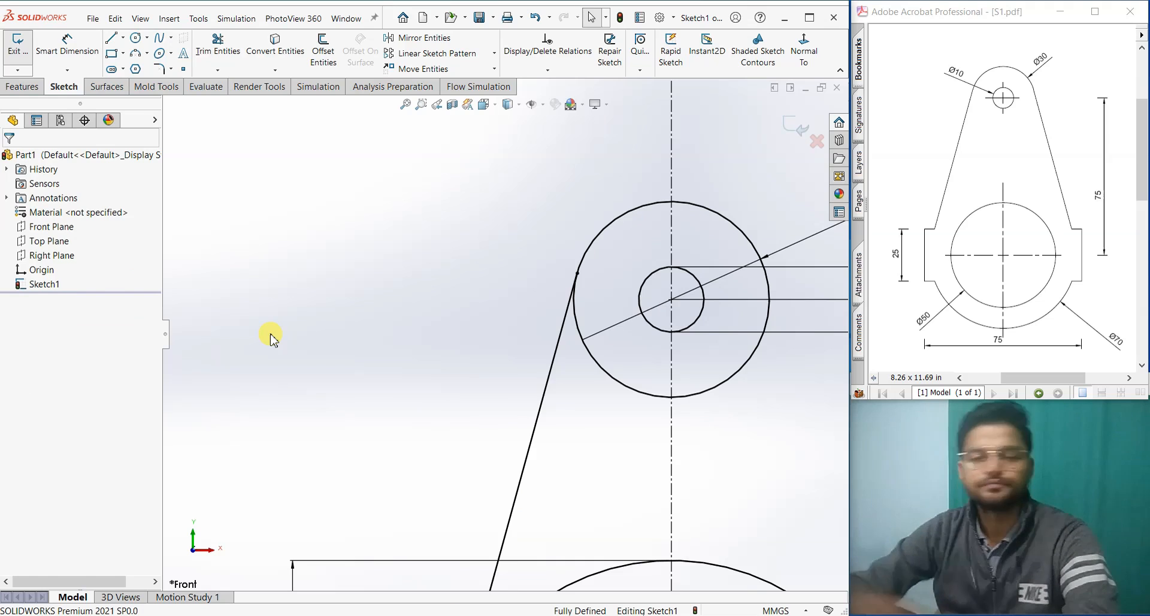
Mirror the slanted line and the three tab lines about the vertical centerline, keeping the originals
scroll(398, 413, up, 3)
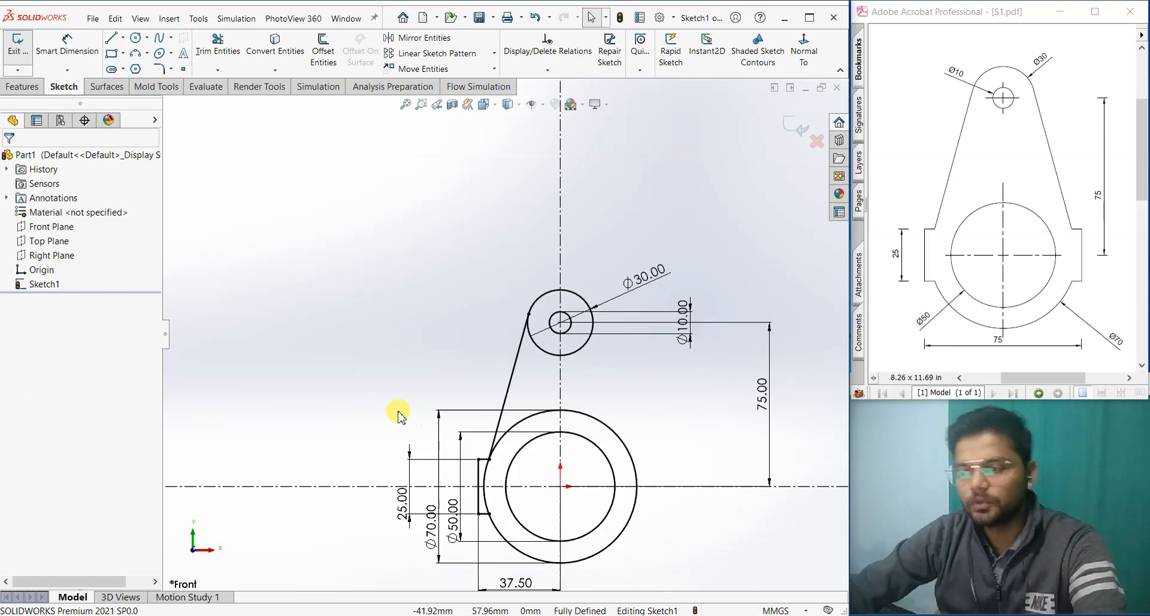
scroll(629, 454, up, 2)
scroll(590, 468, down, 5)
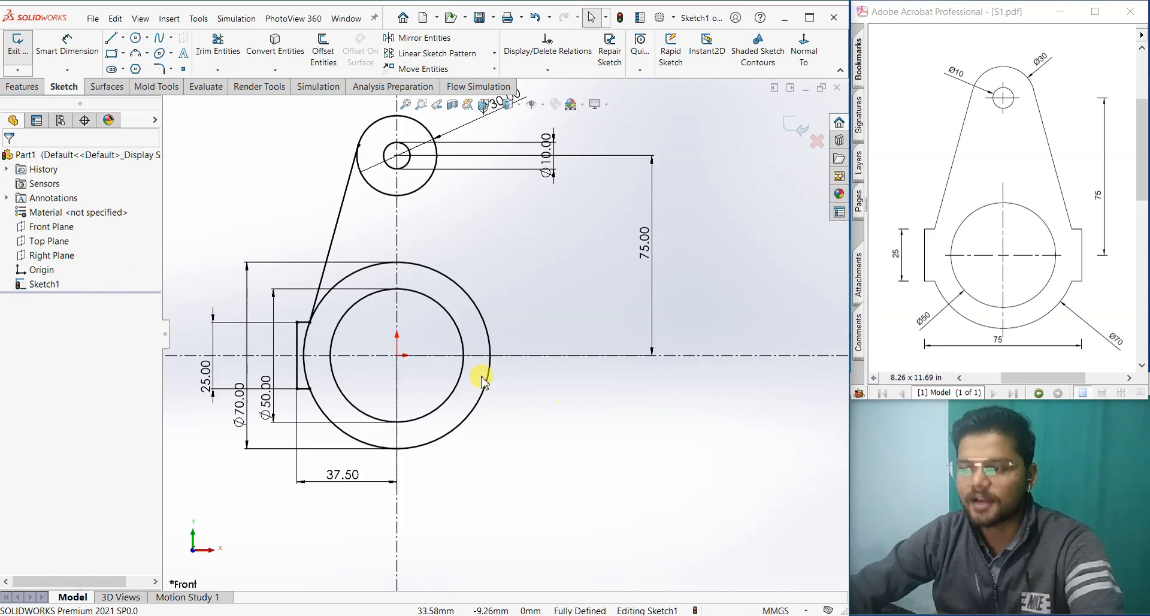
scroll(467, 353, up, 2)
click(419, 39)
scroll(425, 207, down, 2)
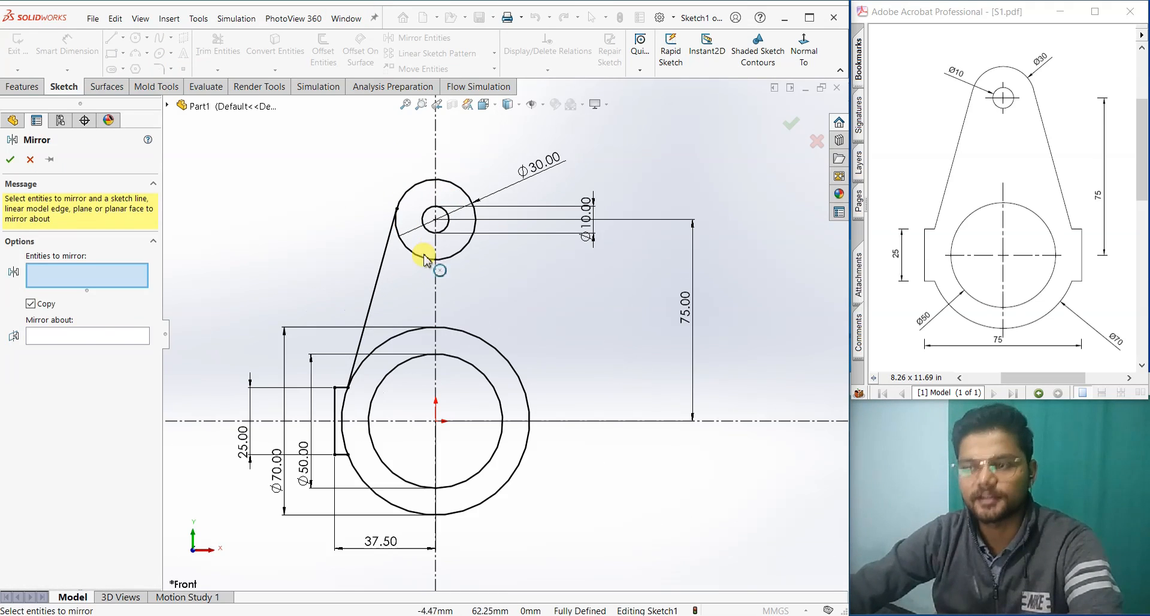
click(382, 262)
scroll(348, 326, down, 5)
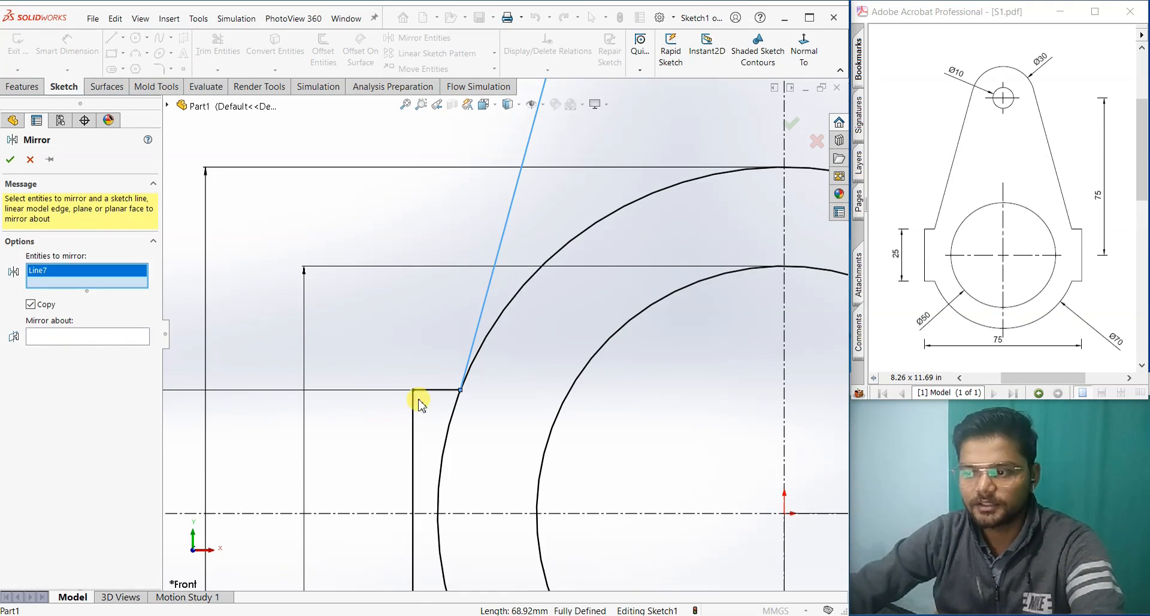
click(430, 391)
click(413, 432)
scroll(422, 434, up, 2)
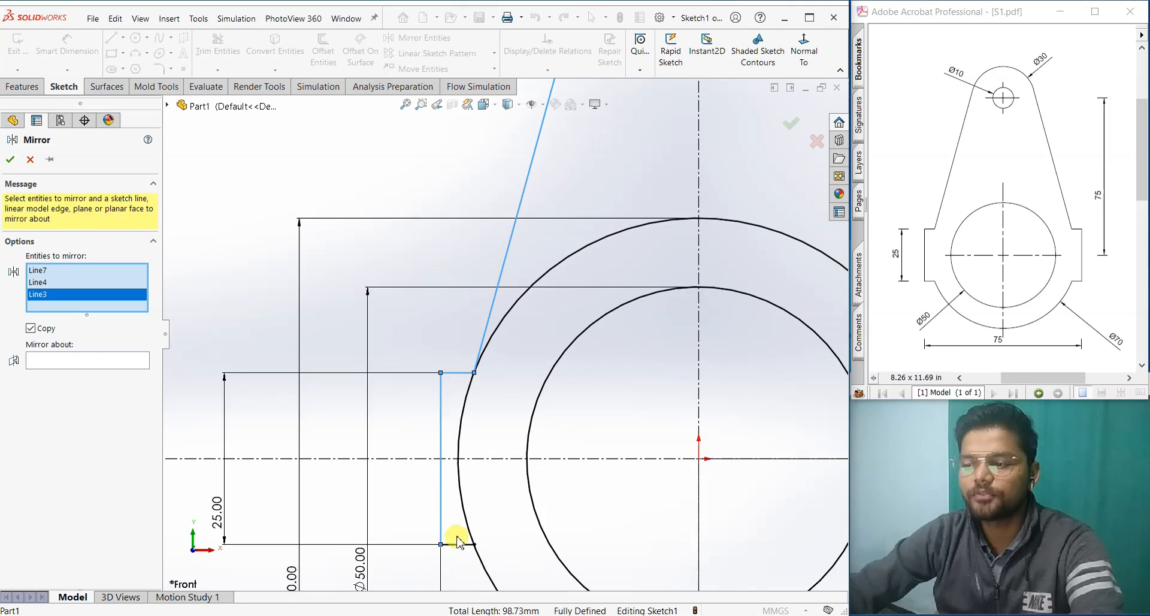
click(458, 544)
click(133, 372)
scroll(528, 347, up, 3)
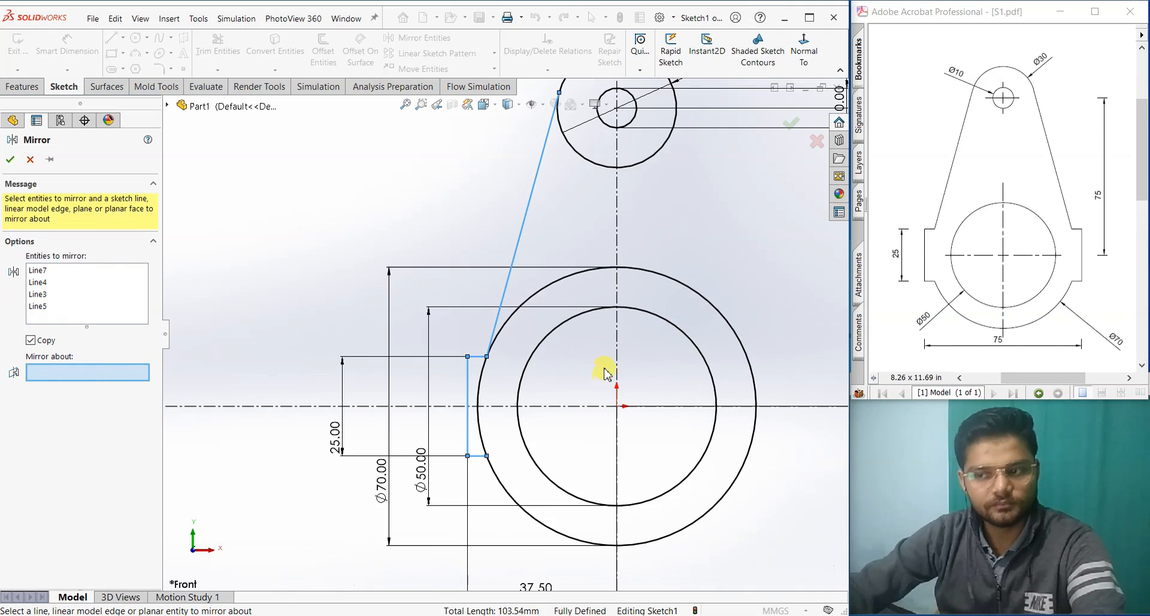
click(620, 222)
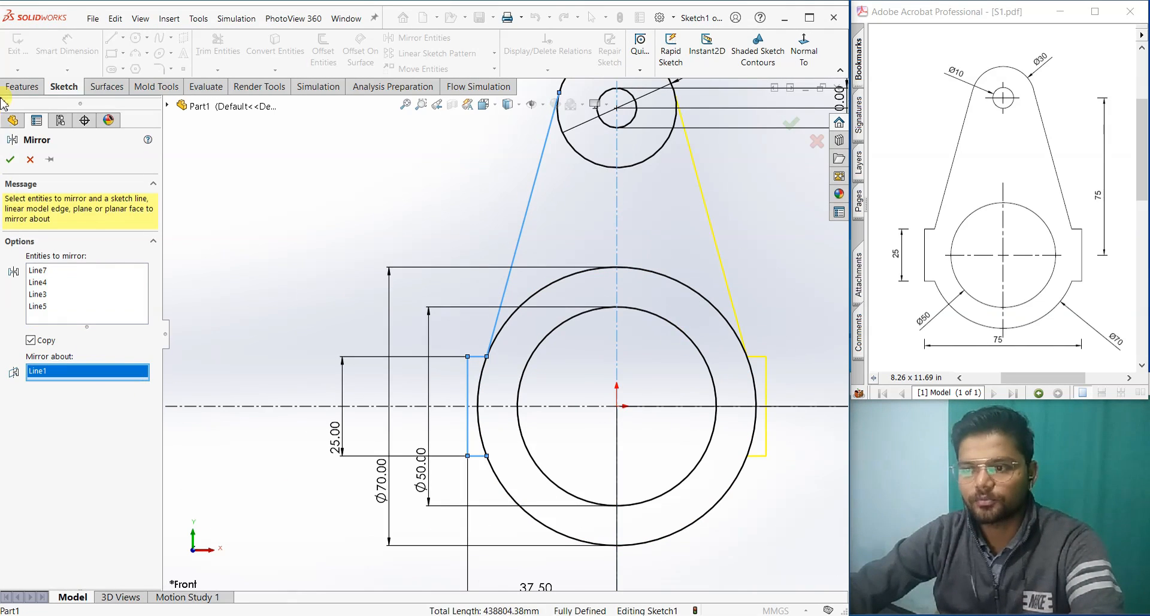
click(9, 159)
scroll(249, 267, up, 3)
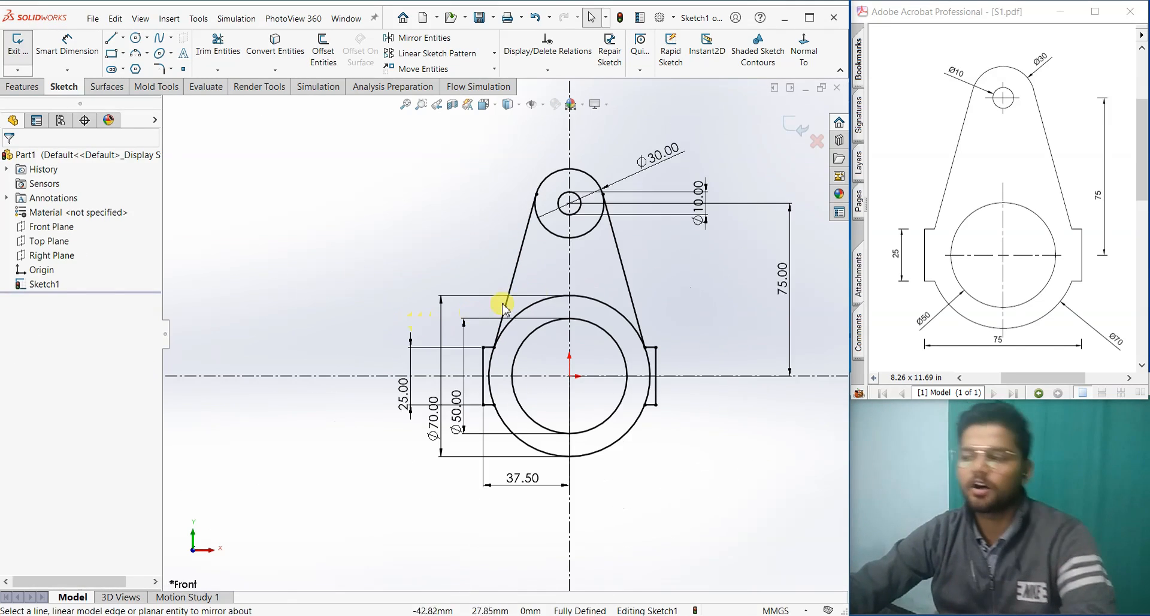
Trim the Ø30 circle's lower arc between the slanted lines and the Ø70 circle's arcs above and inside the side tabs
scroll(671, 263, down, 2)
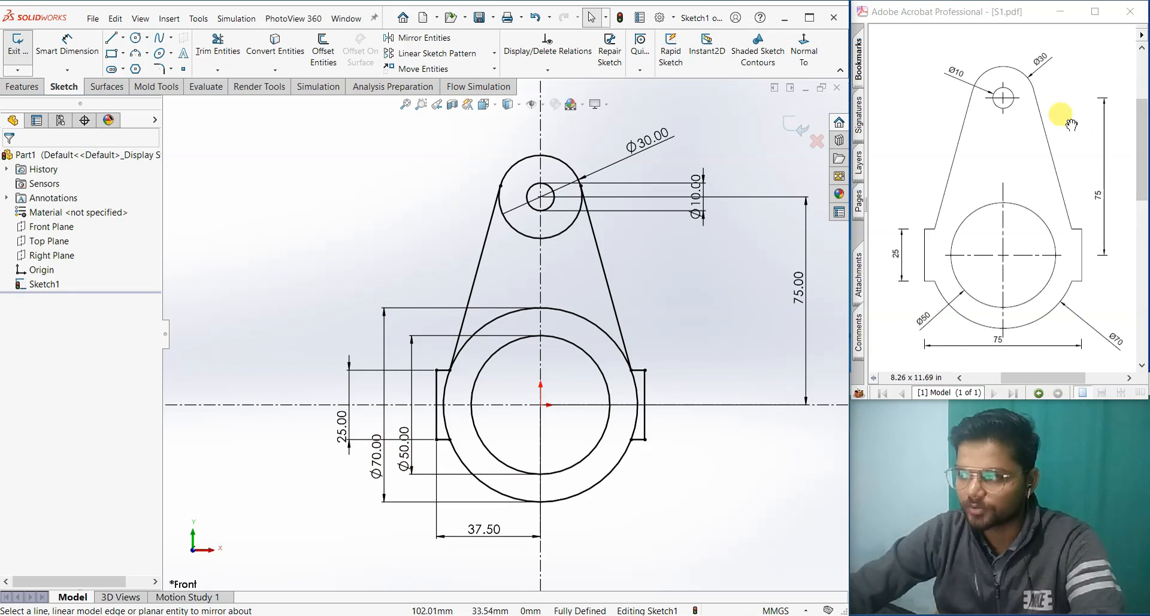
click(218, 57)
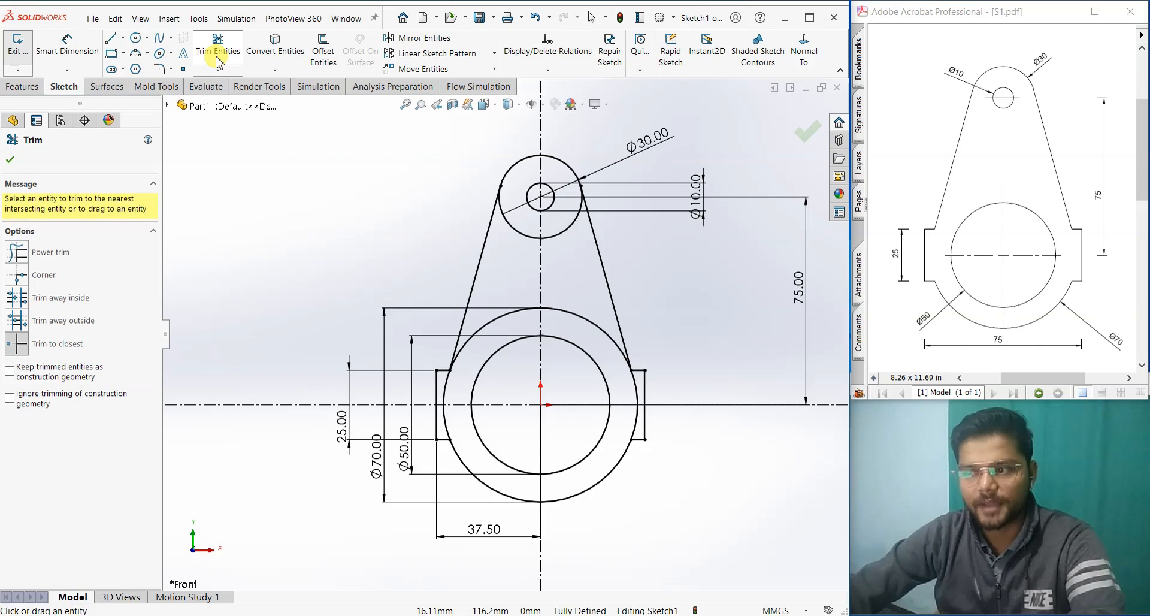
drag(513, 231, 547, 244)
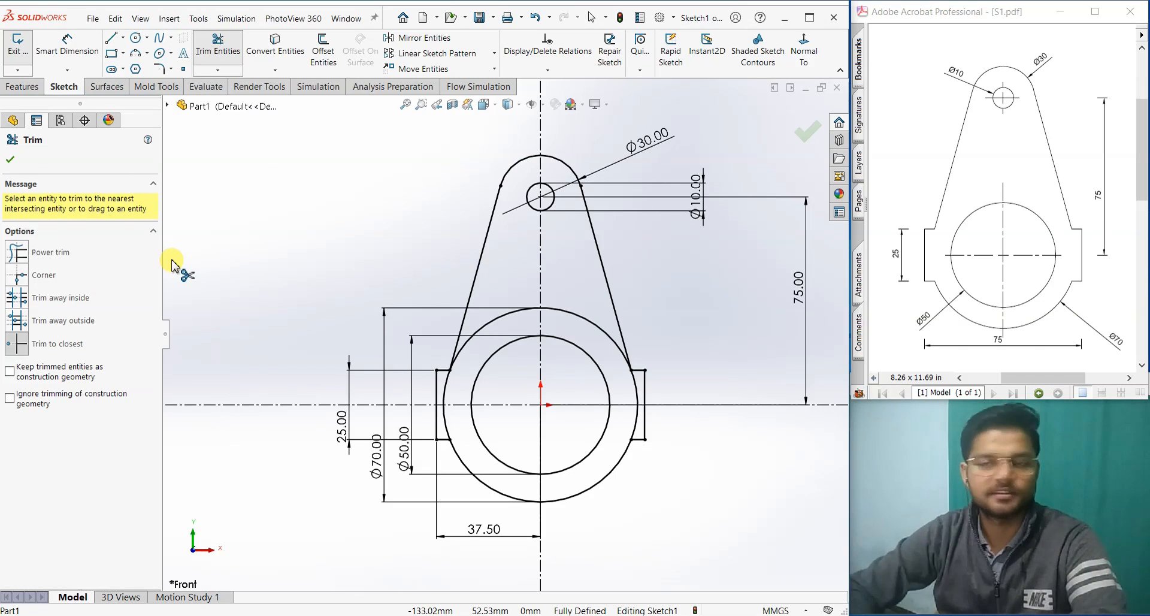
scroll(617, 379, down, 4)
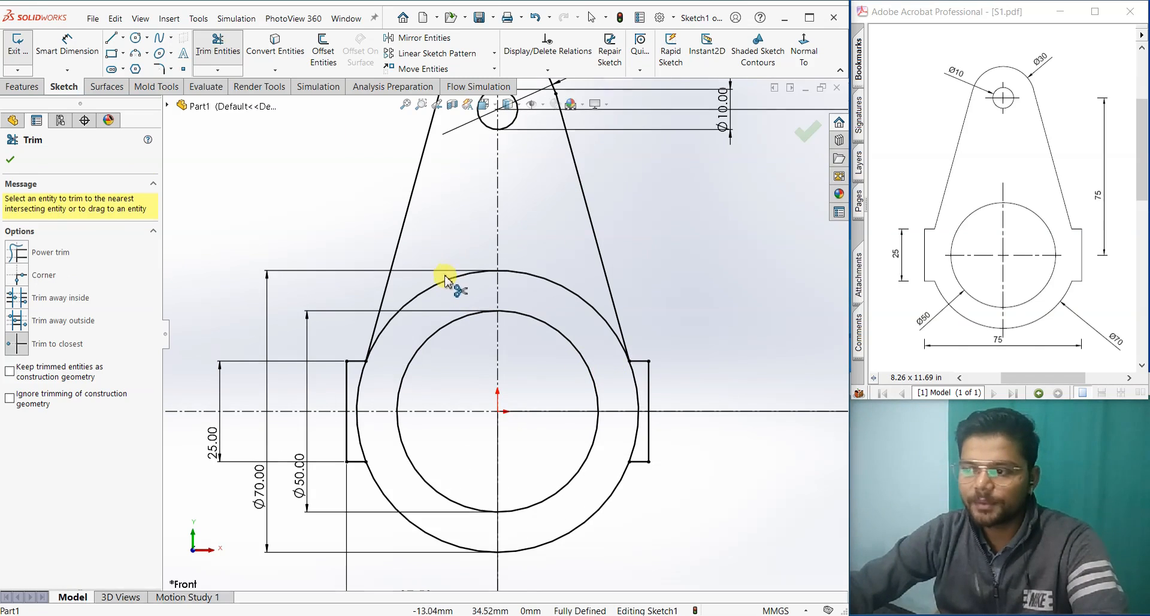
mouse_move(449, 282)
mouse_down()
mouse_move(551, 290)
mouse_move(563, 360)
mouse_move(652, 398)
mouse_move(637, 390)
mouse_move(642, 448)
mouse_up()
drag(362, 390, 372, 521)
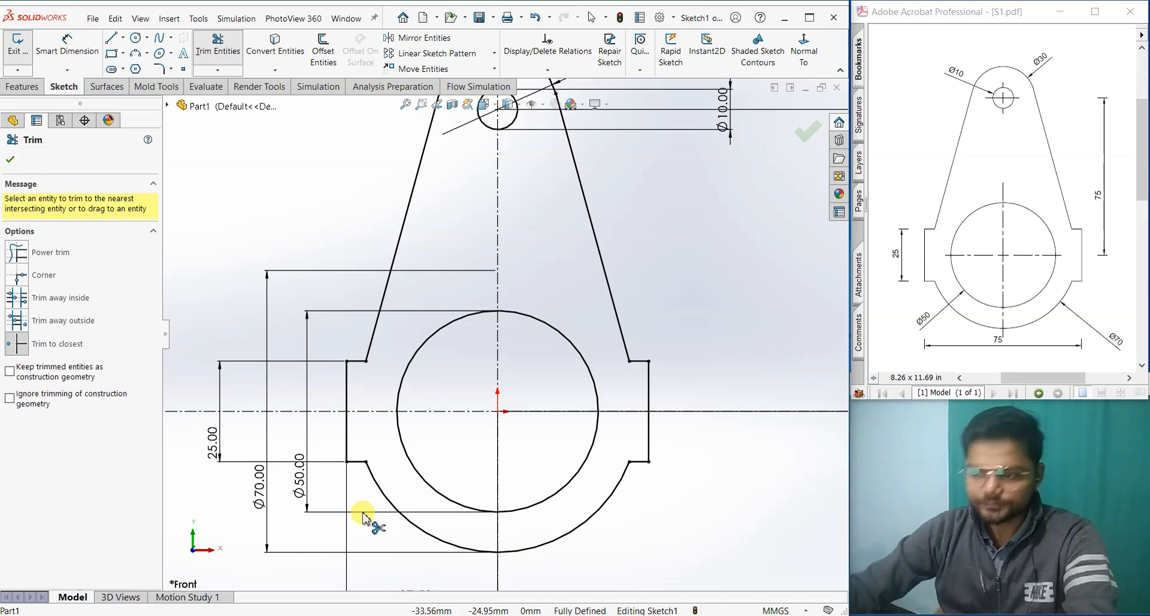
key(f)
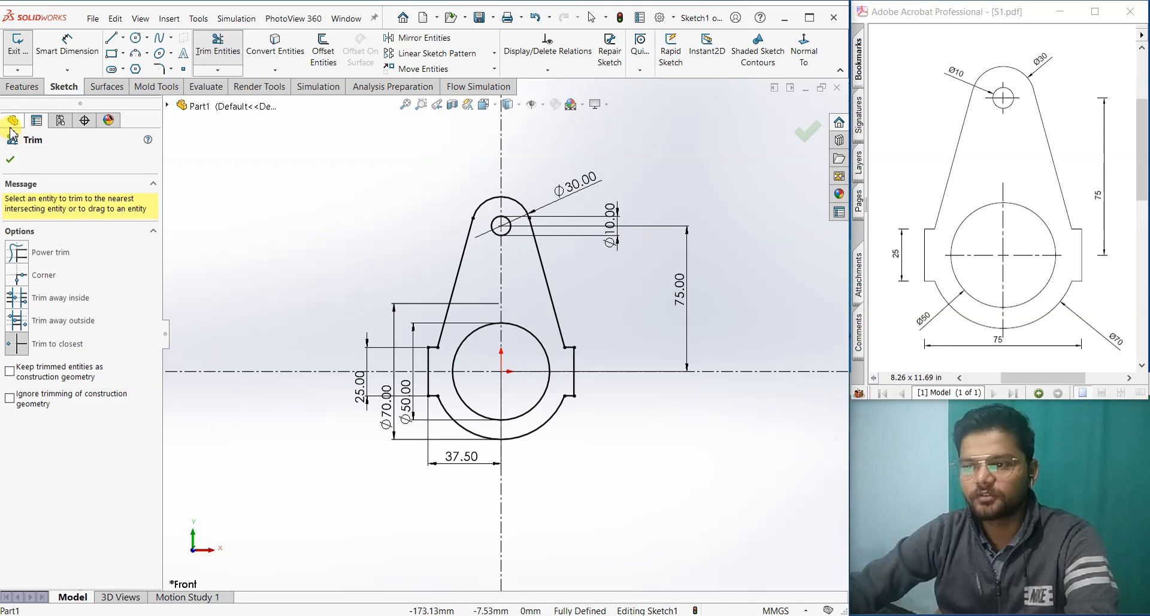
click(10, 159)
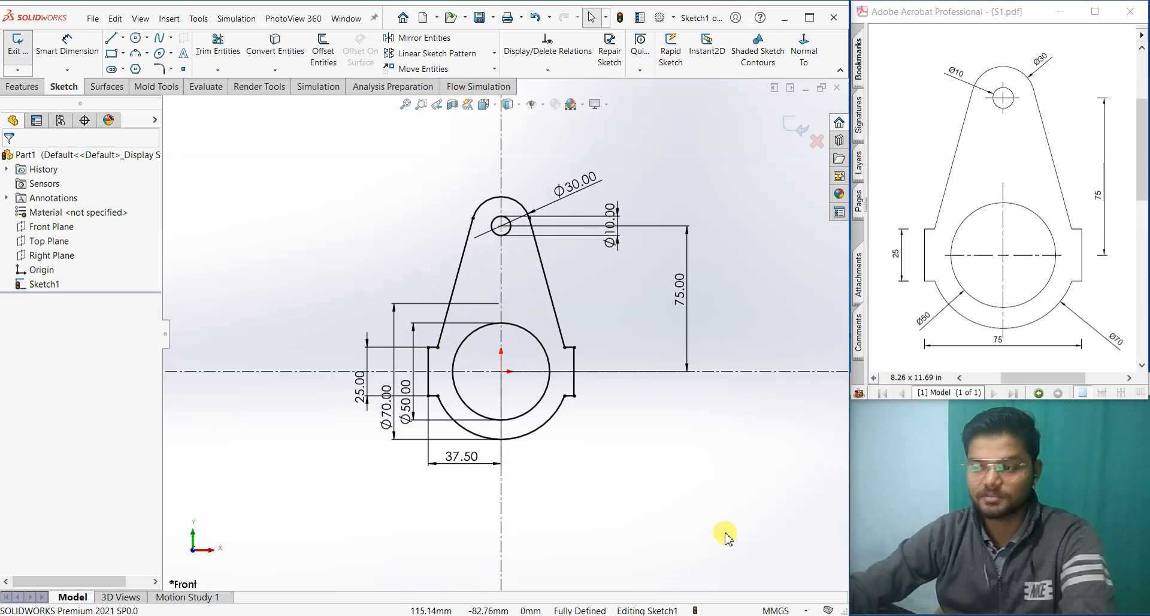
Exit the sketch and extrude the bracket profile as a Blind boss with a depth of 10 mm
click(793, 133)
middle_drag(731, 367, 662, 411)
click(7, 52)
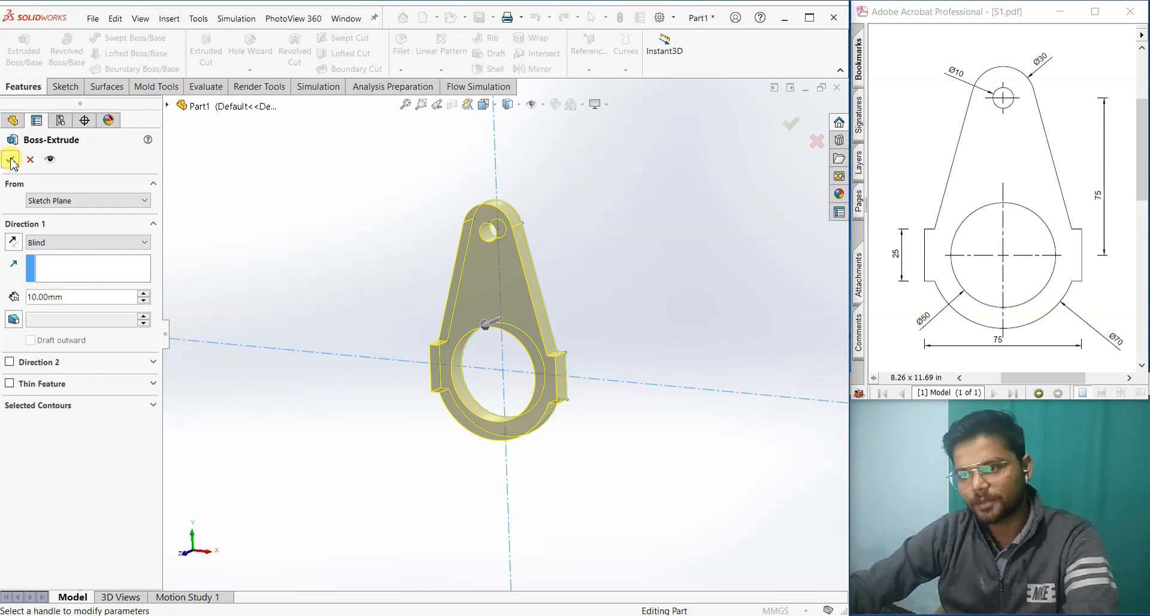
click(12, 160)
middle_drag(685, 447, 544, 487)
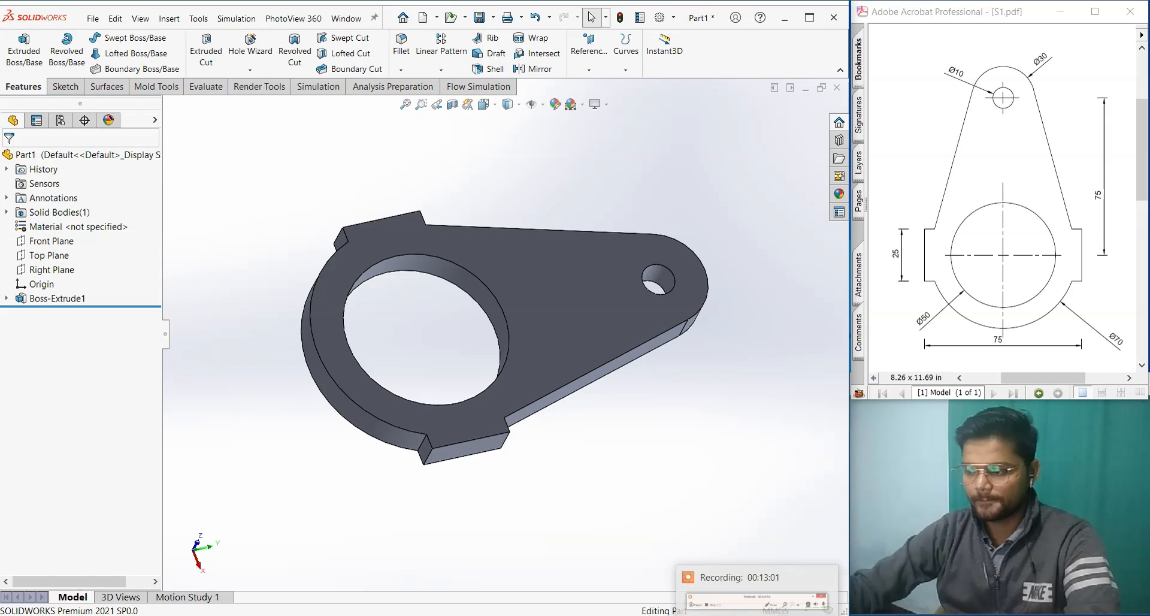
click(758, 615)
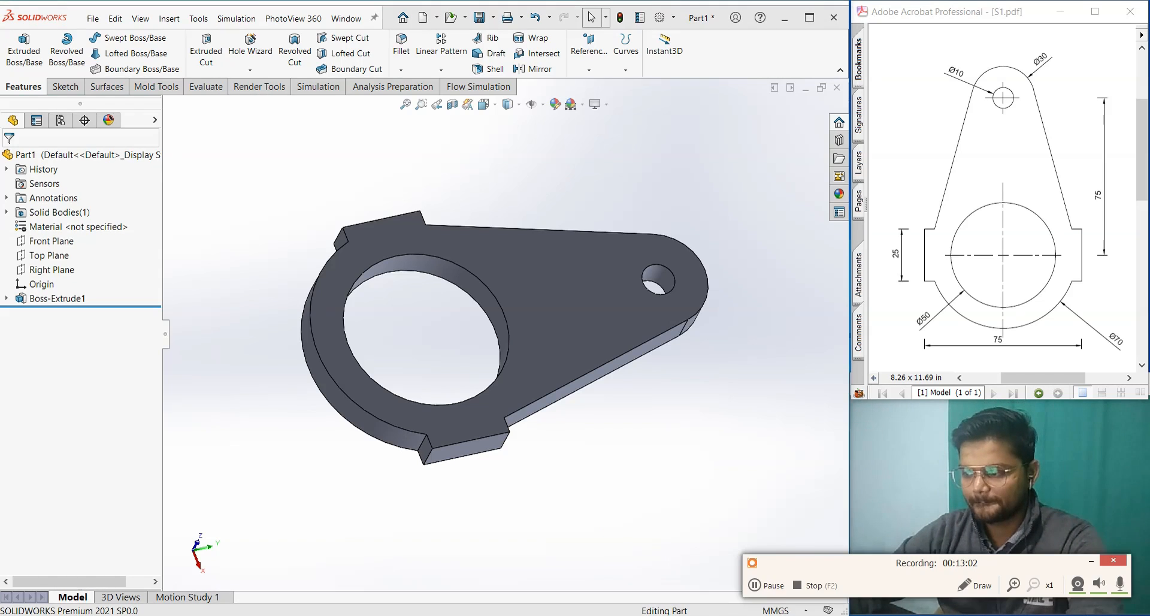
click(800, 585)
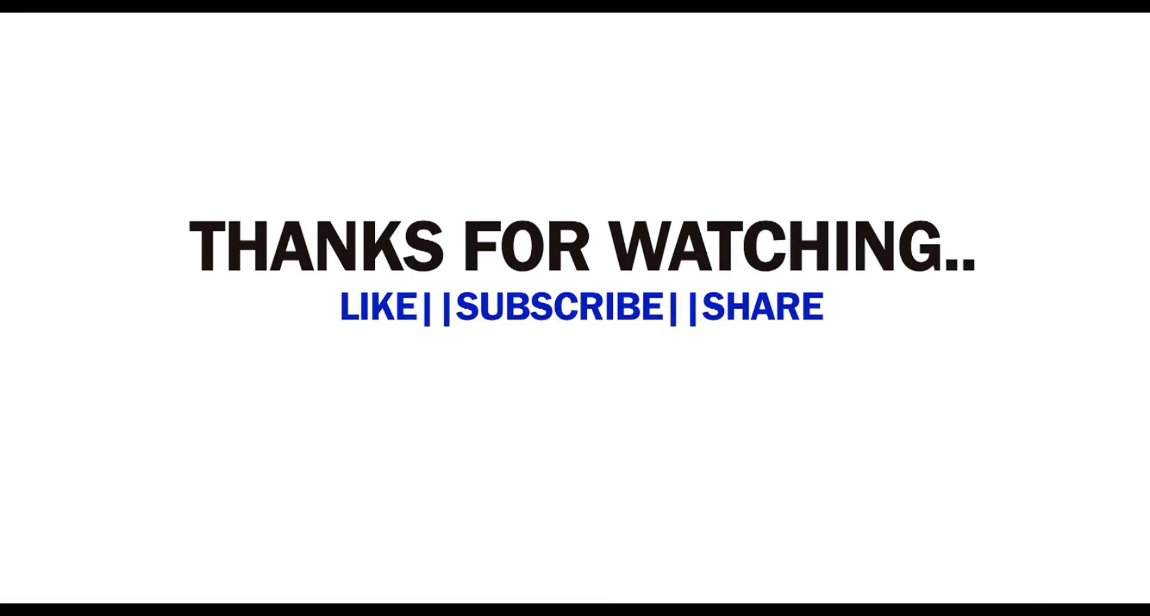